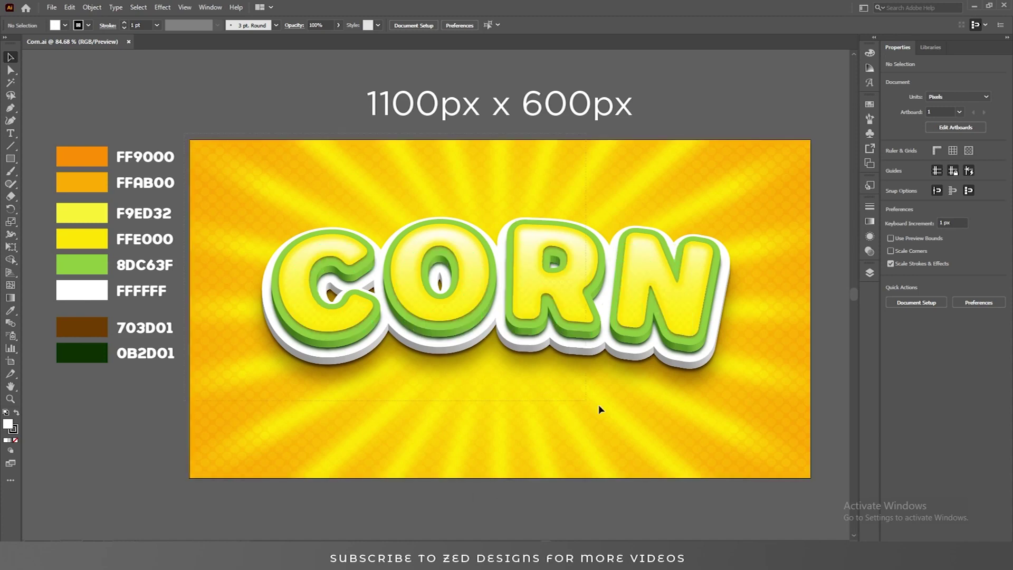
# Select the finished CORN artwork and delete it to empty the artboard.
pyautogui.moveTo(811, 485); pyautogui.dragTo(830, 489)
pyautogui.press('Delete')
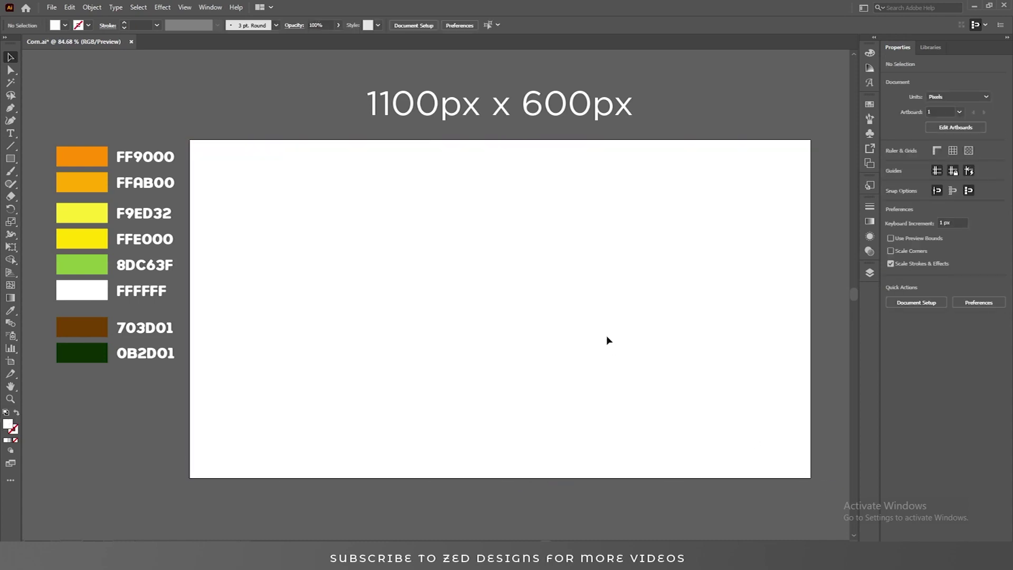
# Draw an 1100 x 600 px rectangle, centre it on the artboard and fill it FF9000 orange.
pyautogui.click(872, 274)
pyautogui.press('m')
pyautogui.click(439, 264)
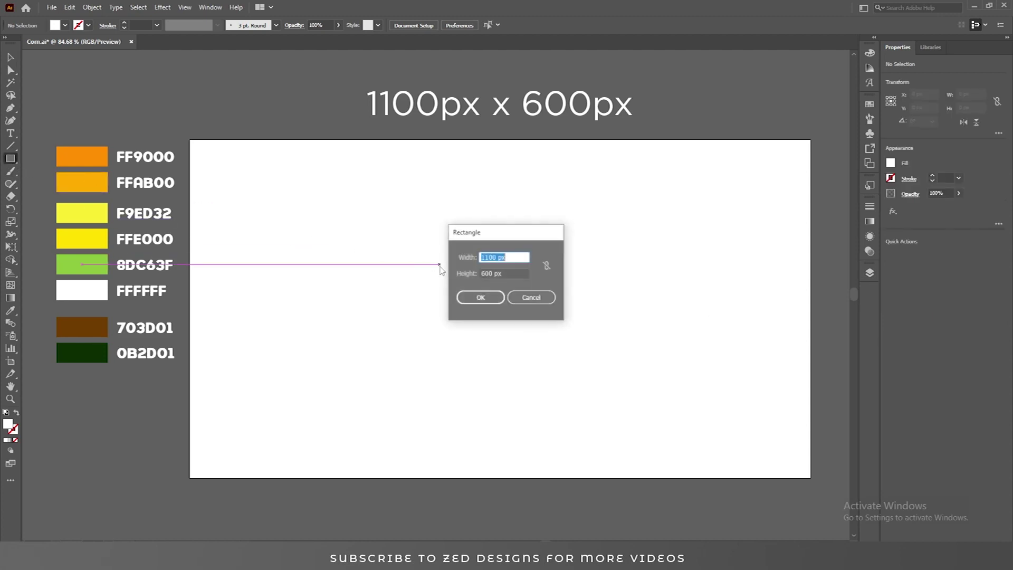
pyautogui.press('Return')
pyautogui.press('v')
pyautogui.click(452, 25)
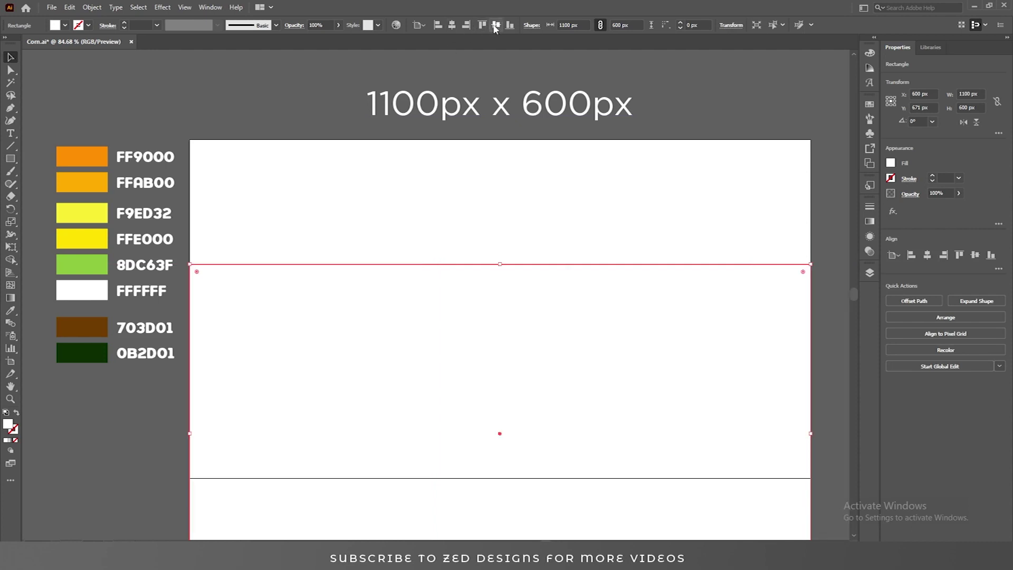
pyautogui.click(495, 25)
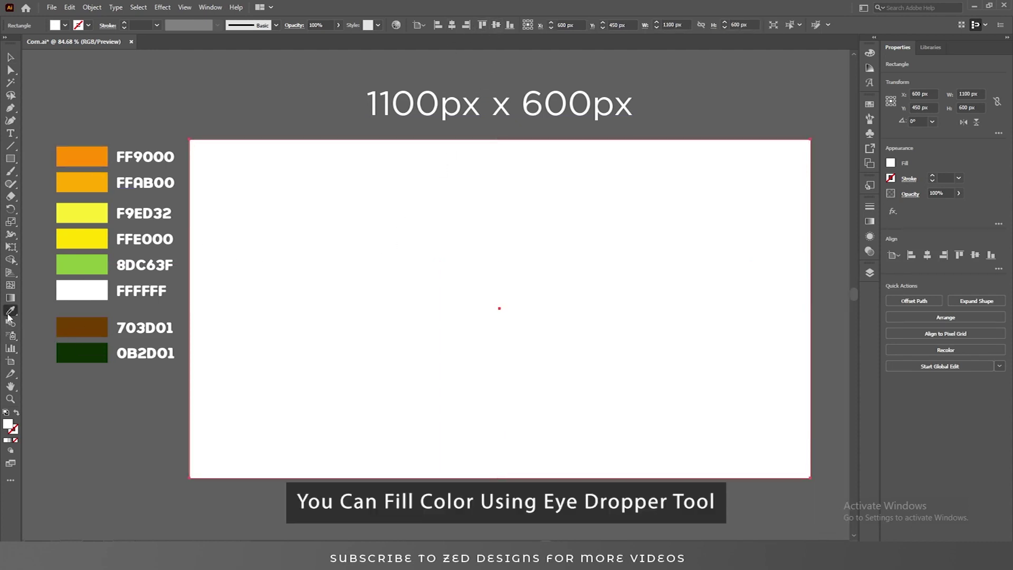
pyautogui.click(86, 162)
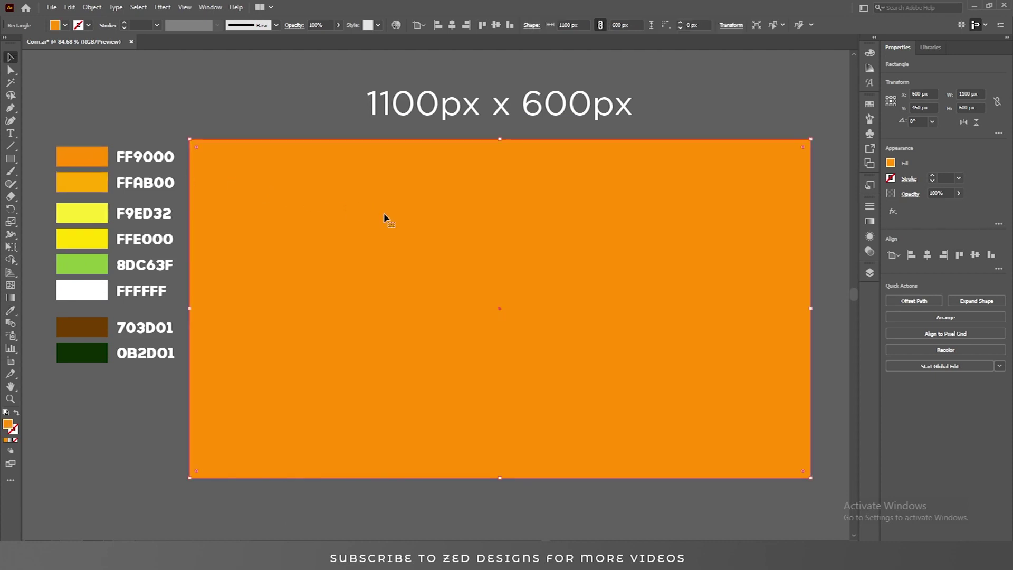
# Draw a second 1100 x 600 px rectangle and move it over the orange background.
pyautogui.click(10, 159)
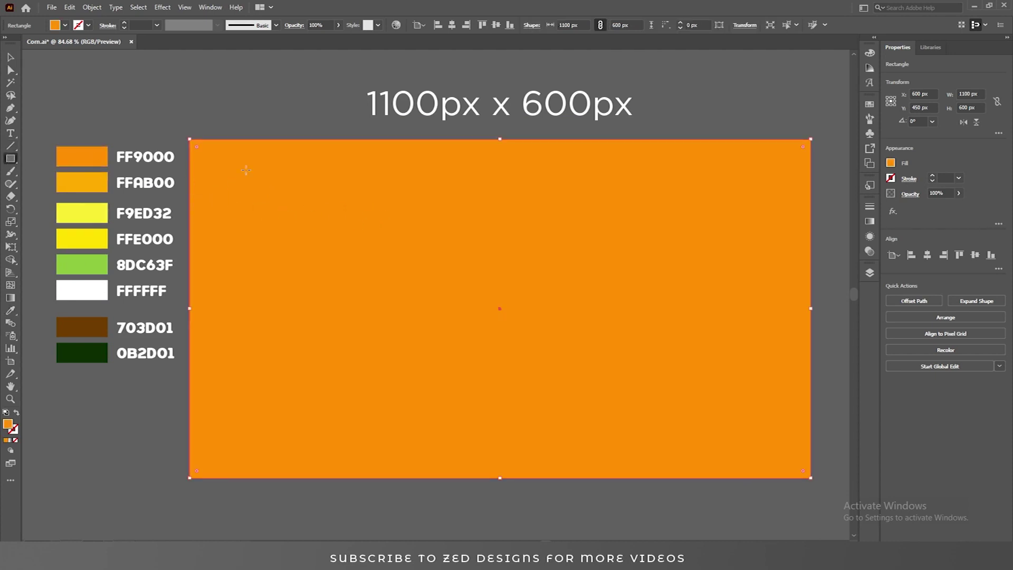
pyautogui.click(410, 234)
pyautogui.click(480, 297)
pyautogui.press('v')
pyautogui.moveTo(711, 266); pyautogui.dragTo(534, 193)
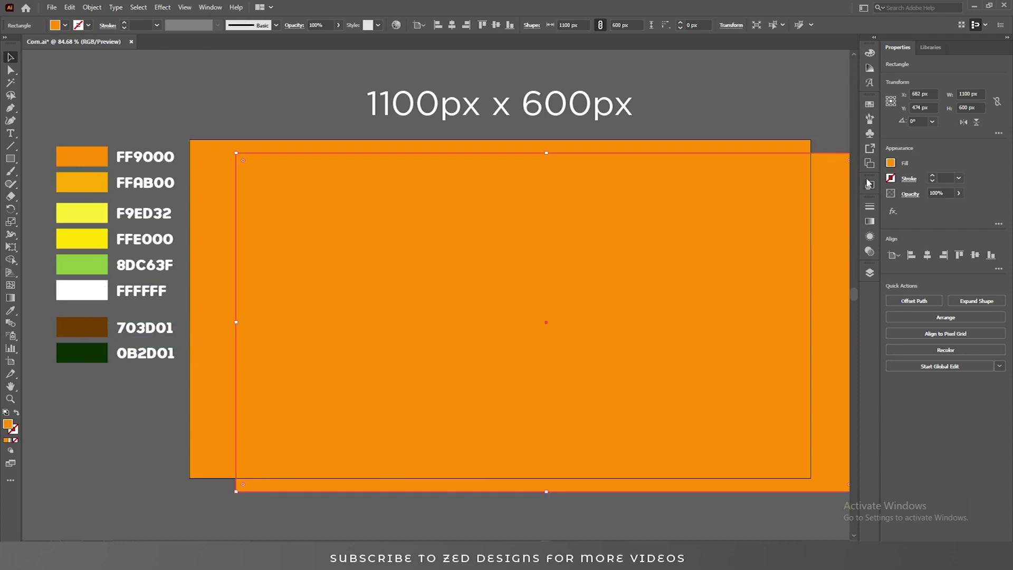
# Fill the new rectangle with a black dot pattern, centre it on the artboard, and deselect.
pyautogui.click(890, 163)
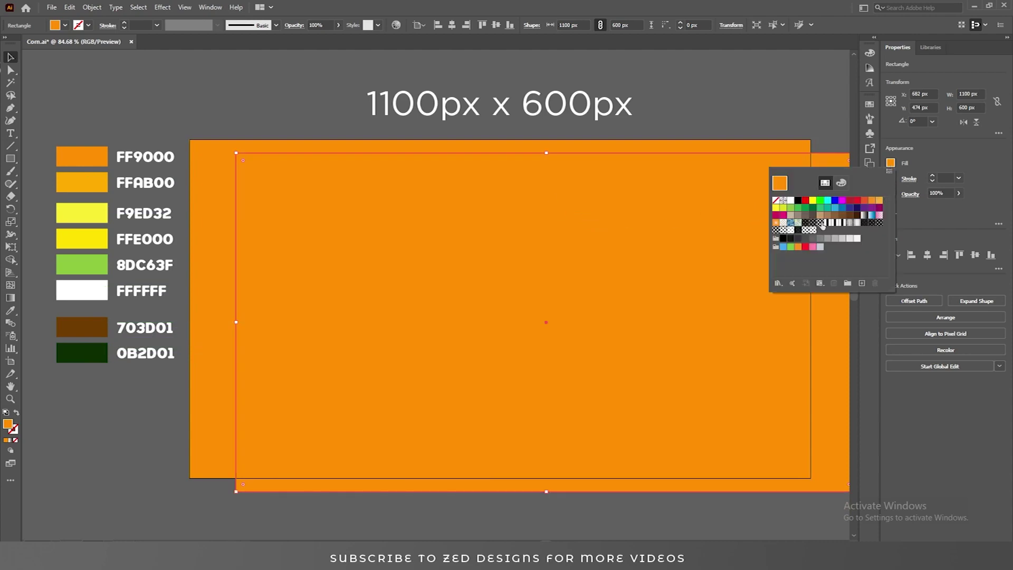
pyautogui.click(823, 223)
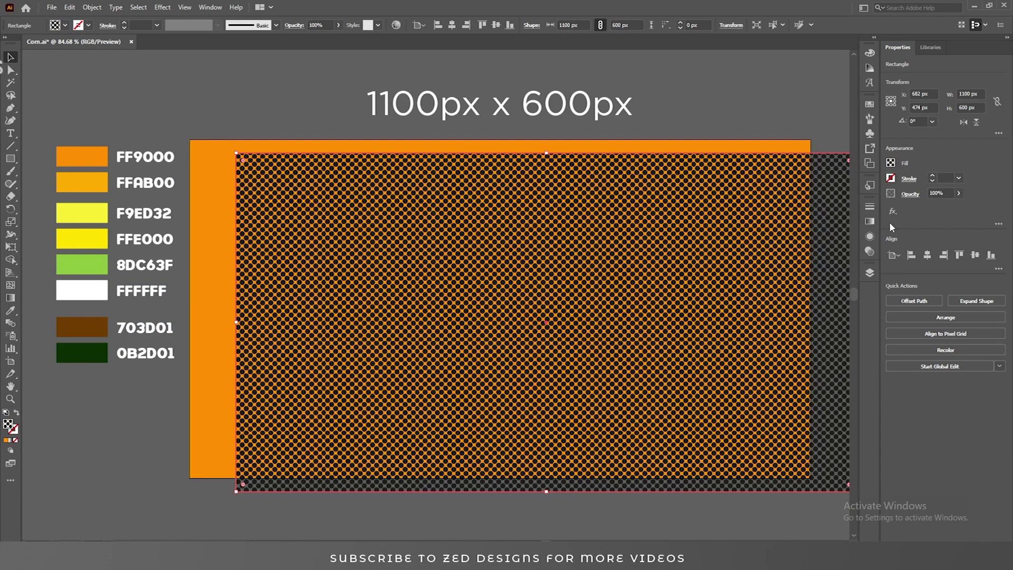
pyautogui.click(452, 25)
pyautogui.click(496, 25)
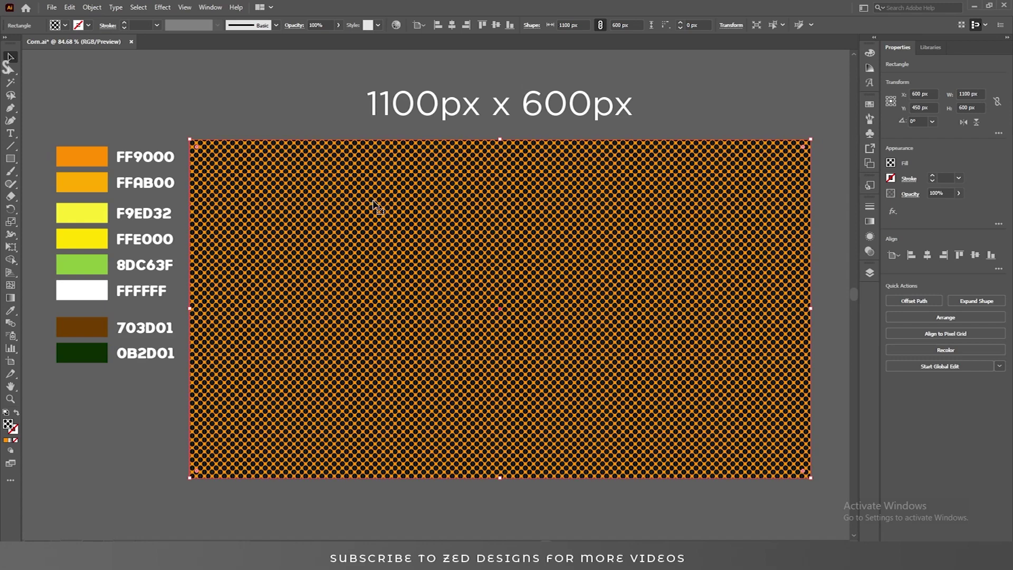
pyautogui.hotkey('ctrl', 'shift', 'a')
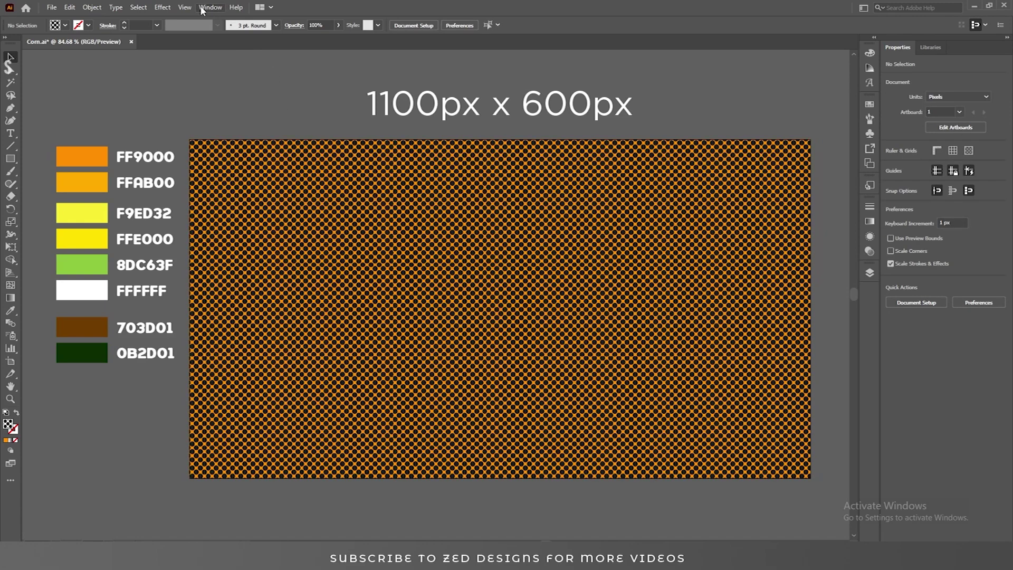
# Load the Basic Graphics_Dots pattern swatch library, then close it.
pyautogui.click(202, 8)
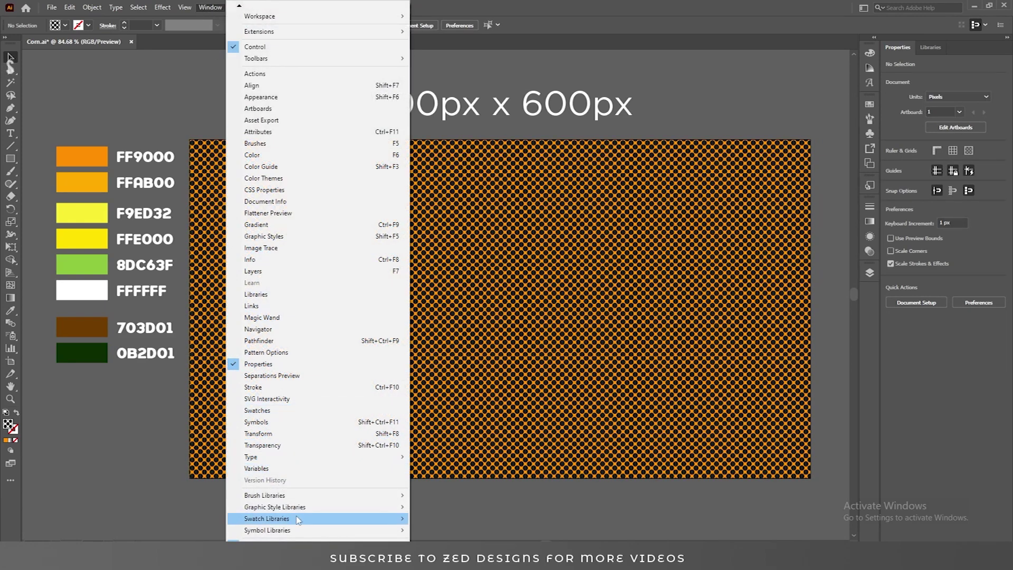
pyautogui.moveTo(394, 520)
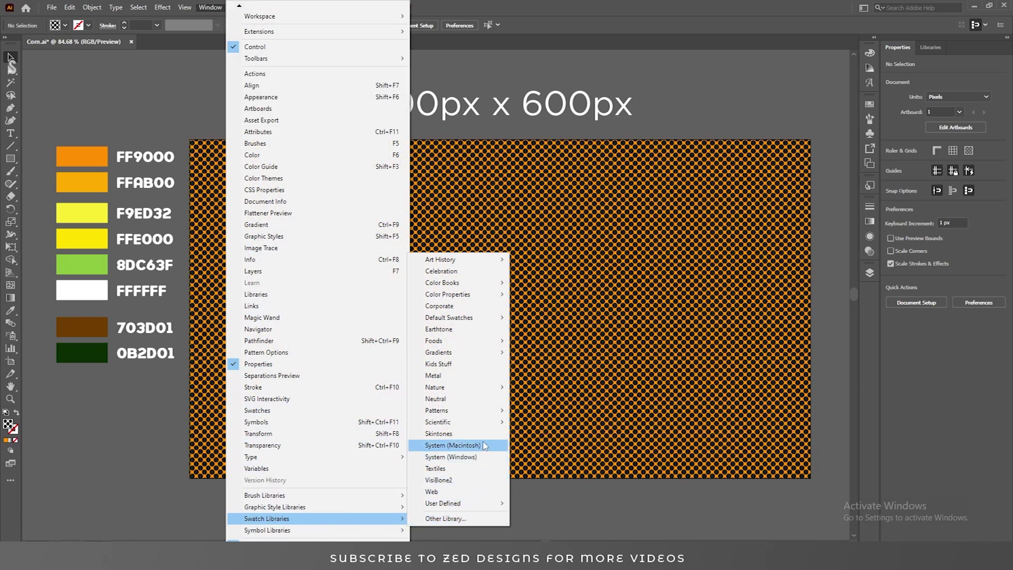
pyautogui.moveTo(491, 411)
pyautogui.moveTo(549, 412)
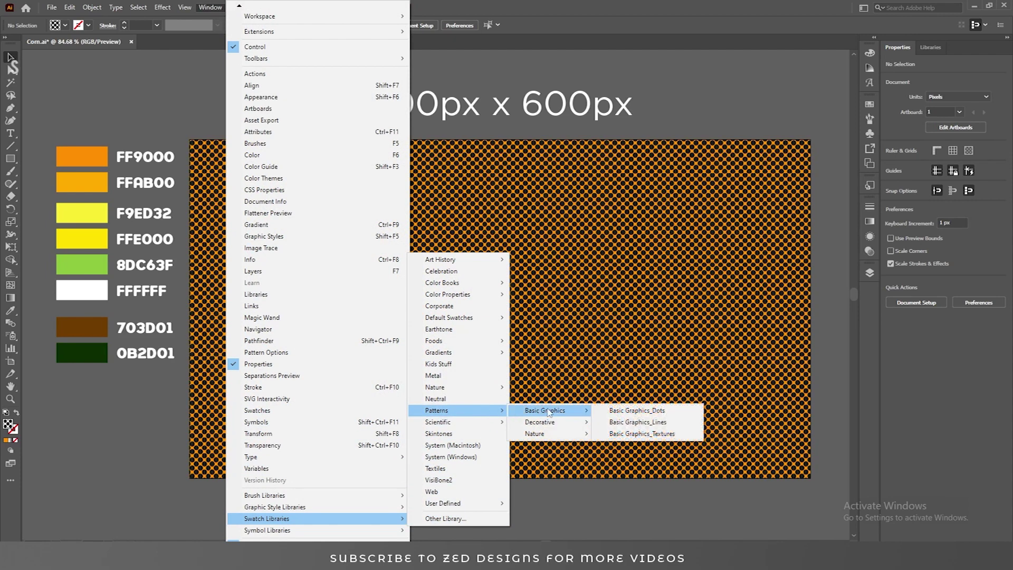
pyautogui.click(630, 411)
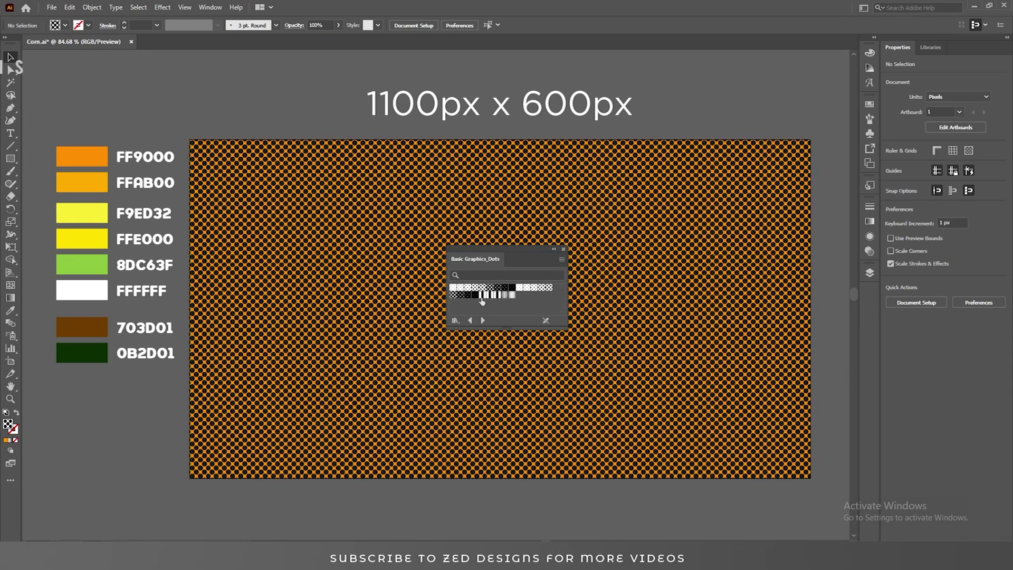
pyautogui.click(562, 249)
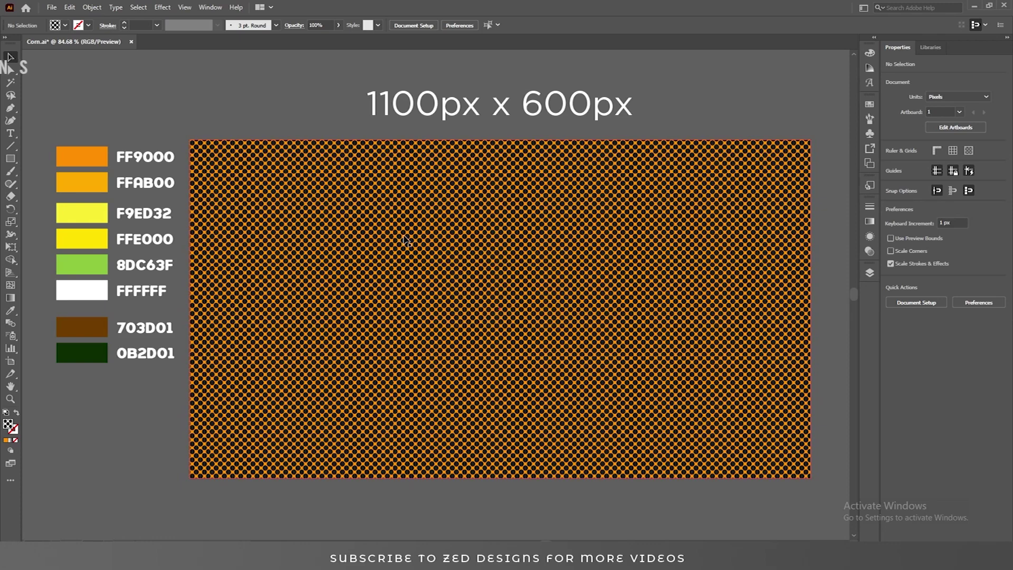
# Set the dot-pattern rectangle to Color Dodge, then draw a tall narrow rectangle near the top-left.
pyautogui.moveTo(404, 237); pyautogui.dragTo(461, 248)
pyautogui.hotkey('ctrl', 'z')
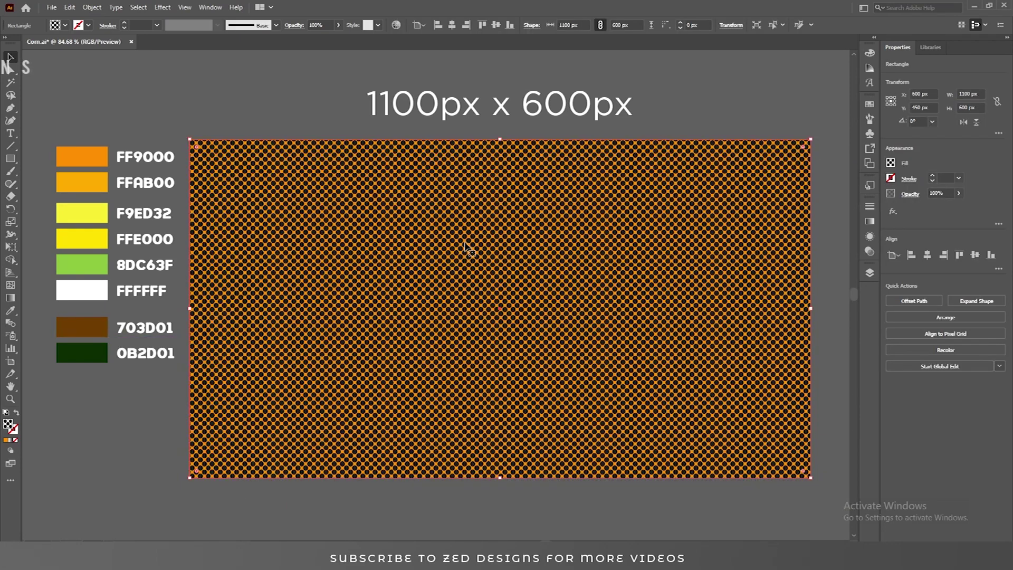
pyautogui.click(910, 195)
pyautogui.click(836, 214)
pyautogui.click(835, 298)
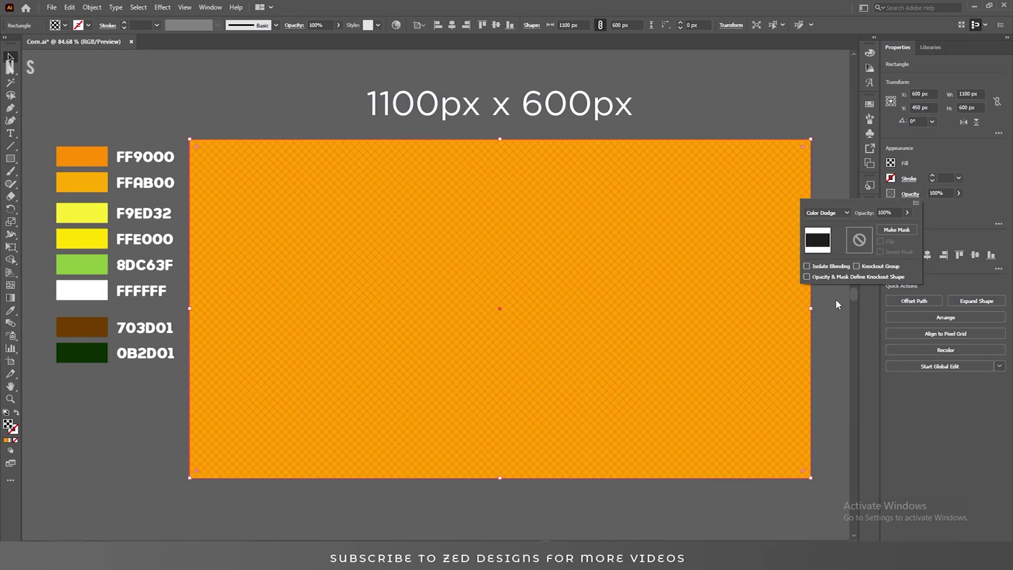
pyautogui.click(936, 219)
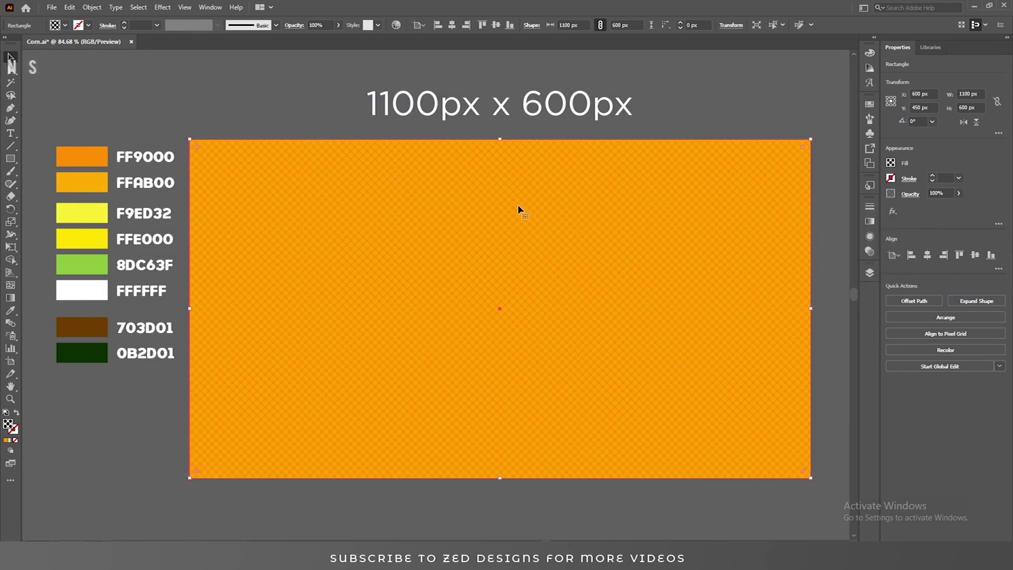
pyautogui.click(11, 159)
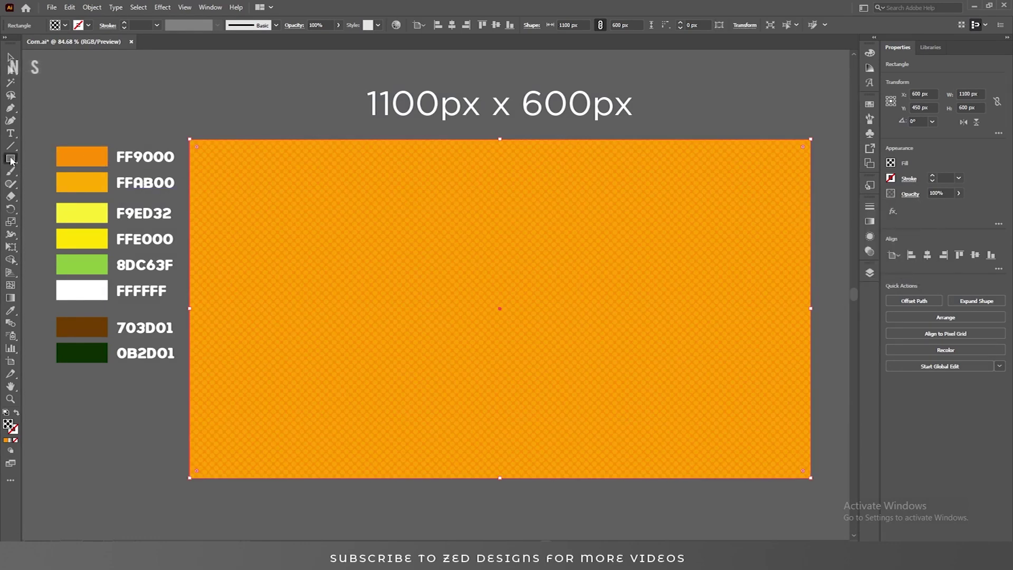
pyautogui.moveTo(263, 100); pyautogui.dragTo(297, 342)
# Fill the narrow rectangle with solid black.
pyautogui.press('v')
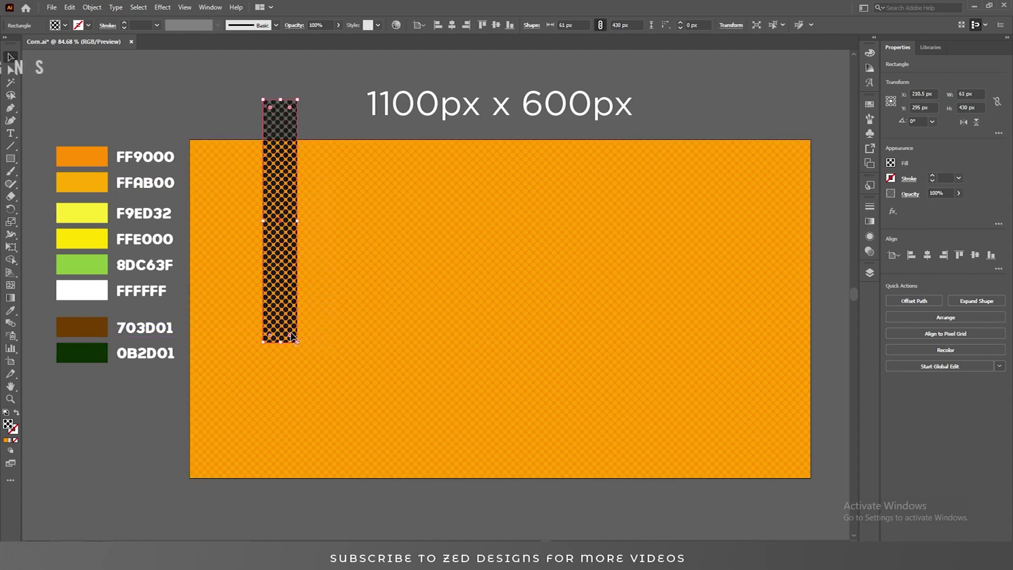
pyautogui.click(891, 163)
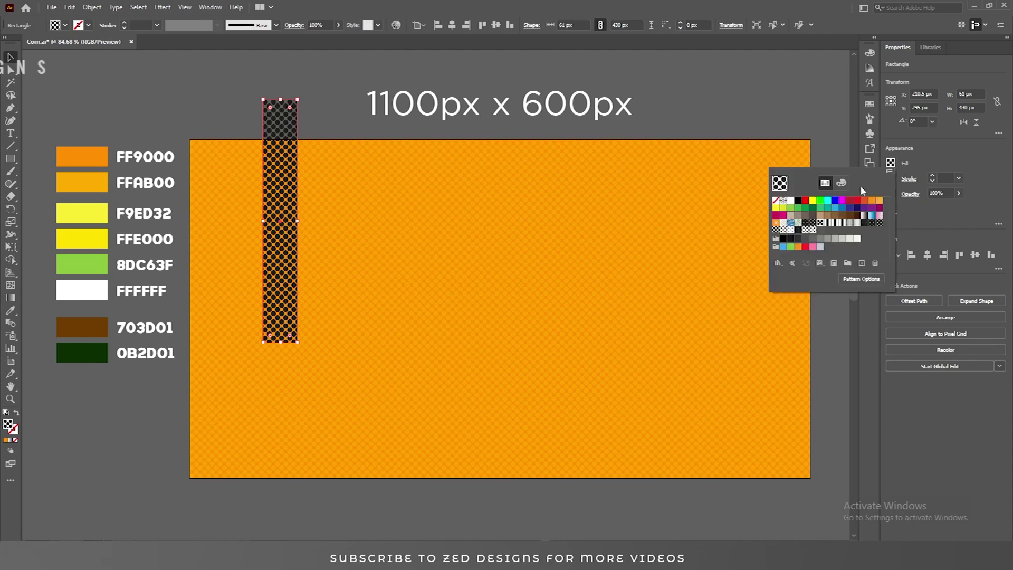
pyautogui.click(798, 201)
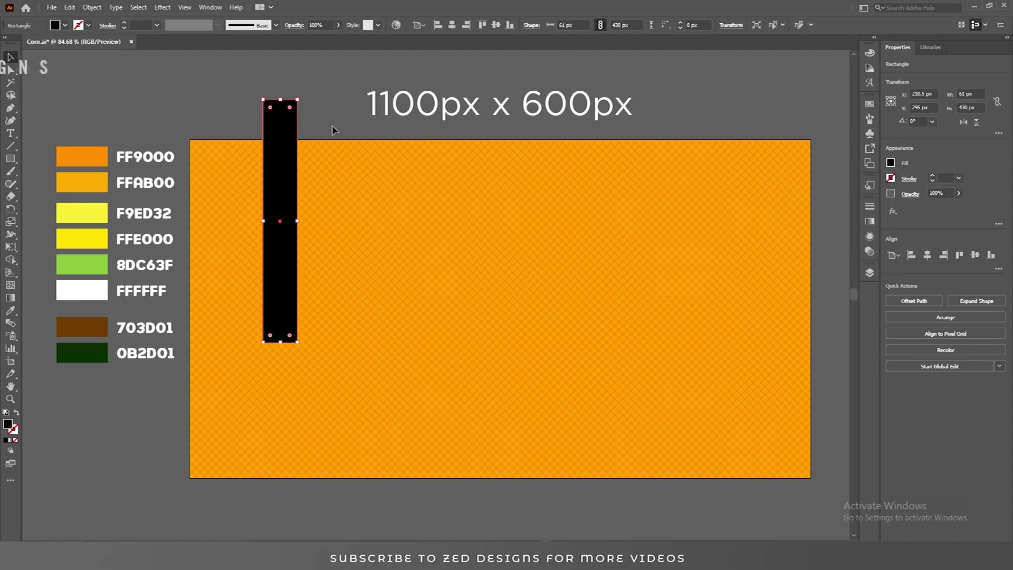
# Add a bottom-middle anchor and delete both bottom corners to taper the rectangle into a spike.
pyautogui.click(11, 109)
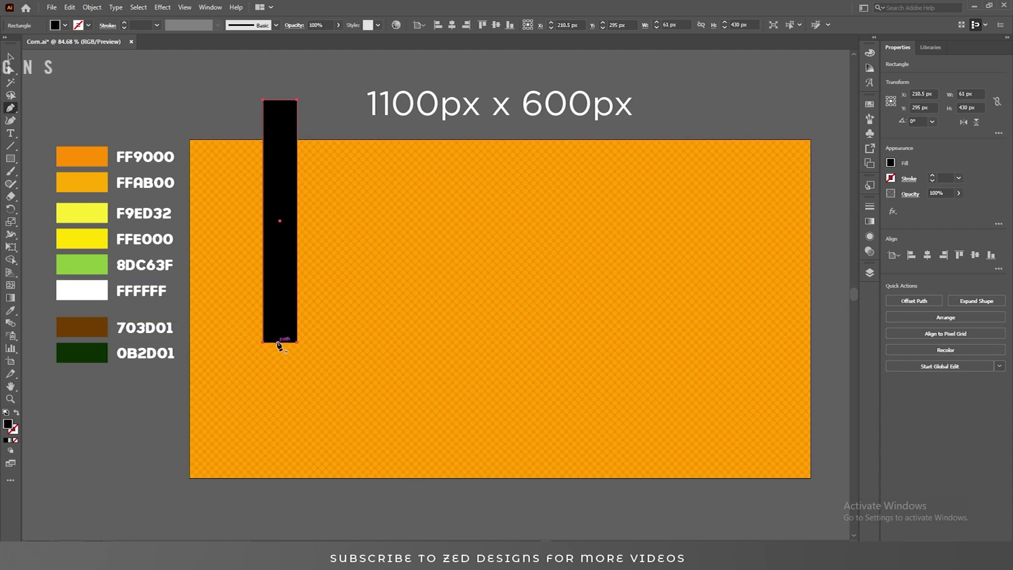
pyautogui.click(280, 342)
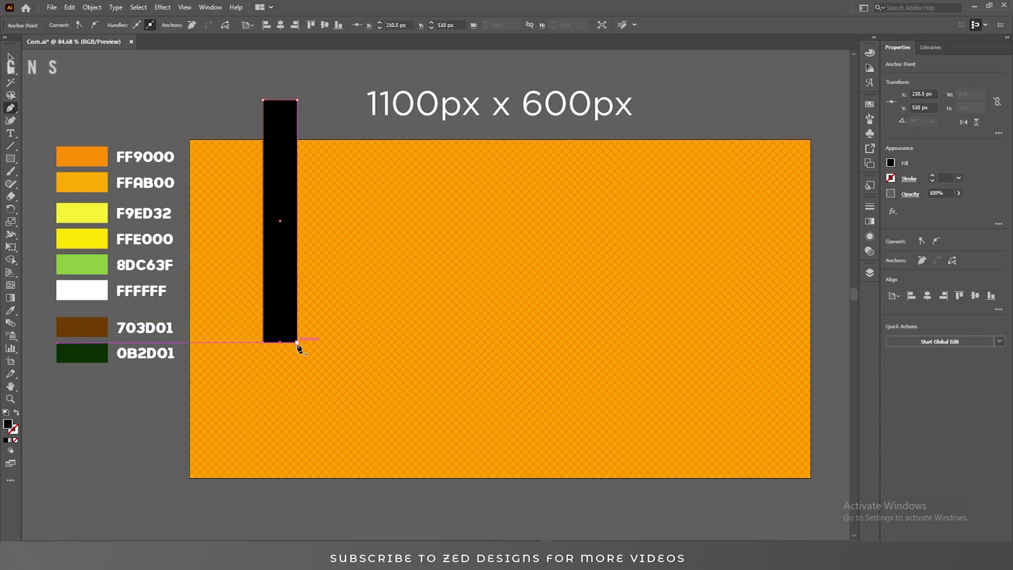
pyautogui.click(297, 343)
pyautogui.click(264, 342)
pyautogui.press('v')
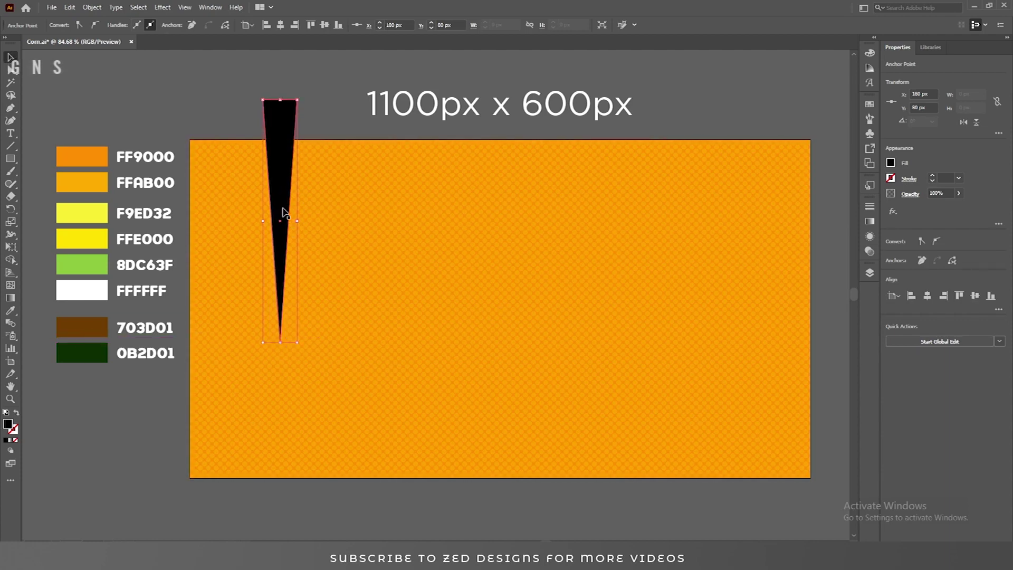
pyautogui.click(309, 125)
pyautogui.click(280, 125)
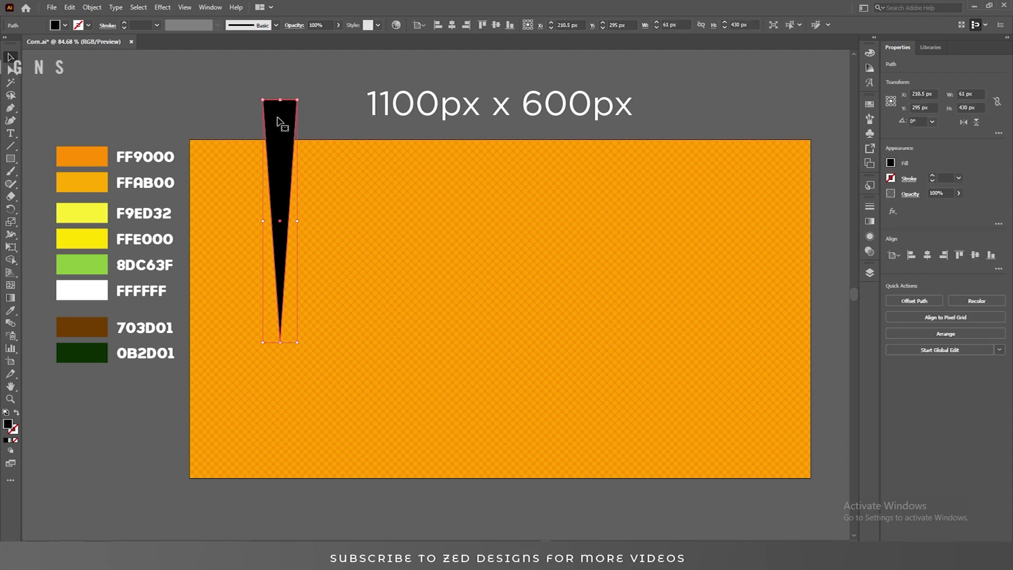
# Start a Transform effect on the spike, pivoting on the bottom-centre reference point.
pyautogui.click(163, 7)
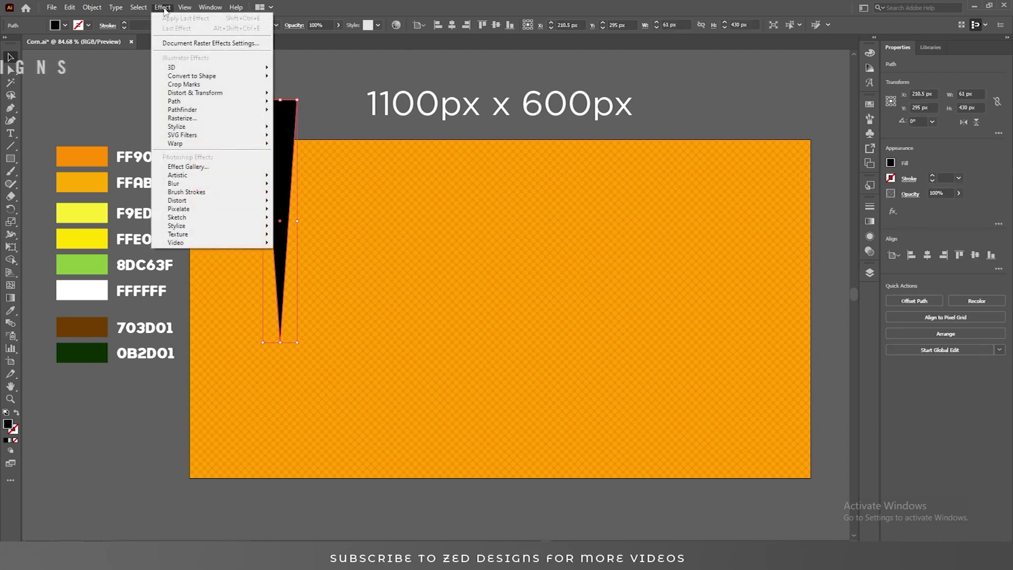
pyautogui.moveTo(201, 92)
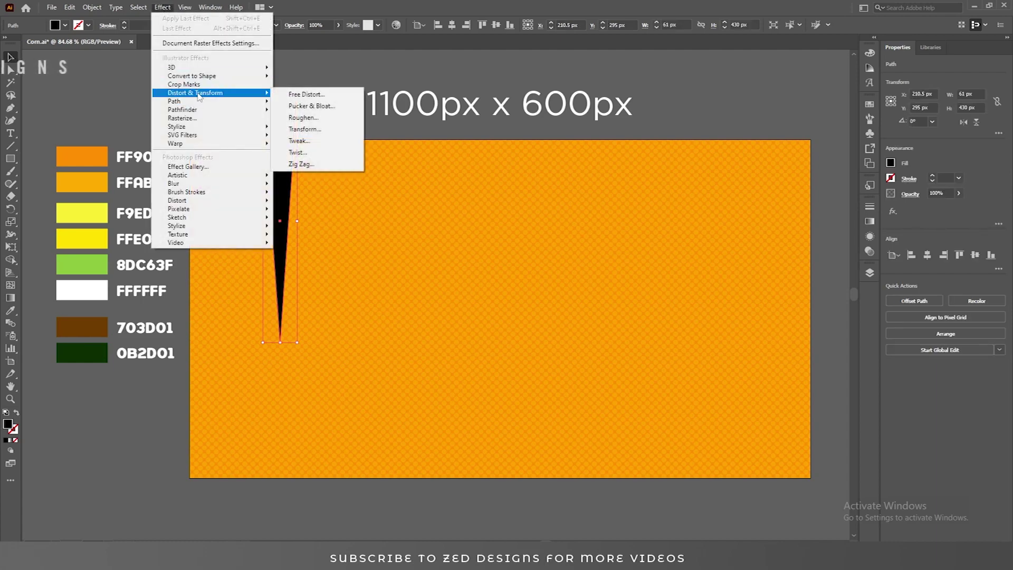
pyautogui.click(331, 131)
pyautogui.moveTo(781, 111); pyautogui.dragTo(562, 108)
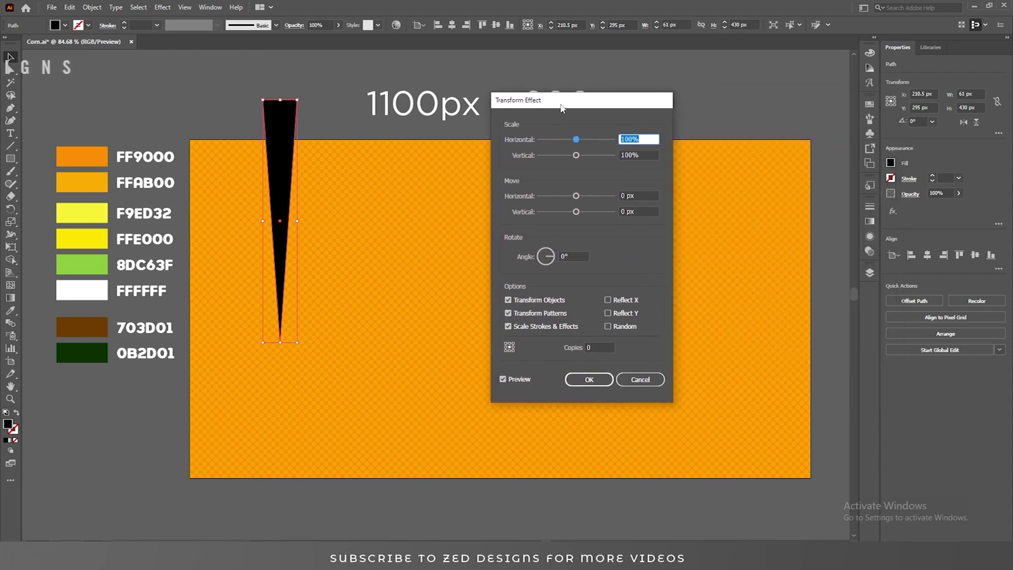
pyautogui.click(509, 351)
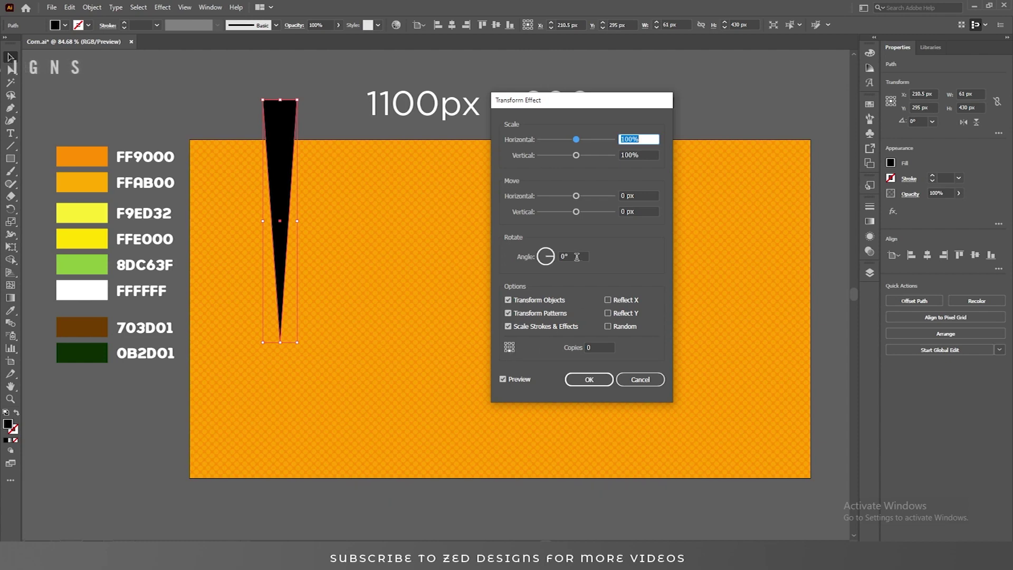
# Set the Transform angle to 15° with 23 copies and apply it.
pyautogui.click(558, 258)
pyautogui.write('15')
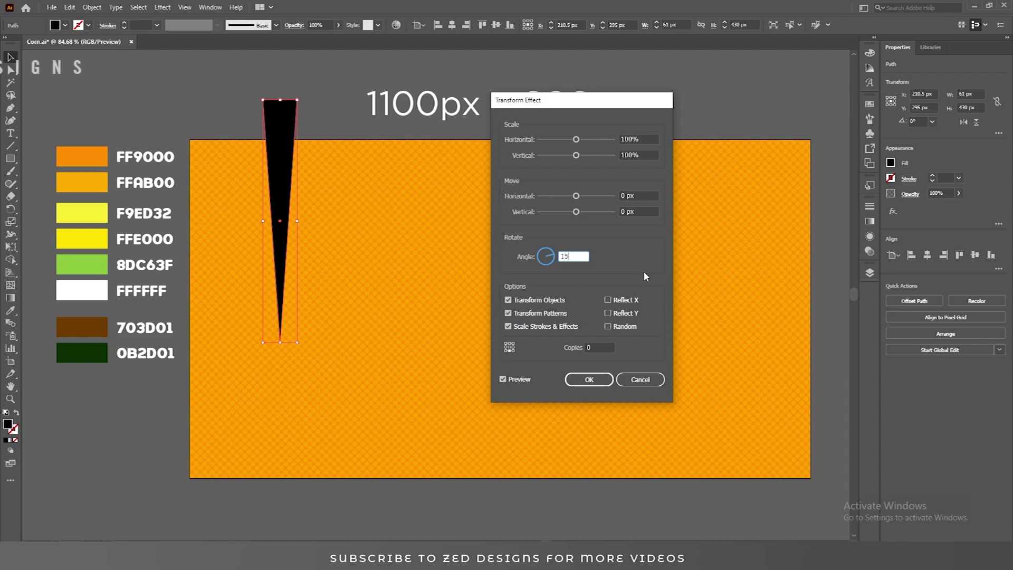
pyautogui.press('Tab')
pyautogui.click(606, 348)
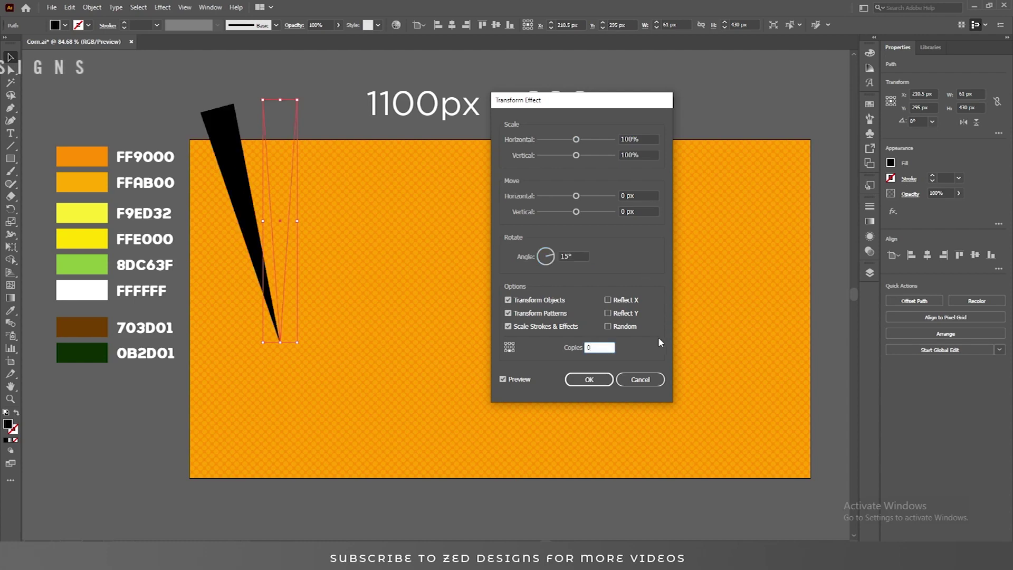
pyautogui.press('Up')
pyautogui.press('Up')
pyautogui.press('Up')
pyautogui.press('Up')
pyautogui.press('Up')
pyautogui.press('Up')
pyautogui.press('Up')
pyautogui.press('Up')
pyautogui.press('Up')
pyautogui.press('Up')
pyautogui.press('Up')
pyautogui.press('Up')
pyautogui.press('Up')
pyautogui.press('Up')
pyautogui.press('Up')
pyautogui.press('Up')
pyautogui.press('Up')
pyautogui.press('Up')
pyautogui.press('Up')
pyautogui.press('Up')
pyautogui.press('Up')
pyautogui.press('Up')
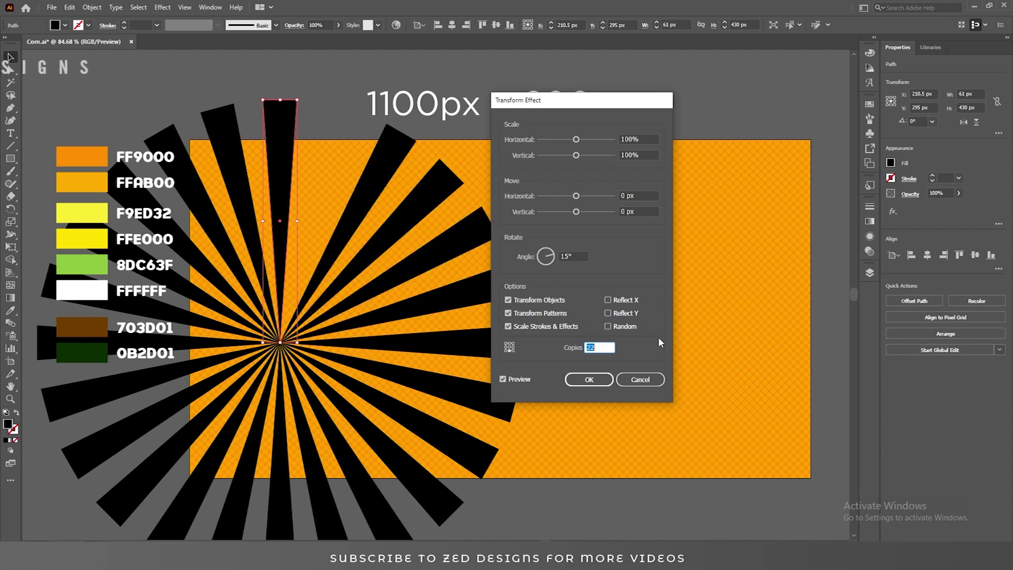
pyautogui.press('Up')
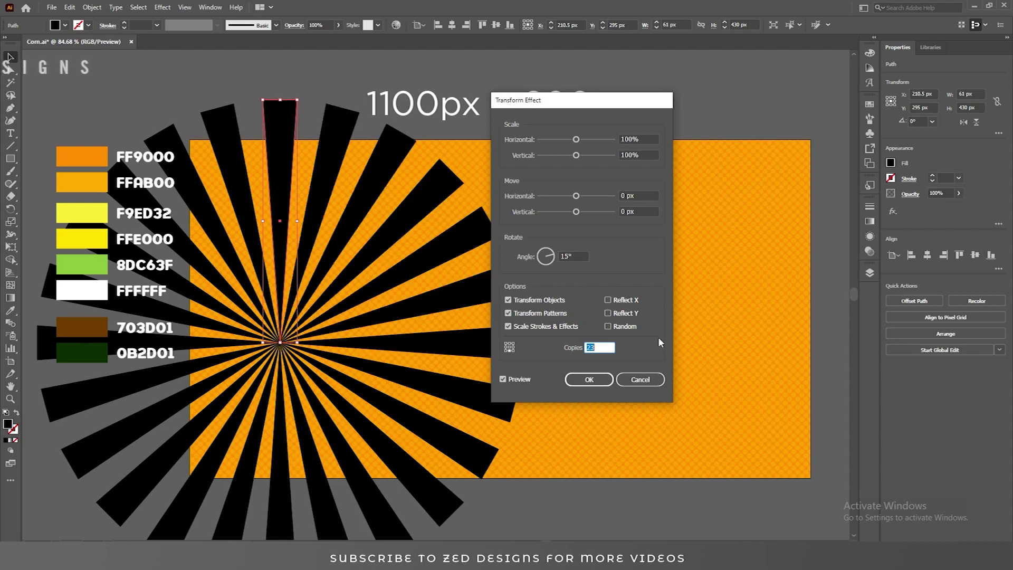
pyautogui.click(589, 380)
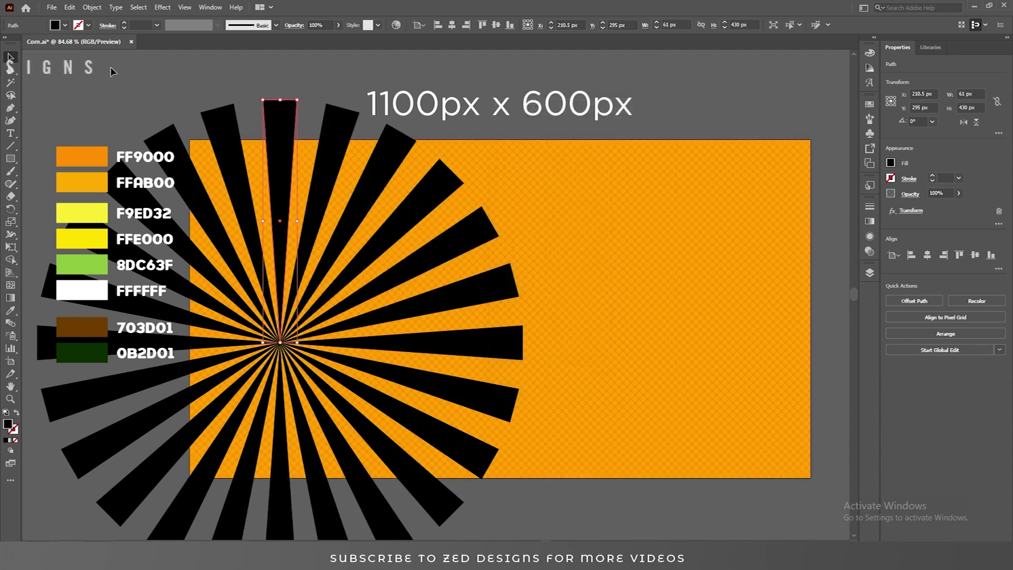
pyautogui.click(92, 8)
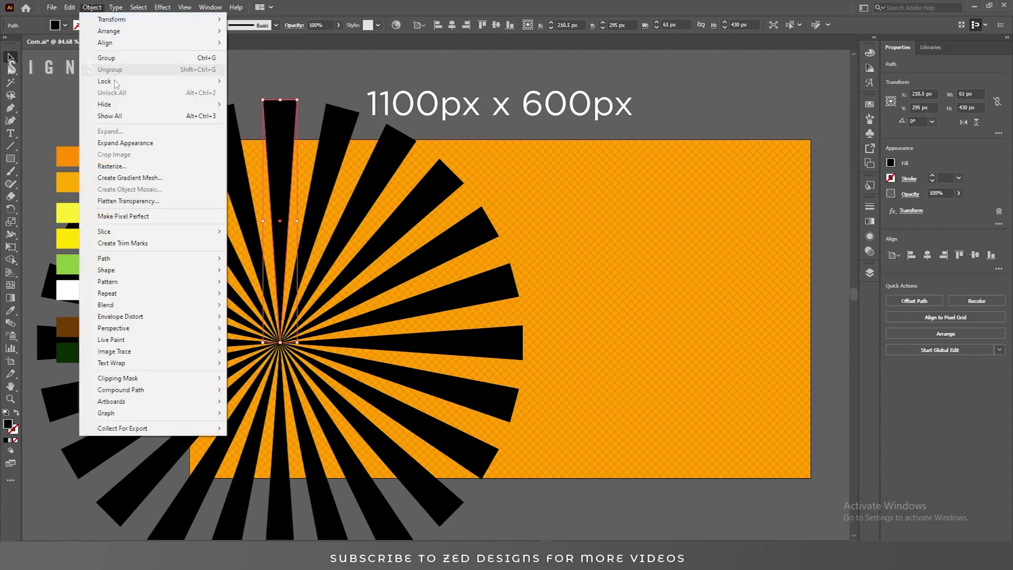
# Expand the burst's appearance into real paths and ungroup the rays.
pyautogui.click(122, 143)
pyautogui.moveTo(285, 177); pyautogui.dragTo(497, 158)
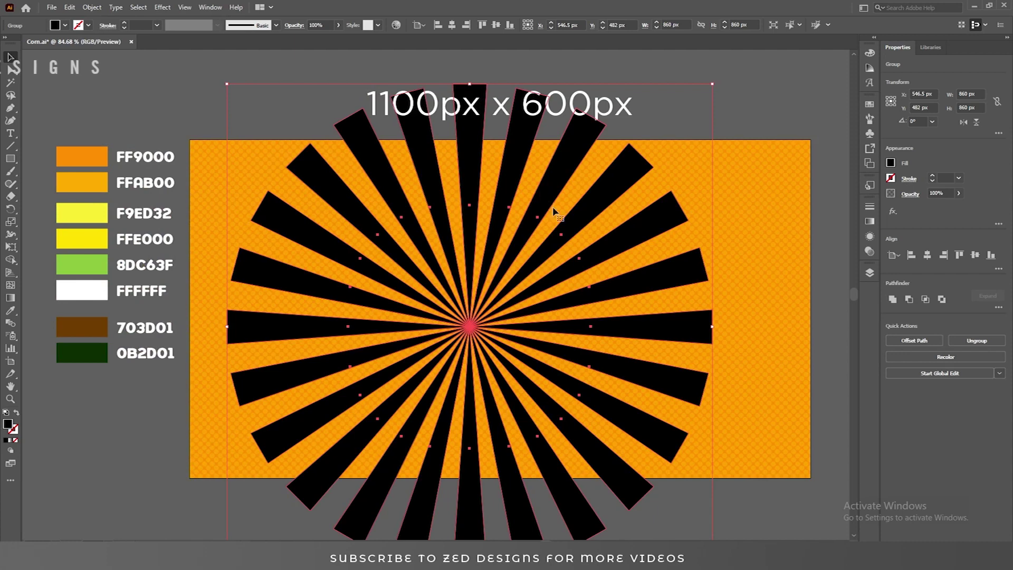
pyautogui.click(969, 342)
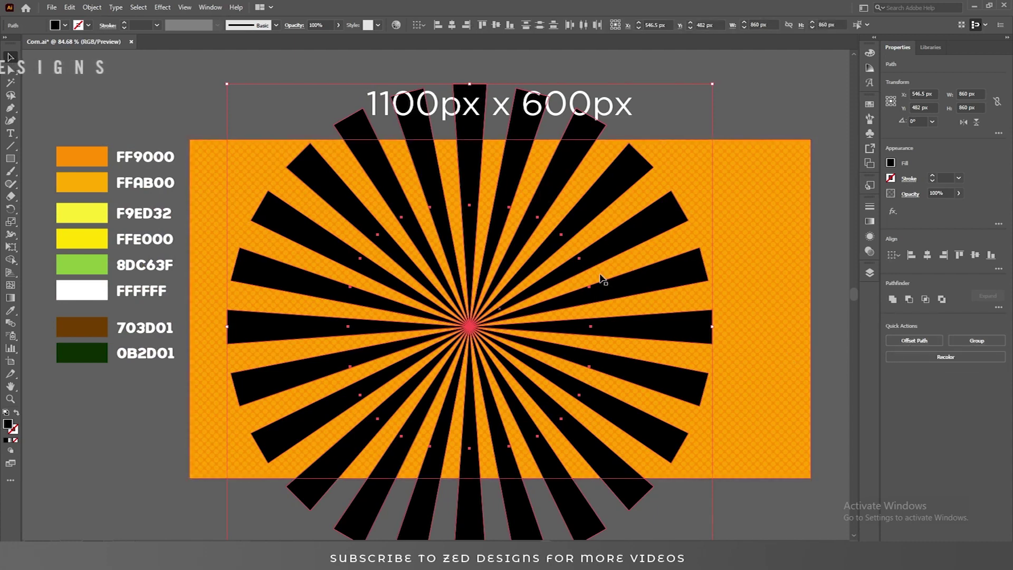
# Make the rays one compound path and centre it horizontally and vertically on the artboard.
pyautogui.rightClick(594, 211)
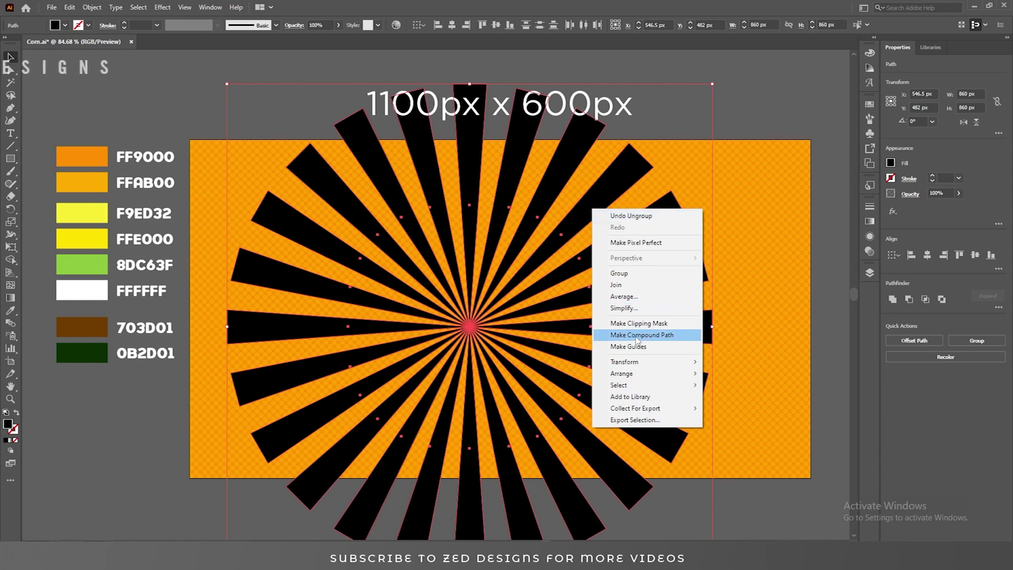
pyautogui.click(637, 338)
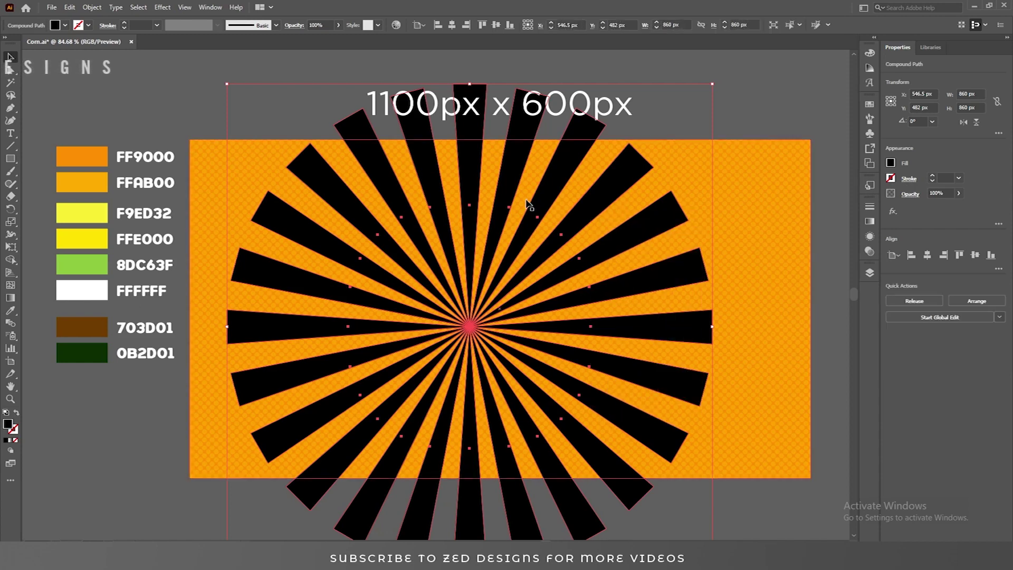
pyautogui.click(452, 25)
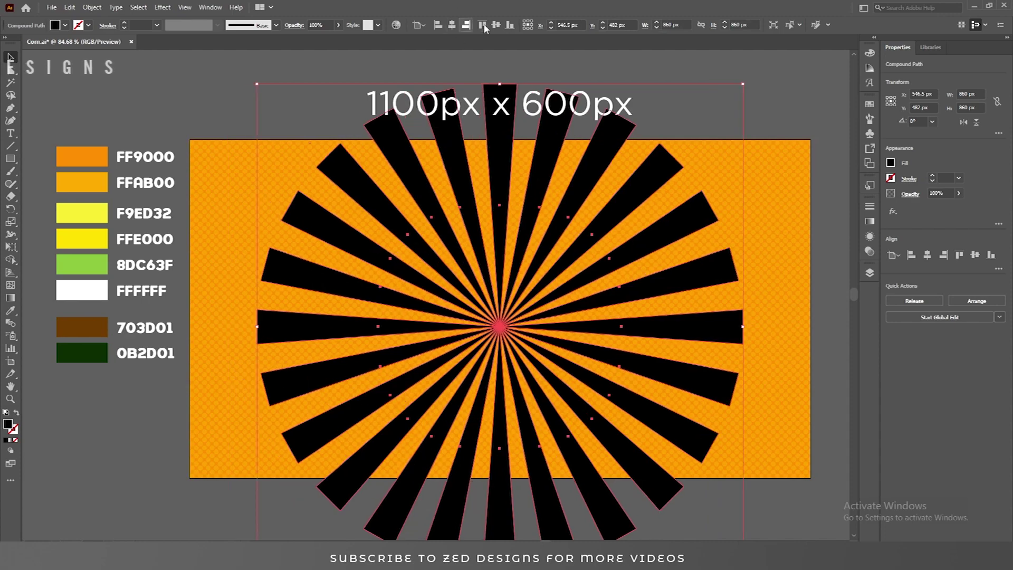
pyautogui.click(496, 25)
pyautogui.scroll(-2, 496, 256)
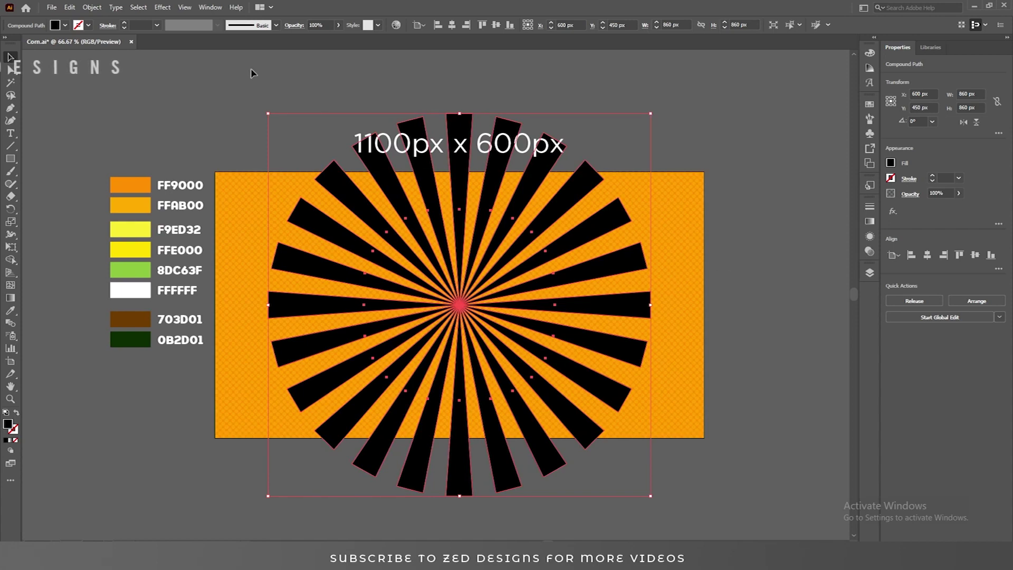
pyautogui.click(161, 10)
# Apply a Gaussian Blur with a 10 pixel radius to the burst.
pyautogui.moveTo(235, 184)
pyautogui.click(309, 185)
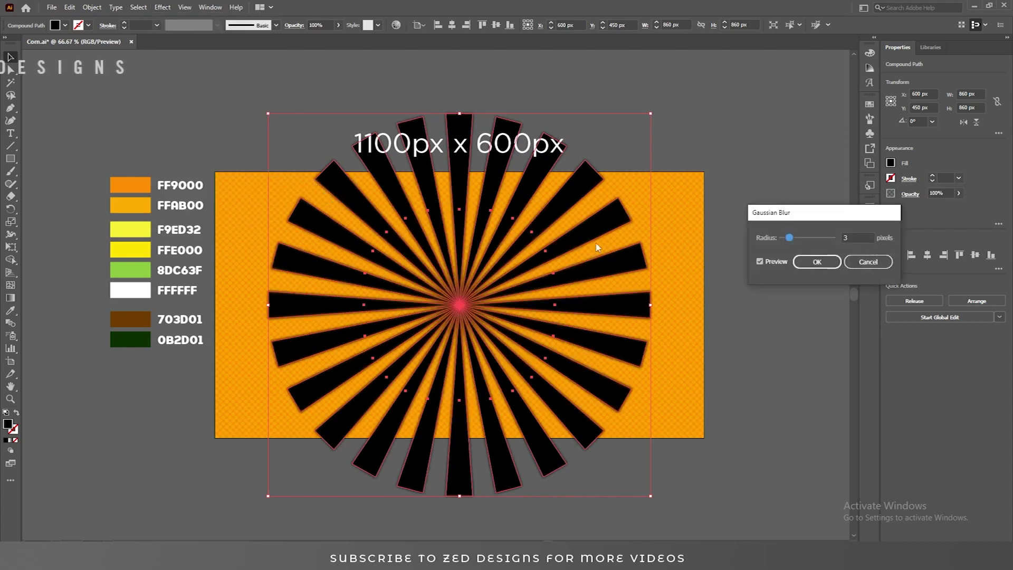
pyautogui.click(847, 241)
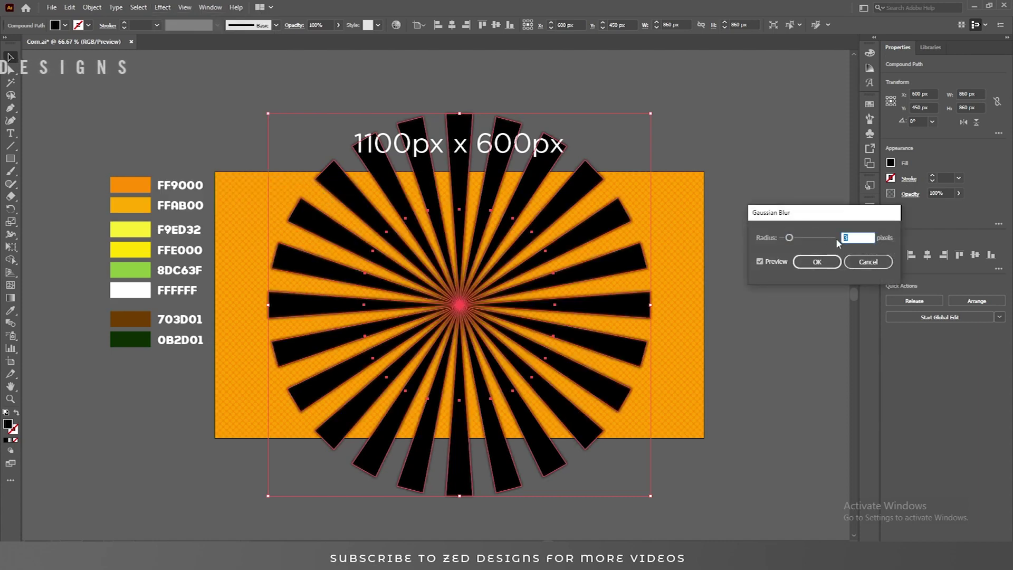
pyautogui.write('10')
pyautogui.click(818, 261)
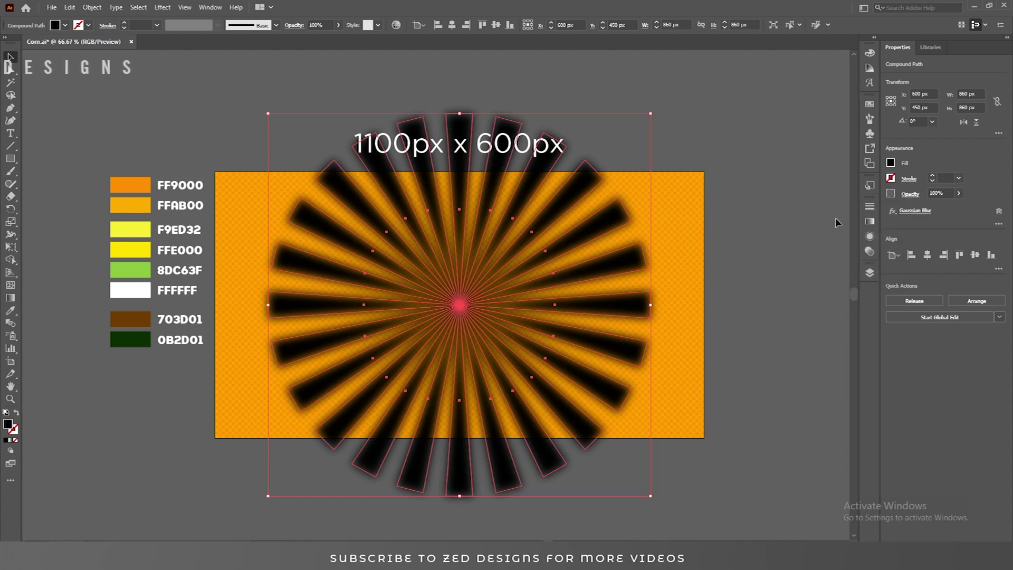
# Fill the burst with a radial white-to-black gradient.
pyautogui.click(871, 222)
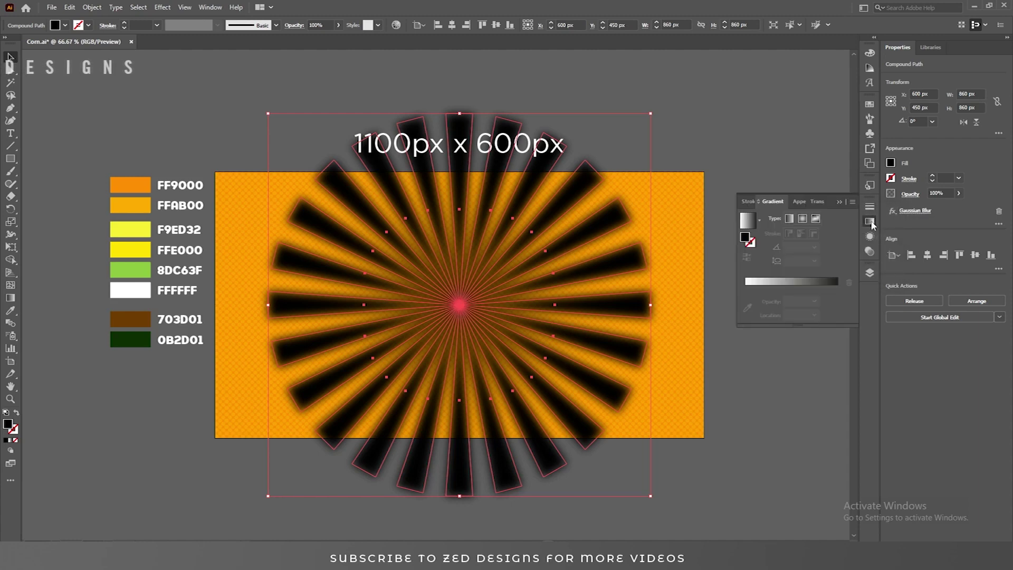
pyautogui.click(791, 220)
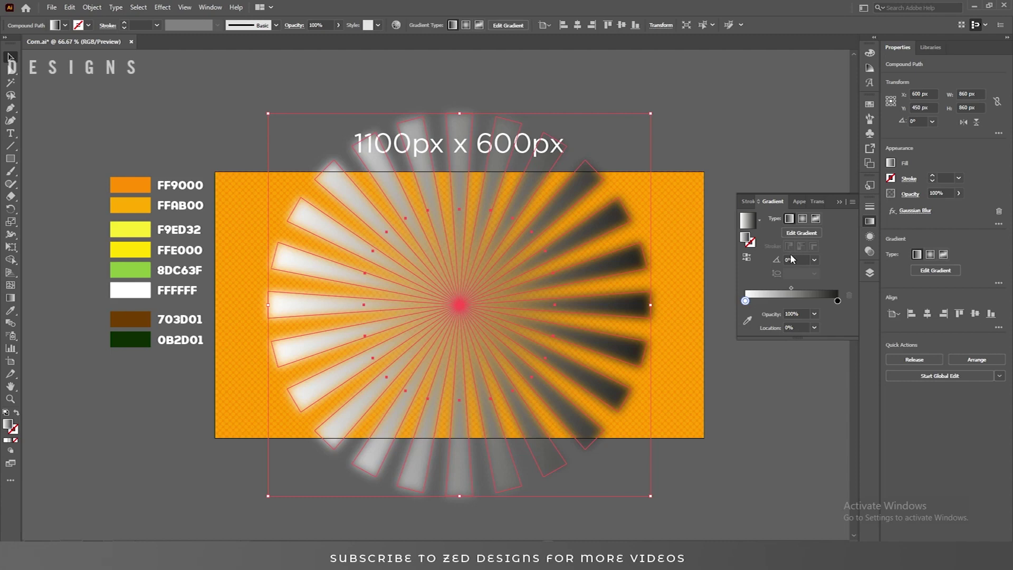
pyautogui.click(803, 219)
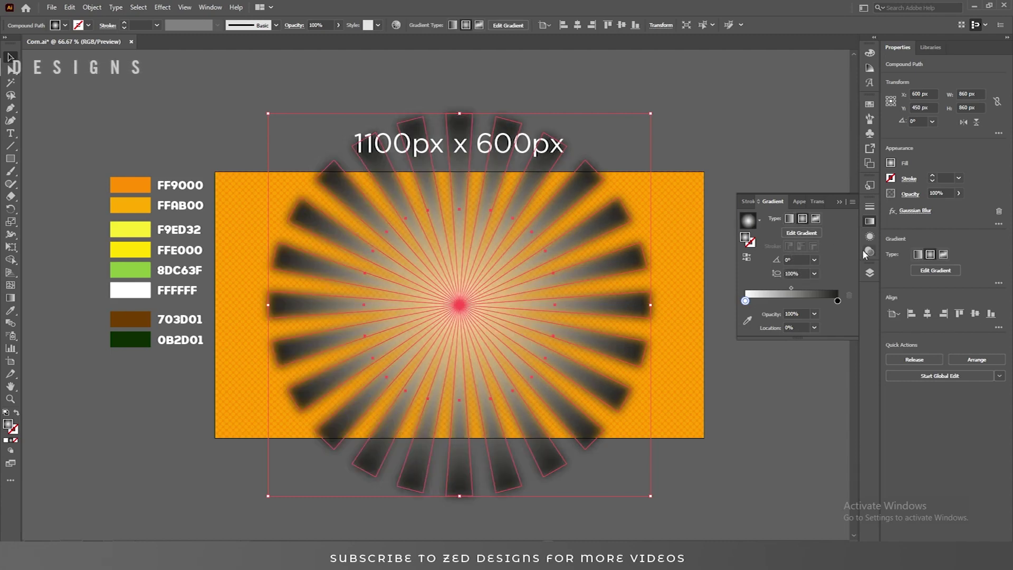
# Enlarge the starburst to about 1270 x 1270 px, past the artboard edges.
pyautogui.click(686, 156)
pyautogui.click(610, 222)
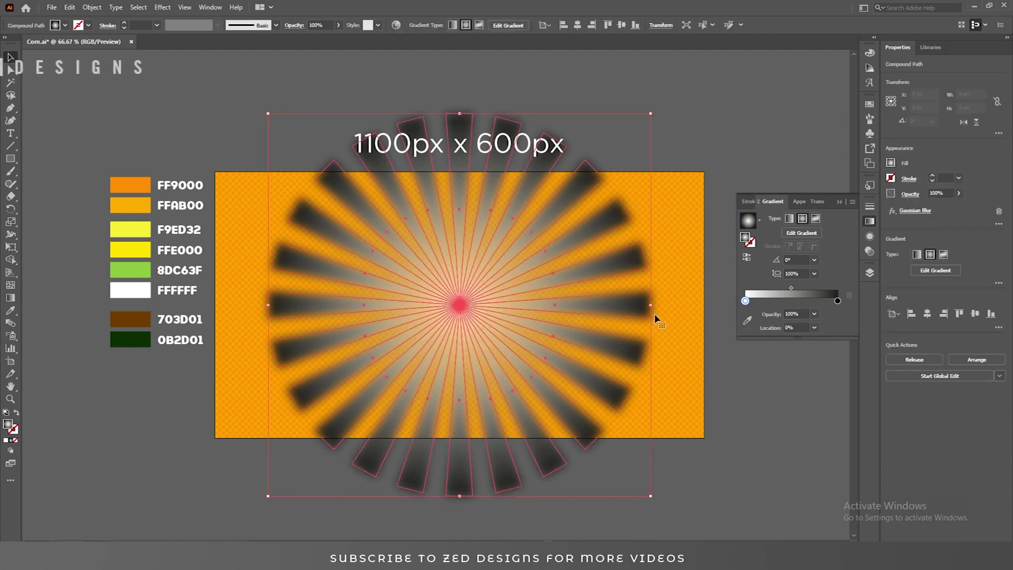
pyautogui.moveTo(656, 306); pyautogui.dragTo(743, 313)
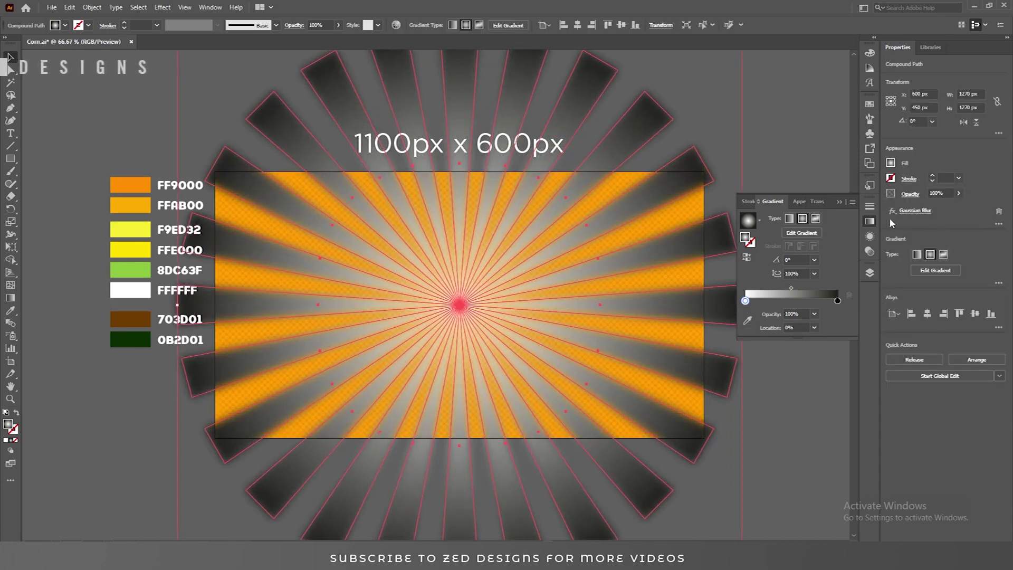
pyautogui.click(910, 194)
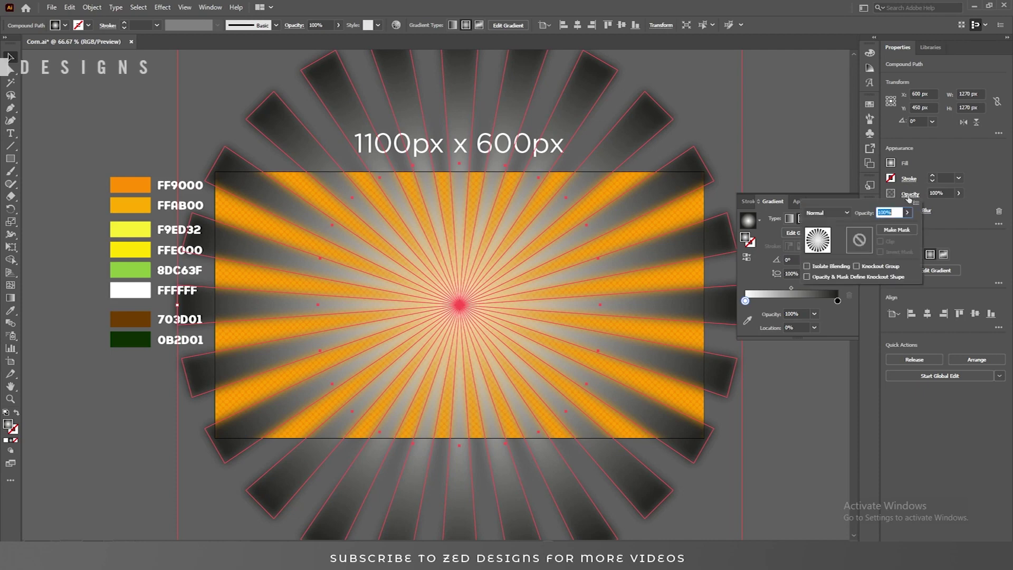
# Set the burst's blend mode to Color Dodge.
pyautogui.click(837, 212)
pyautogui.click(826, 296)
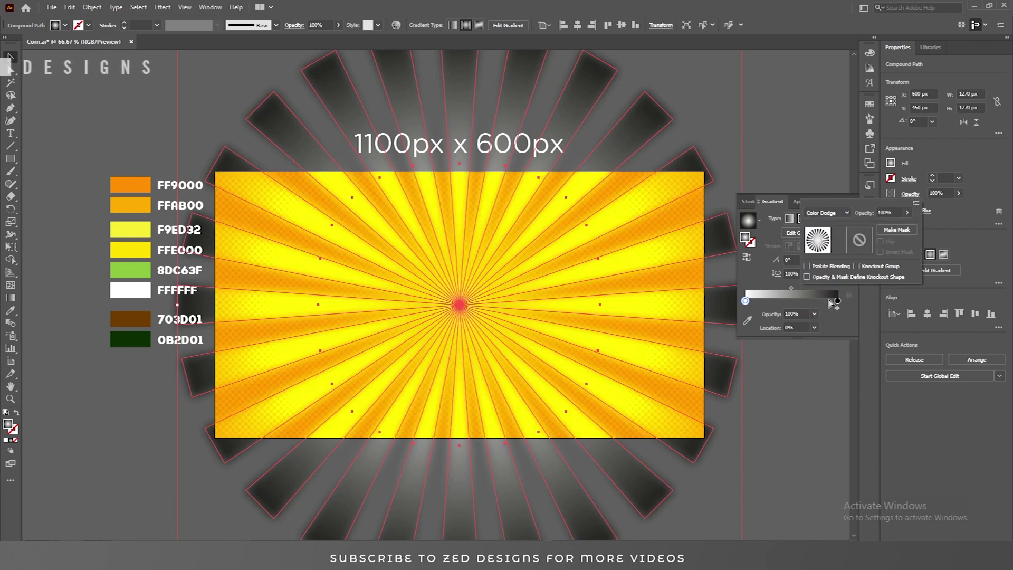
pyautogui.click(784, 169)
pyautogui.click(784, 164)
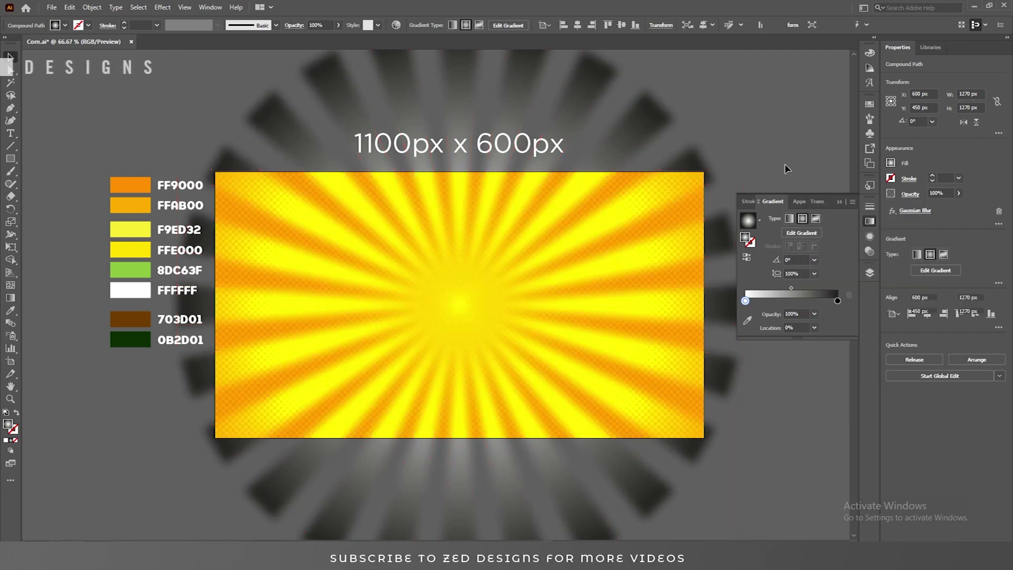
# Lower the burst's opacity to 70% and clear the selection.
pyautogui.click(701, 161)
pyautogui.click(919, 194)
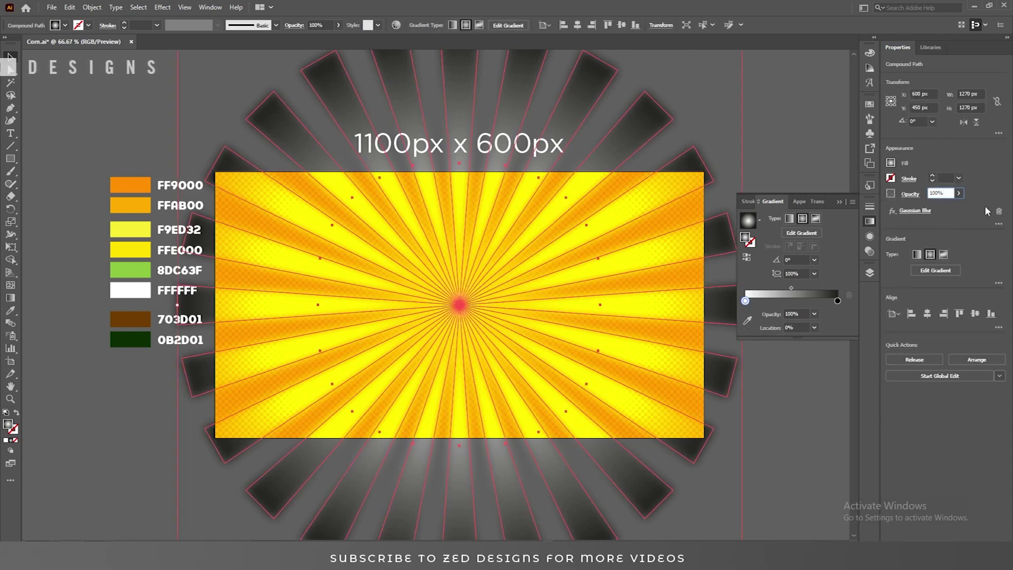
pyautogui.press('Tab')
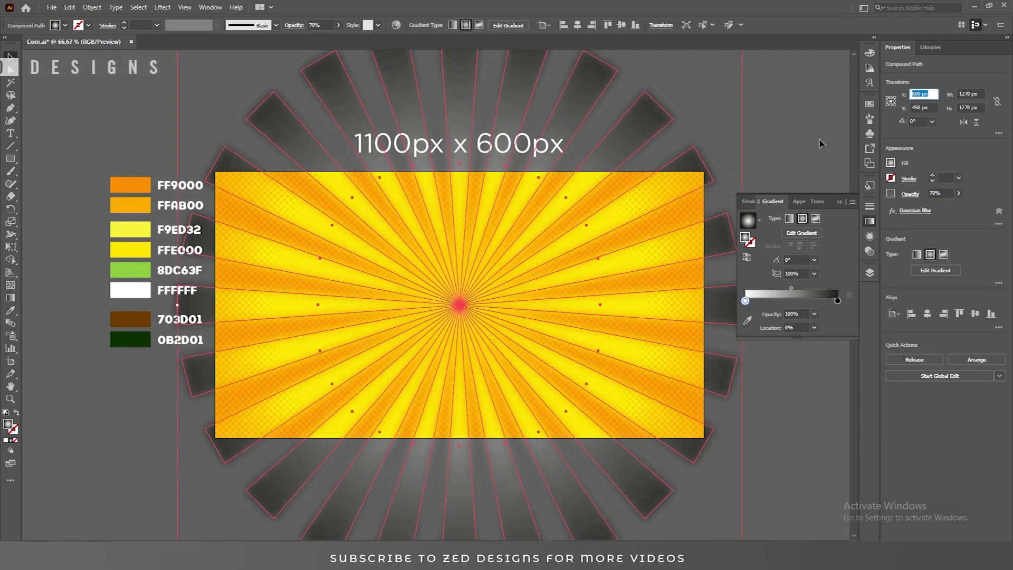
pyautogui.click(796, 130)
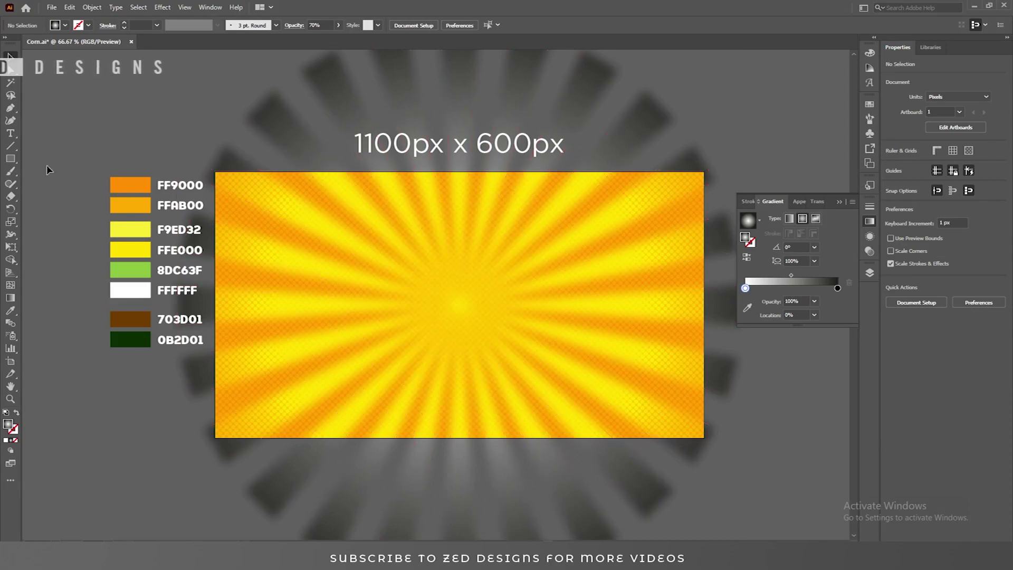
pyautogui.click(10, 158)
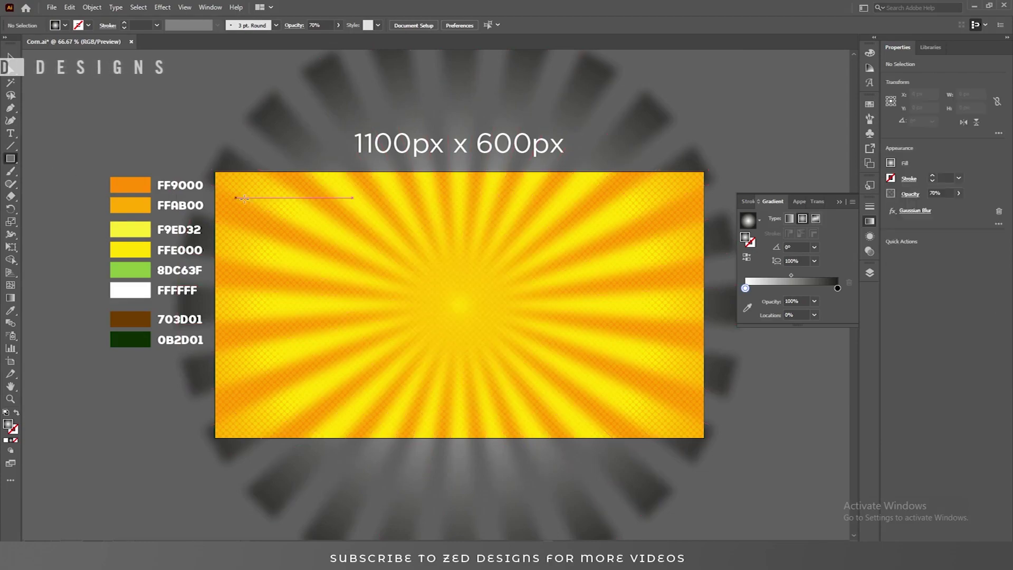
# Create an 1100 x 600 px rectangle and align it to the sunburst.
pyautogui.click(213, 128)
pyautogui.write('1100')
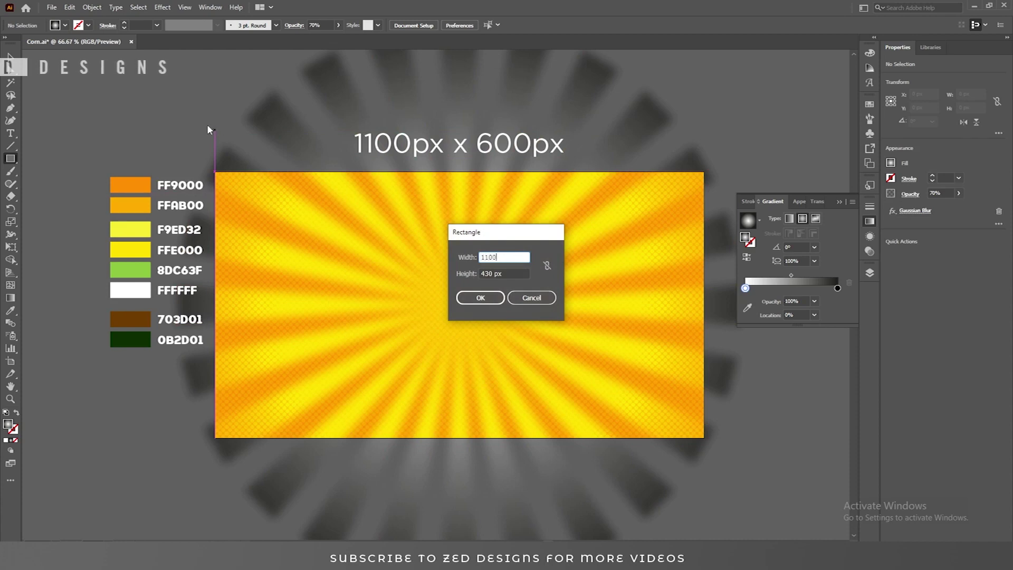
pyautogui.press('Tab')
pyautogui.write('600')
pyautogui.press('Return')
pyautogui.press('v')
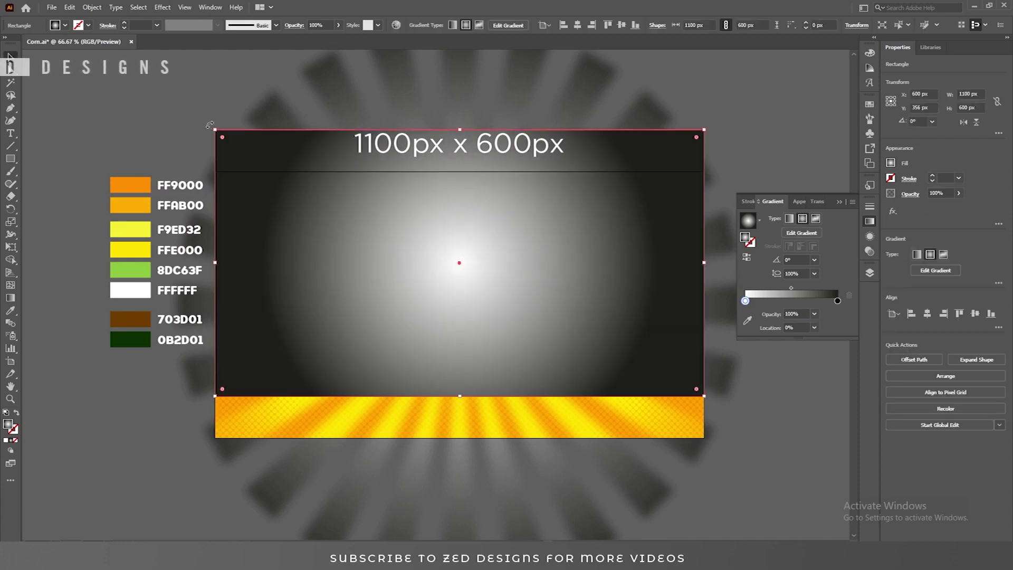
pyautogui.keyDown('shift'); pyautogui.click(322, 90); pyautogui.keyUp('shift')
pyautogui.click(621, 26)
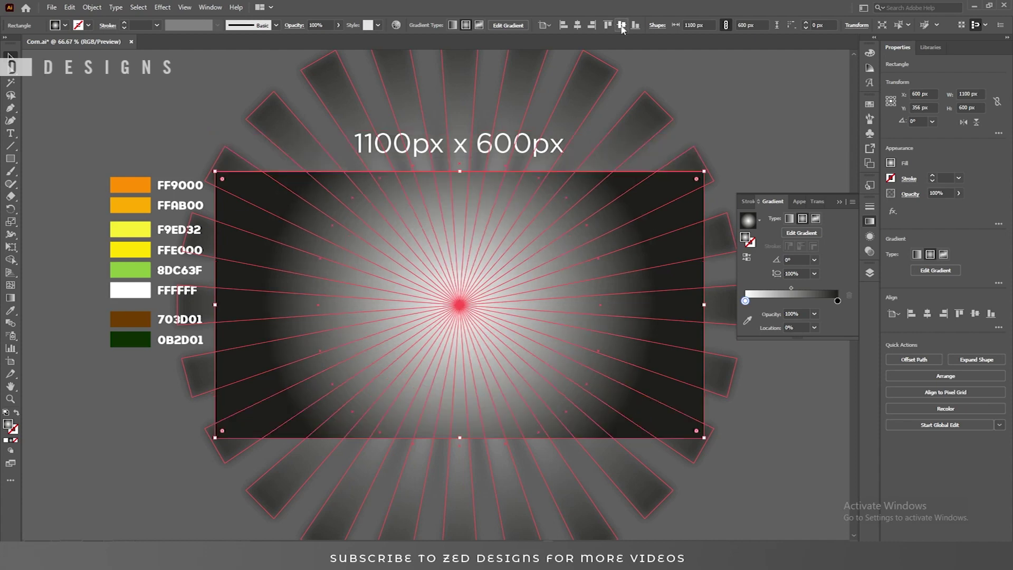
# Make a clipping mask from the rectangle and sunburst, then deselect.
pyautogui.click(710, 103)
pyautogui.click(659, 132)
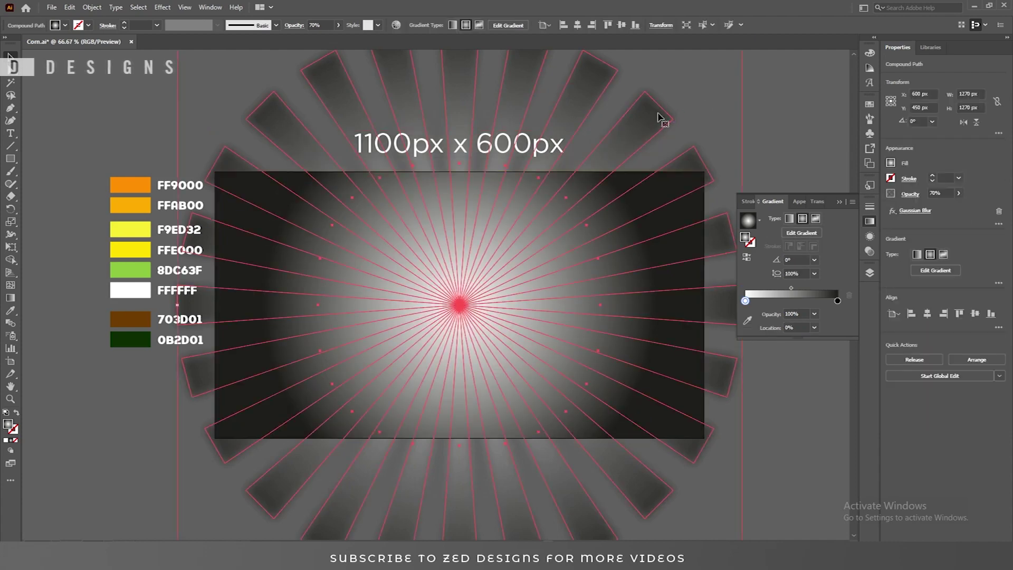
pyautogui.keyDown('shift'); pyautogui.click(629, 185); pyautogui.keyUp('shift')
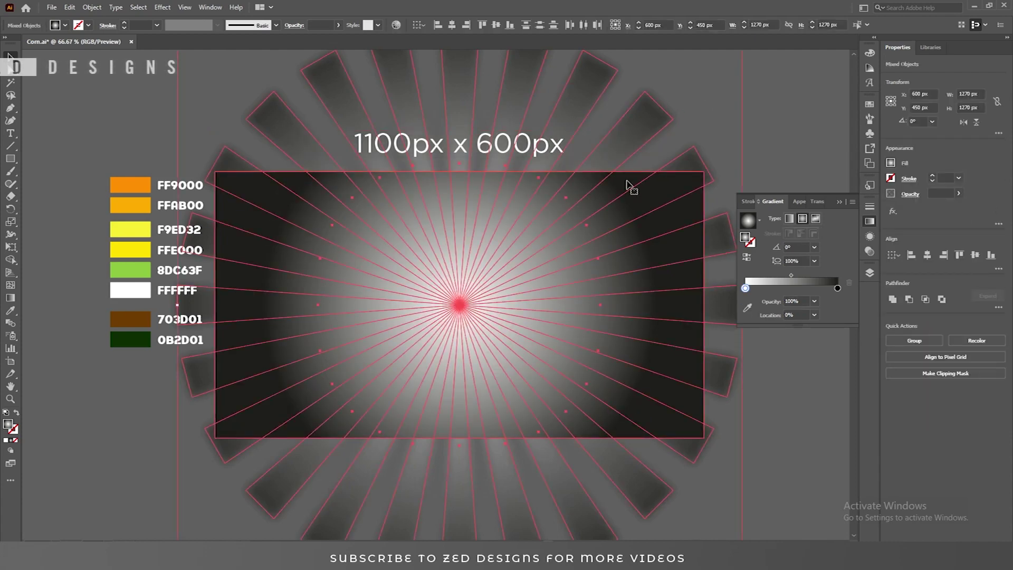
pyautogui.rightClick(628, 185)
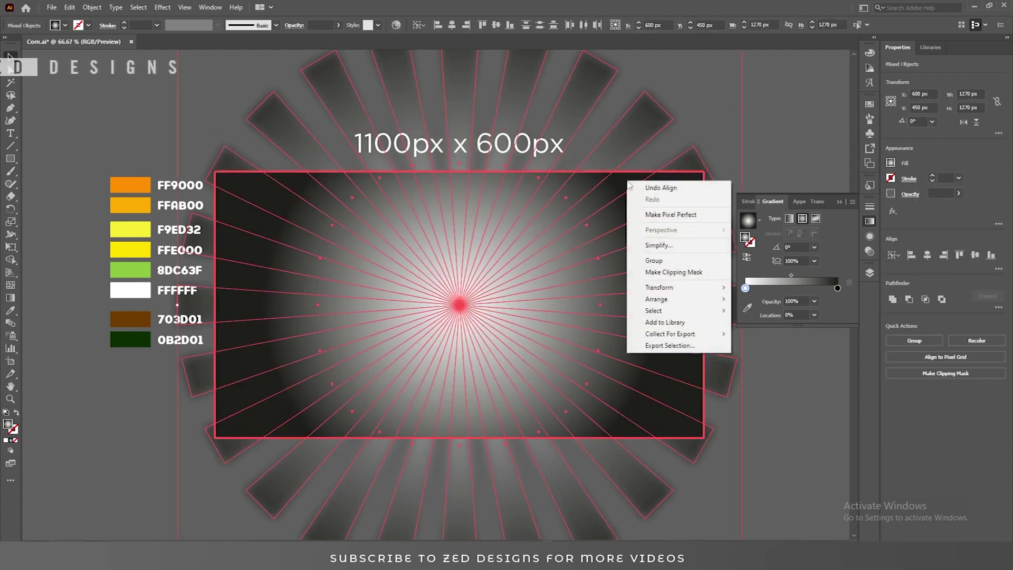
pyautogui.click(704, 272)
pyautogui.click(683, 146)
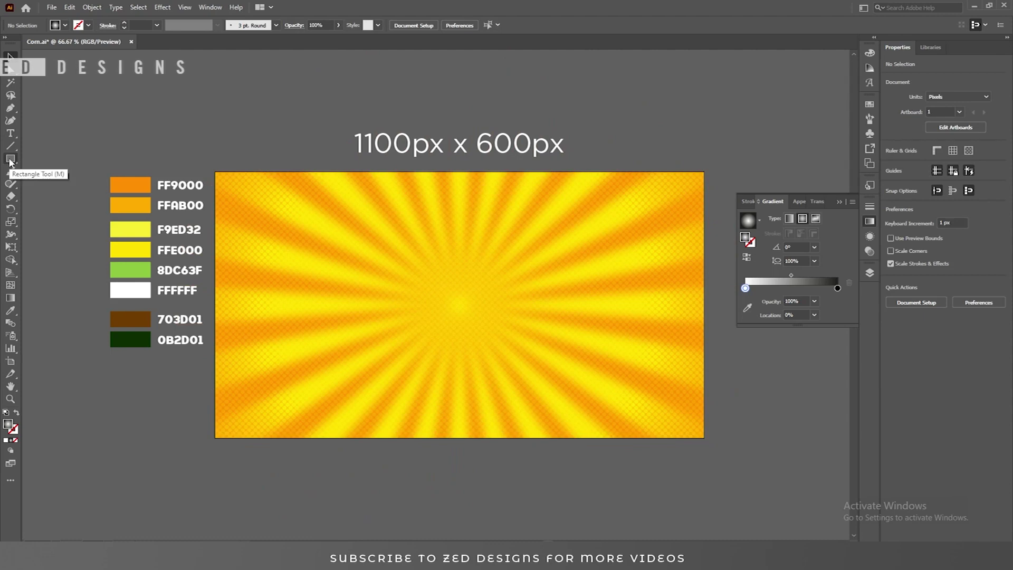
# Draw a 1100 x 600 px rectangle centred on the artboard.
pyautogui.click(11, 160)
pyautogui.click(240, 156)
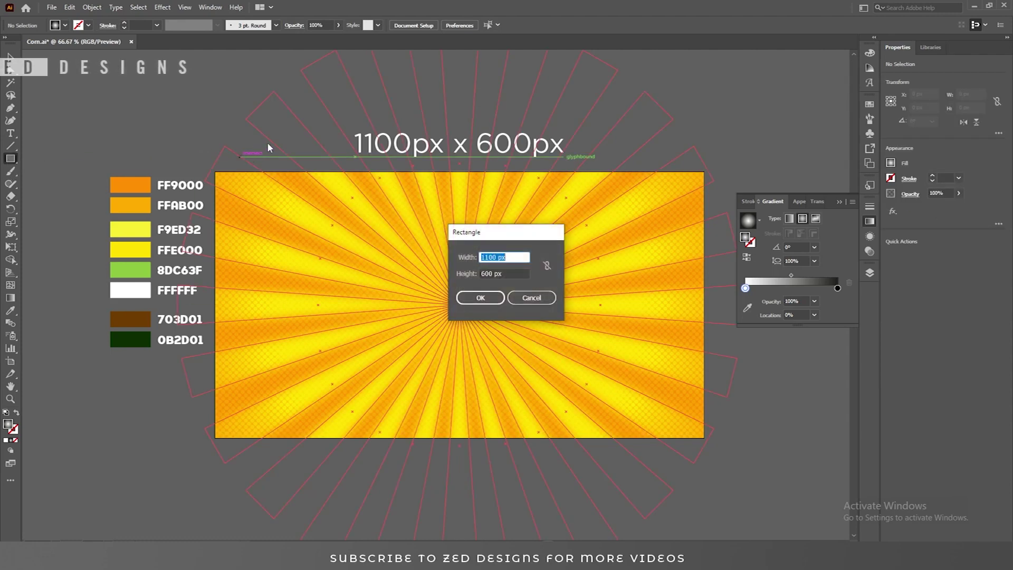
pyautogui.click(475, 297)
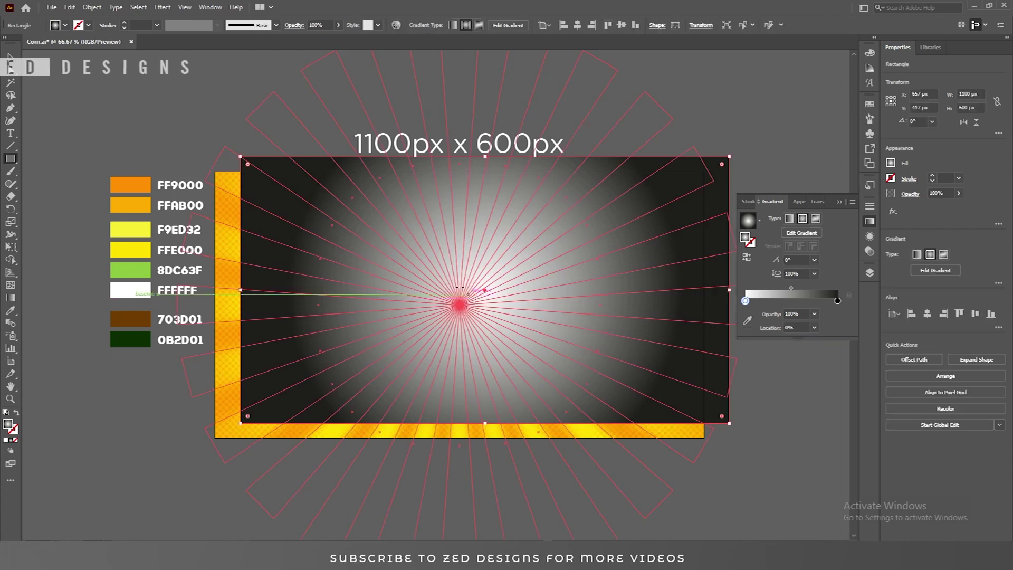
pyautogui.click(577, 25)
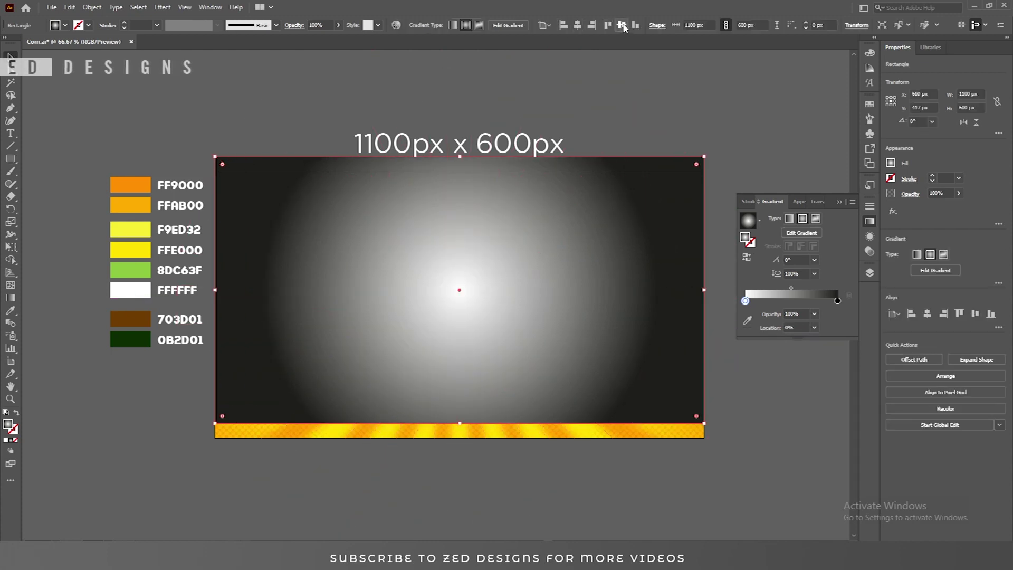
pyautogui.click(622, 25)
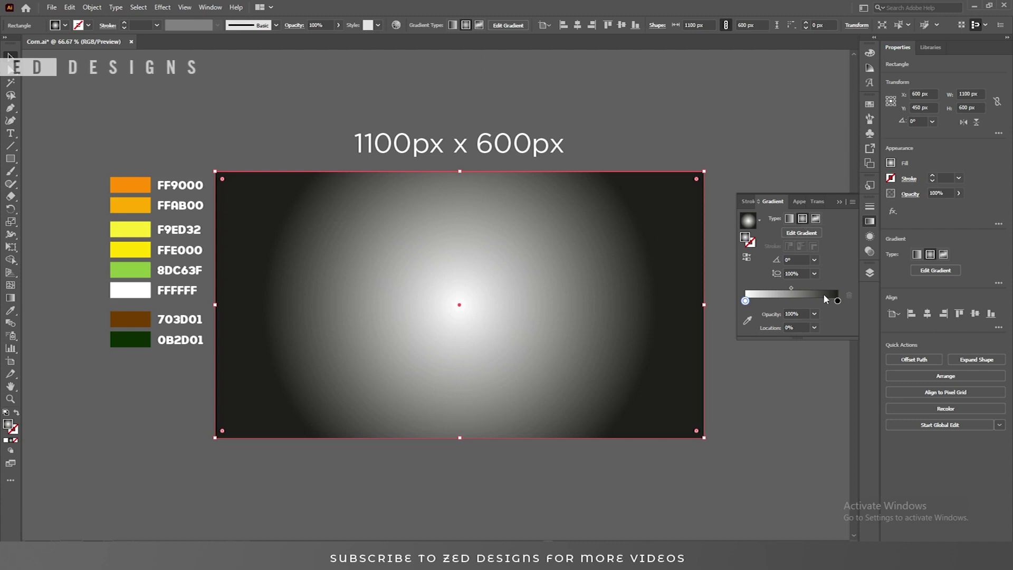
# Colour the rectangle's radial gradient stops FF9000 orange outside and F9ED32 yellow inside.
pyautogui.click(838, 301)
pyautogui.click(748, 321)
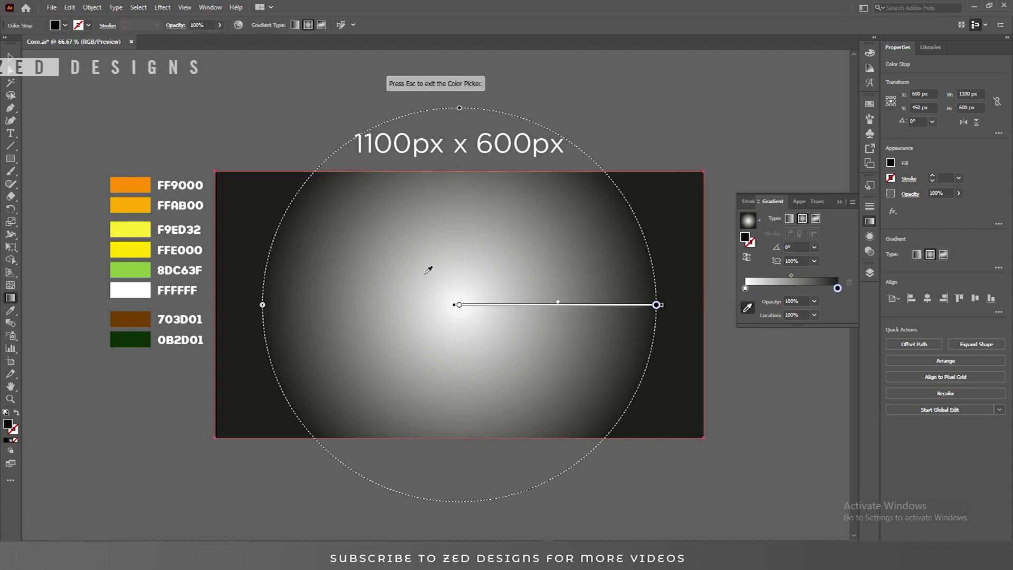
pyautogui.click(131, 185)
pyautogui.click(746, 288)
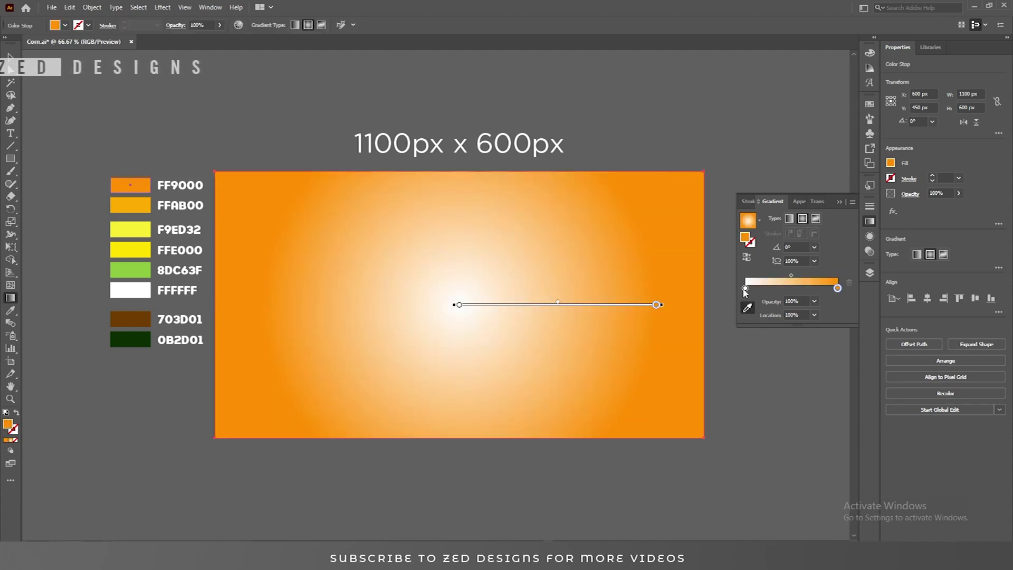
pyautogui.click(748, 307)
pyautogui.click(145, 231)
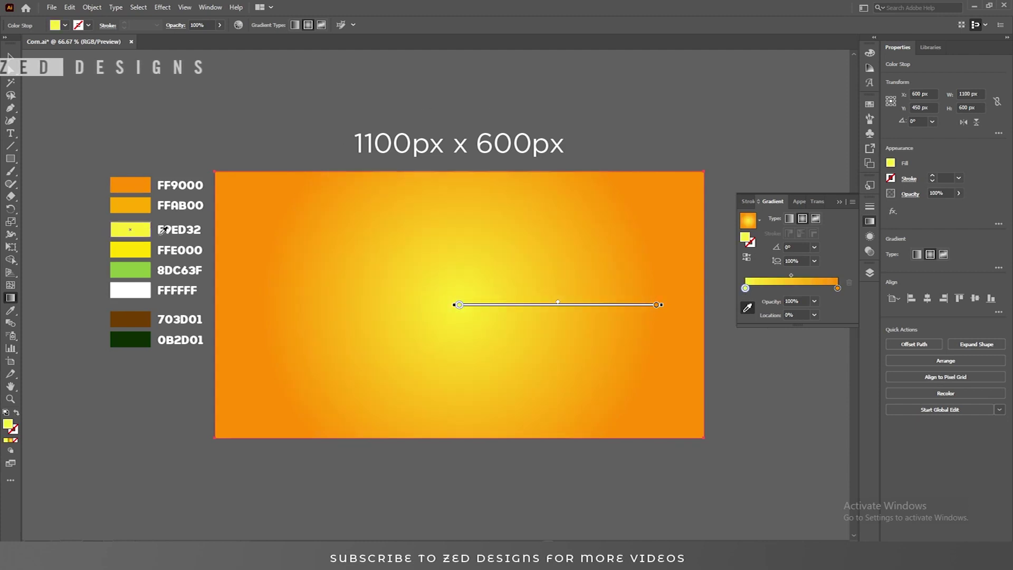
pyautogui.press('v')
# Set the gradient rectangle's blend mode to Overlay and deselect it.
pyautogui.click(911, 193)
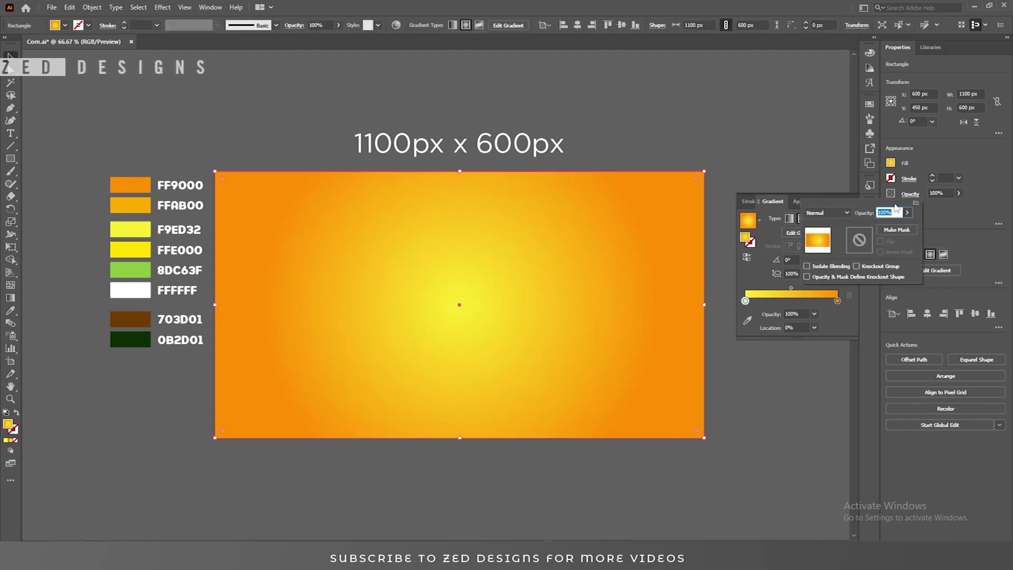
pyautogui.click(839, 213)
pyautogui.click(826, 314)
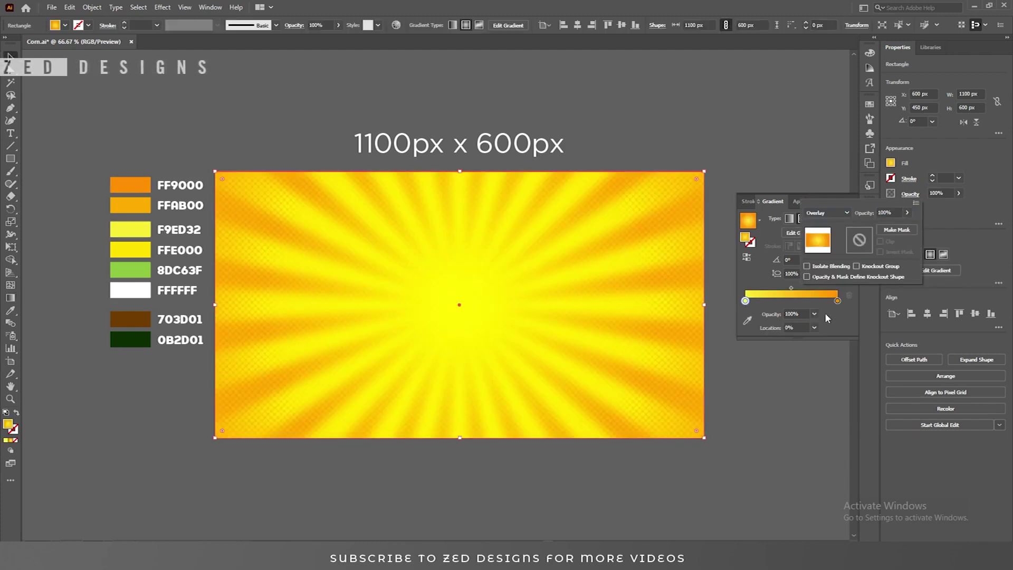
pyautogui.click(748, 164)
pyautogui.click(748, 164)
pyautogui.click(797, 180)
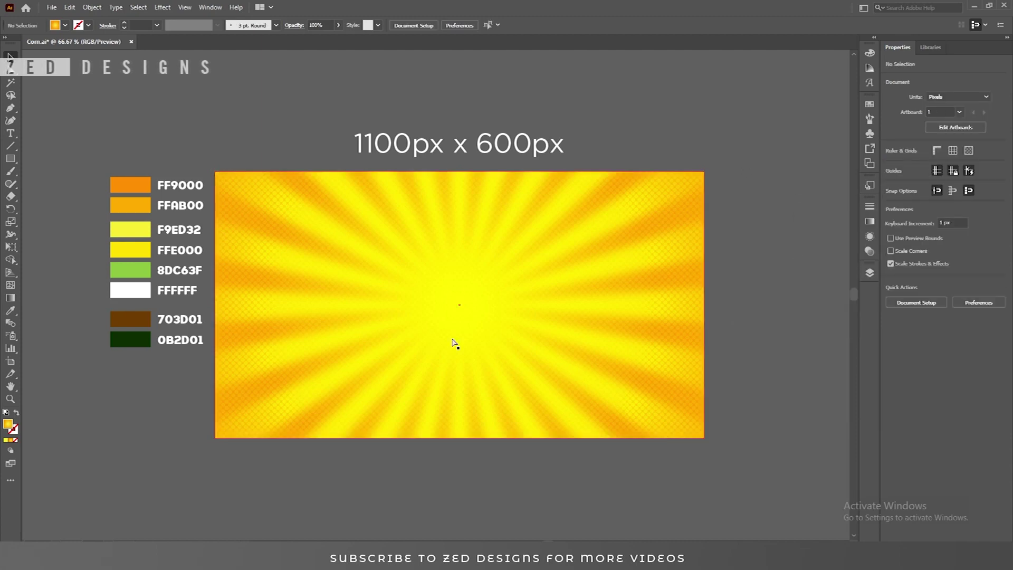
pyautogui.scroll(1, 453, 343)
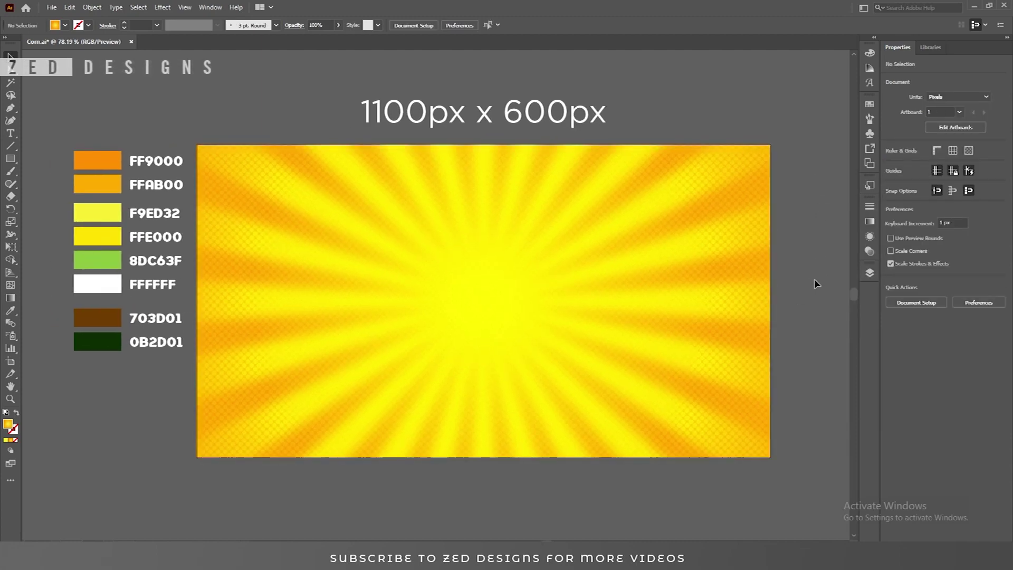
# Make the TEXT EFF layer active and type CORN on the artboard.
pyautogui.click(870, 273)
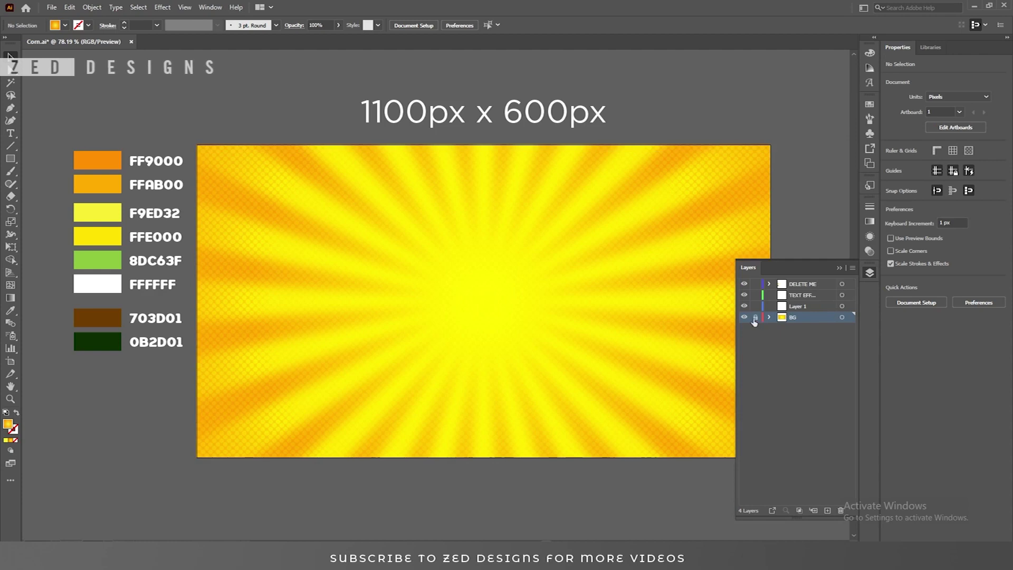
pyautogui.click(803, 295)
pyautogui.click(840, 268)
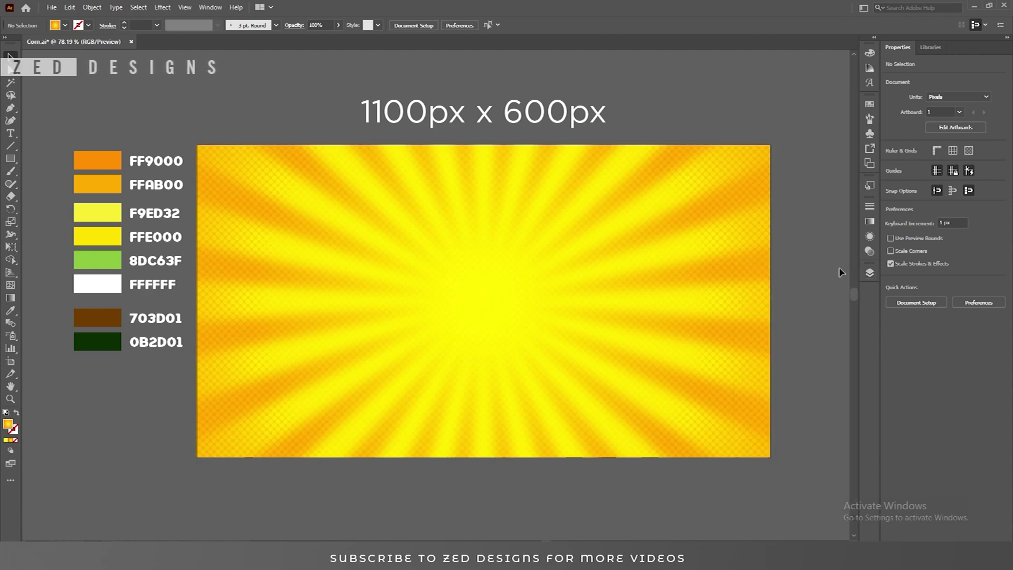
pyautogui.click(11, 134)
pyautogui.click(434, 247)
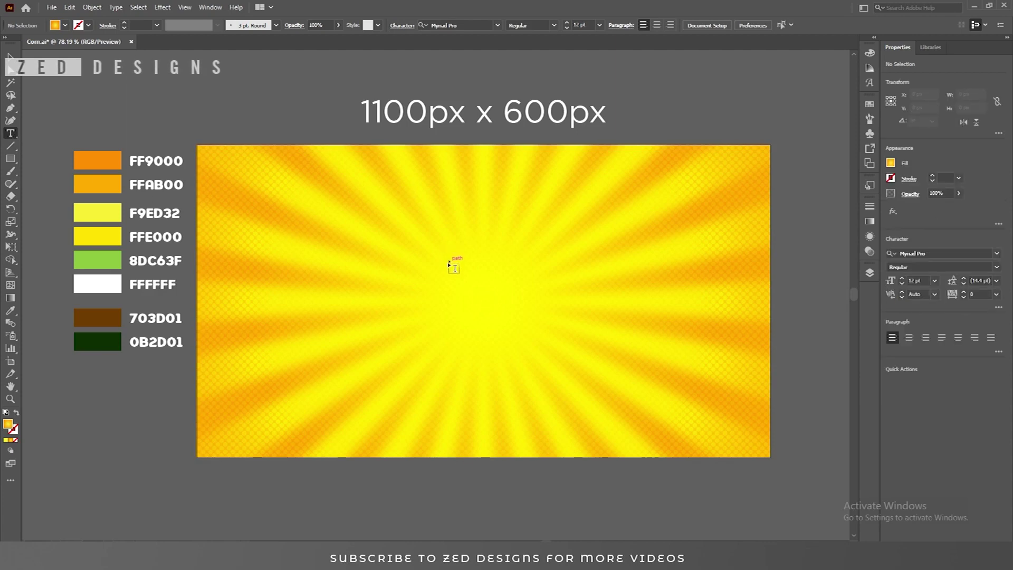
pyautogui.write('CORN')
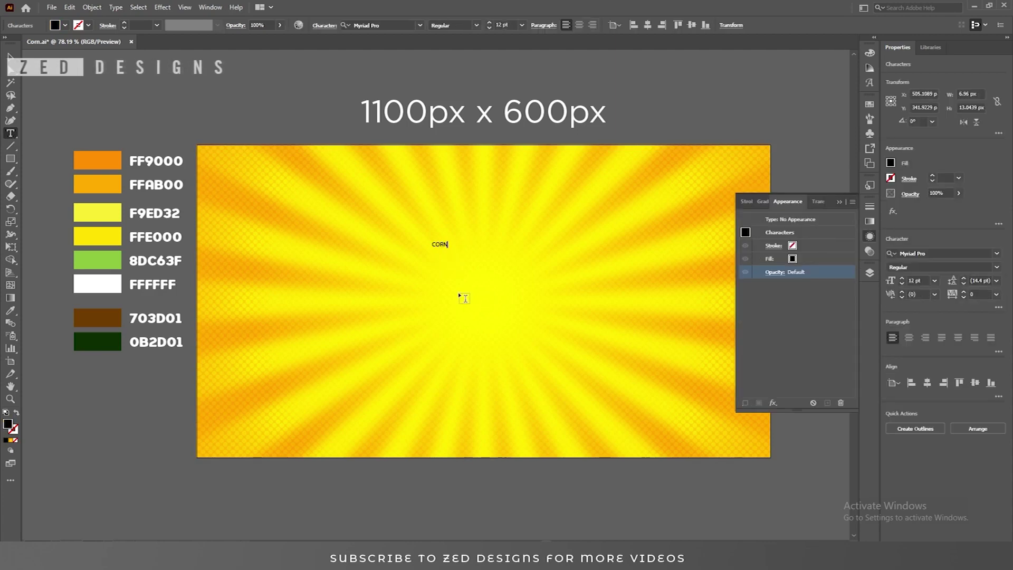
pyautogui.click(9, 56)
# Set CORN's font to Remora Camilla Sans at 235 pt.
pyautogui.click(370, 25)
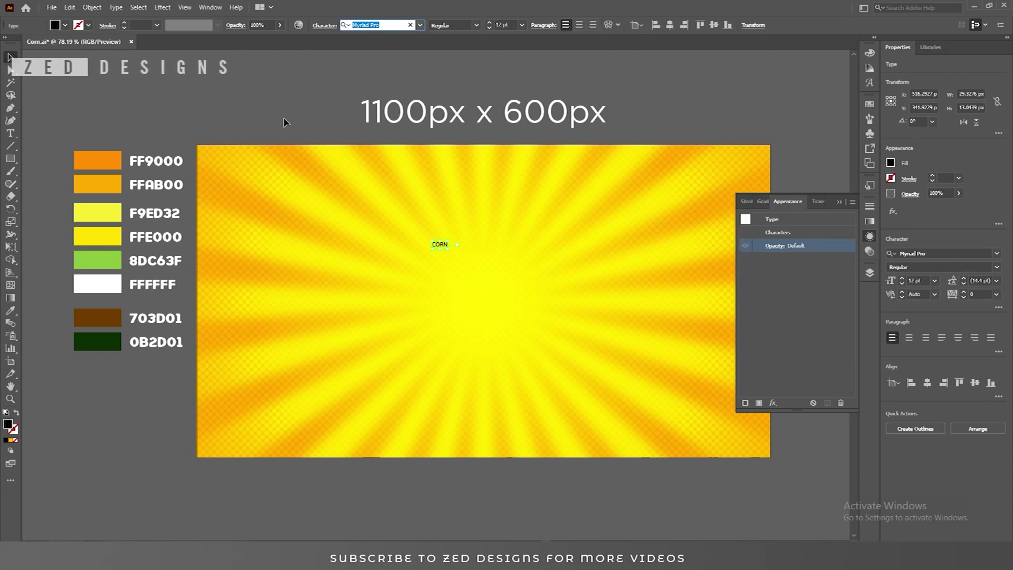
pyautogui.write('REM')
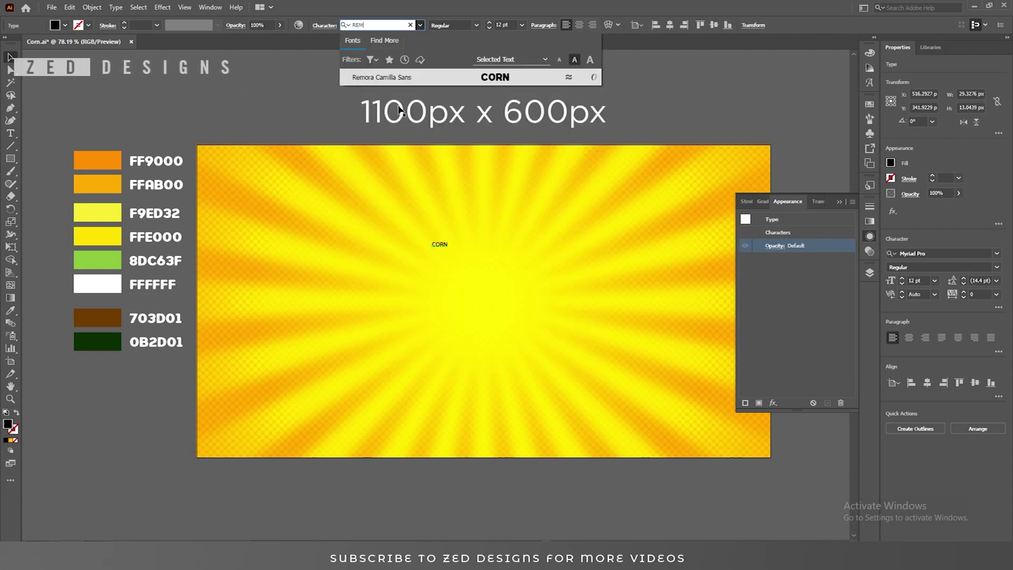
pyautogui.click(421, 78)
pyautogui.click(508, 24)
pyautogui.doubleClick(507, 24)
pyautogui.write('235')
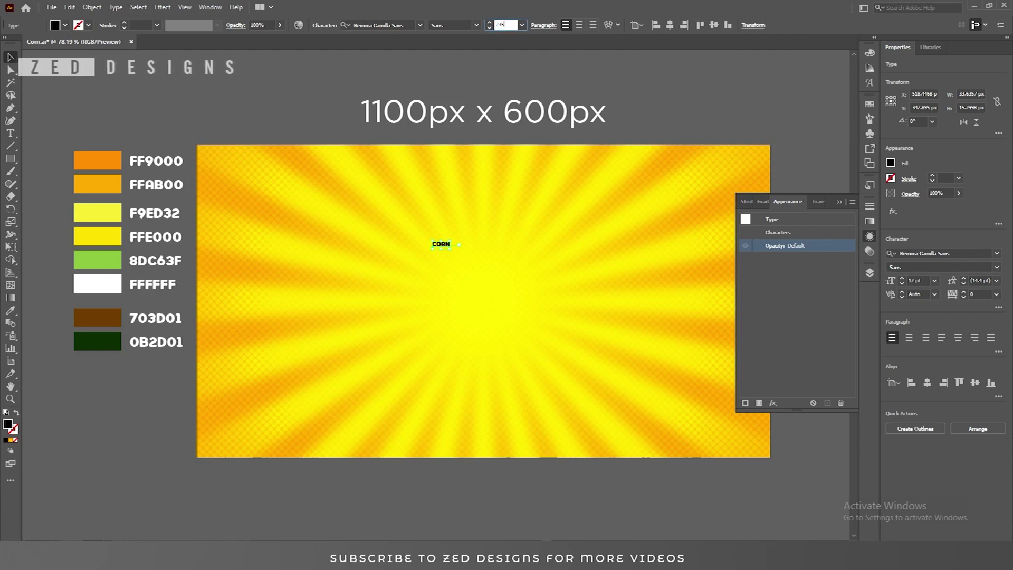
pyautogui.press('Return')
# Centre CORN on the artboard and set its fill to None.
pyautogui.click(579, 24)
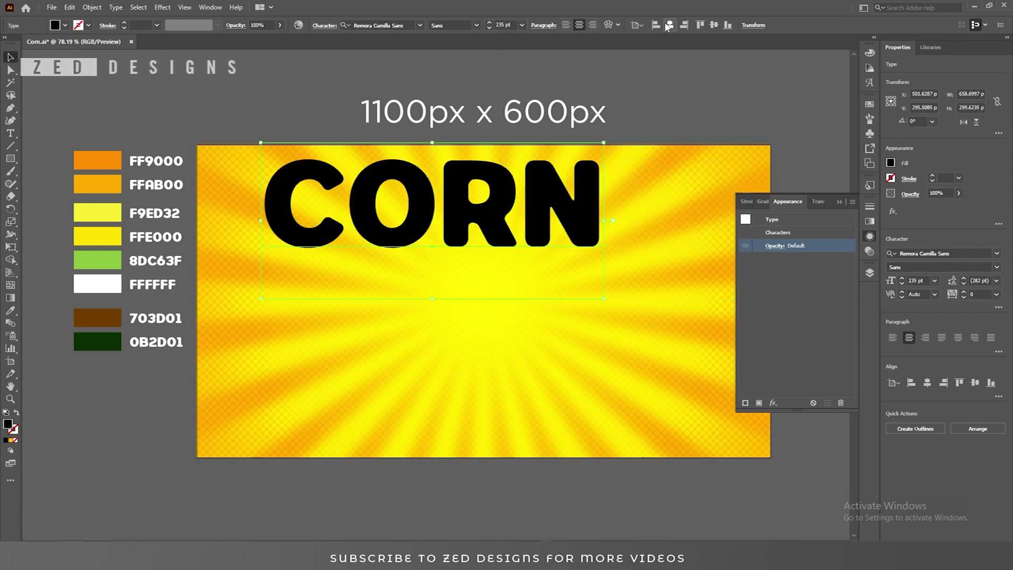
pyautogui.click(670, 25)
pyautogui.click(715, 25)
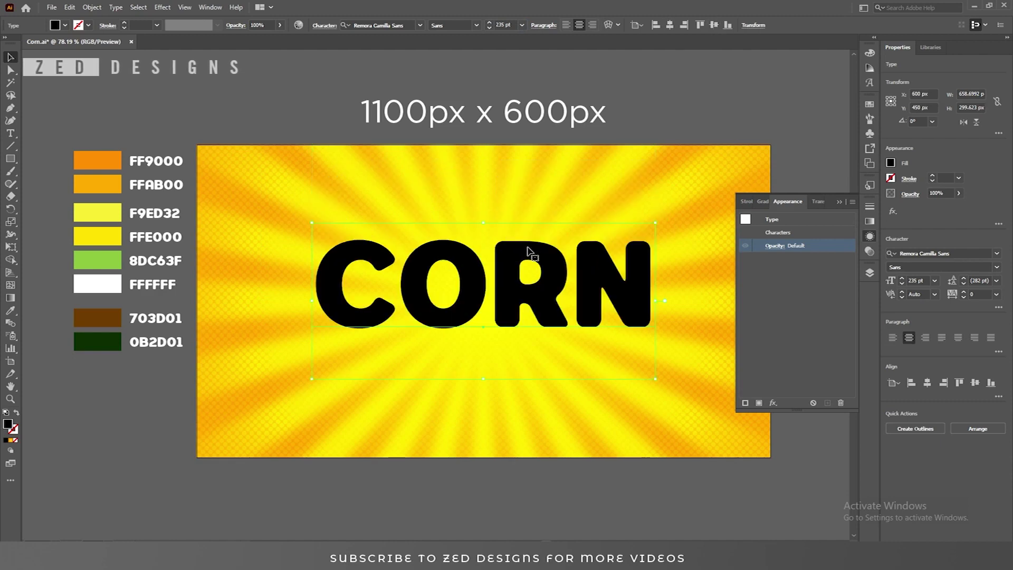
pyautogui.click(15, 441)
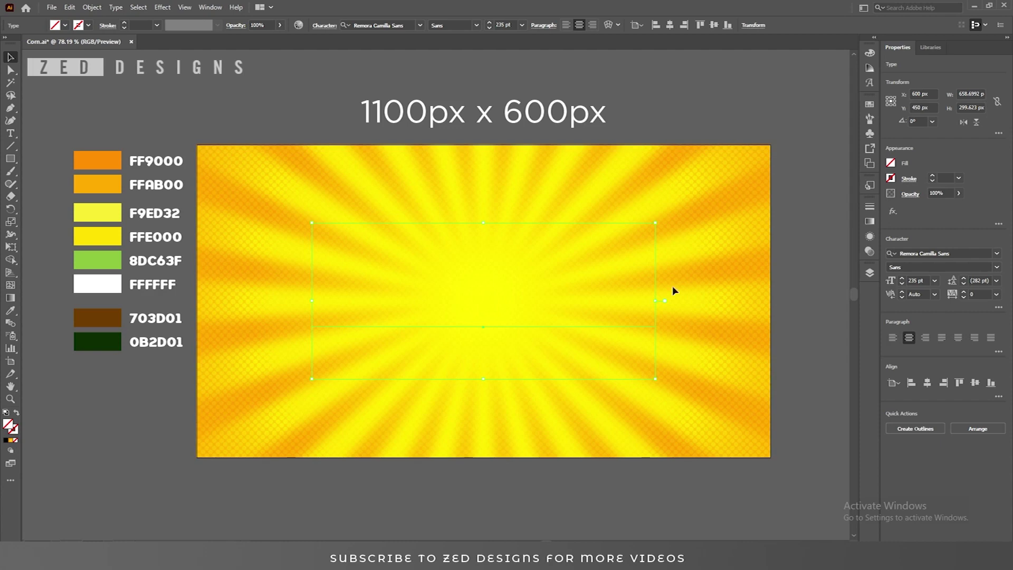
# Add a new fill to CORN in the Appearance panel, coloured FFE000 yellow.
pyautogui.click(870, 236)
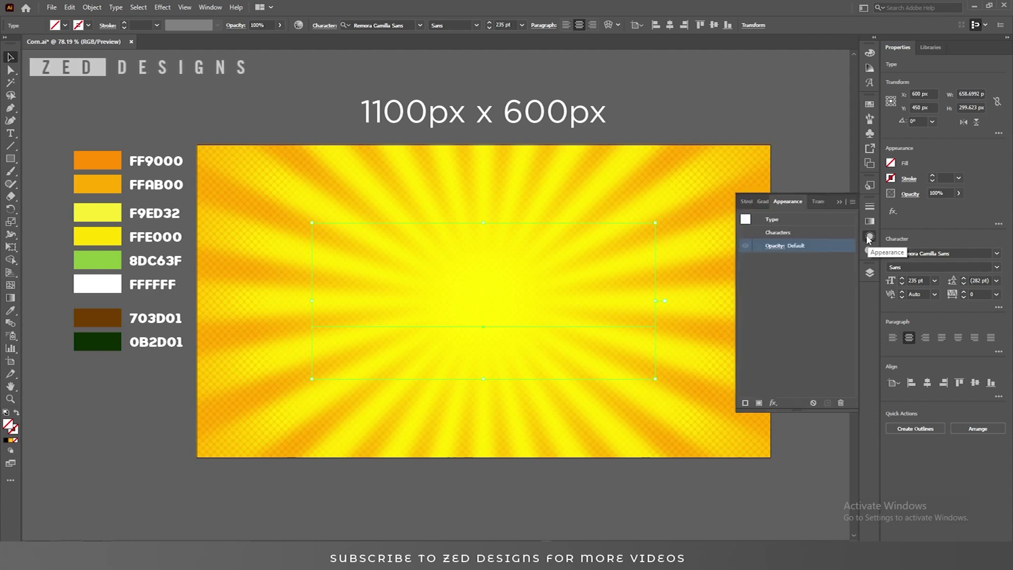
pyautogui.click(759, 403)
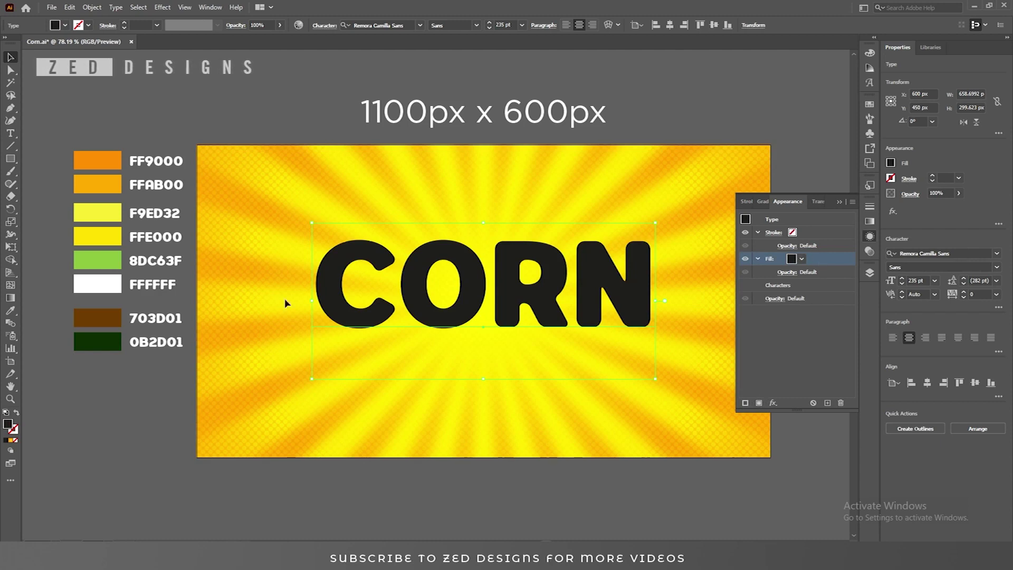
pyautogui.click(11, 311)
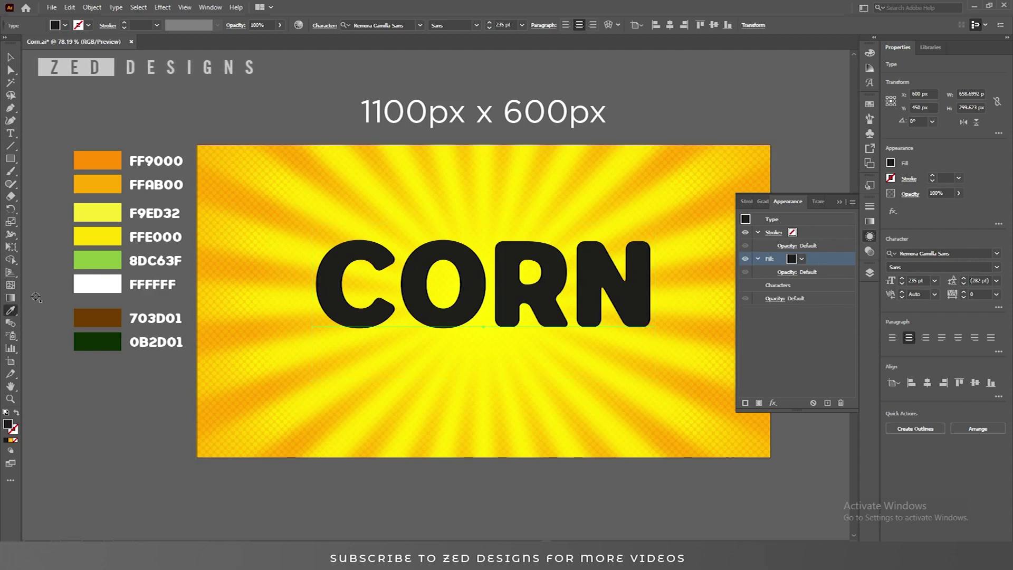
pyautogui.click(105, 236)
pyautogui.press('v')
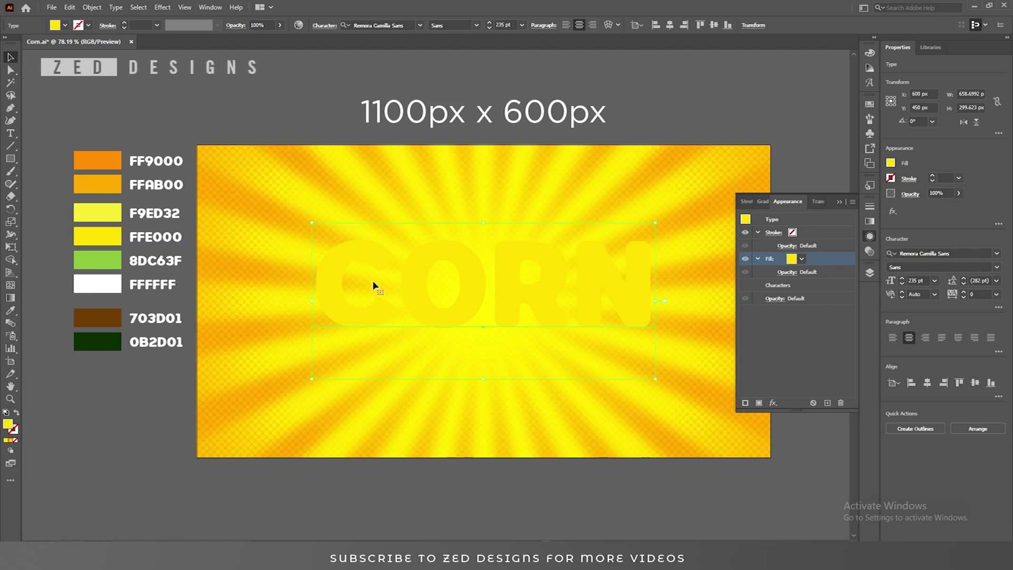
# Add a second, collapsed fill to CORN and bring up the gradient presets.
pyautogui.click(828, 403)
pyautogui.click(758, 259)
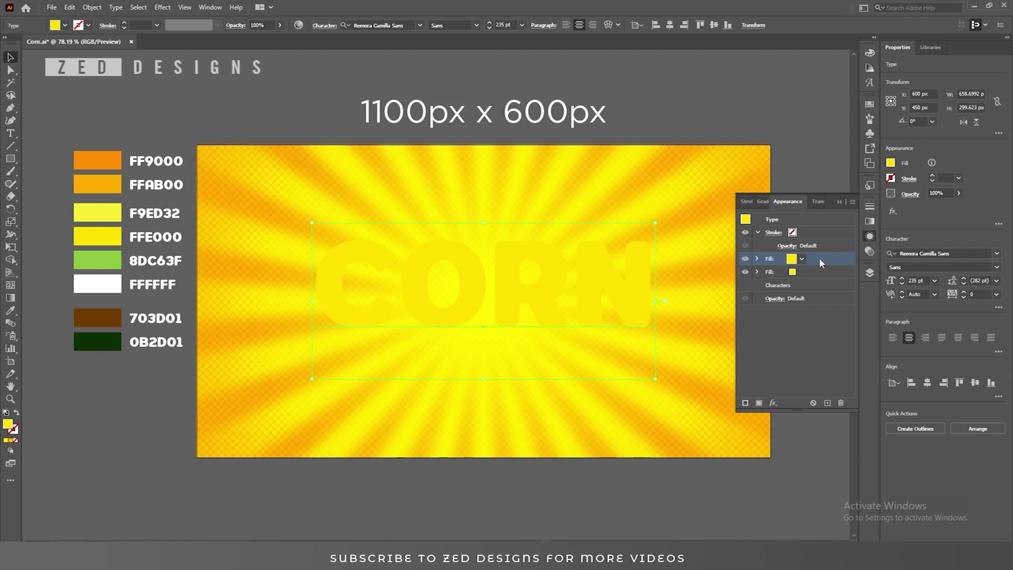
pyautogui.click(871, 223)
pyautogui.click(758, 220)
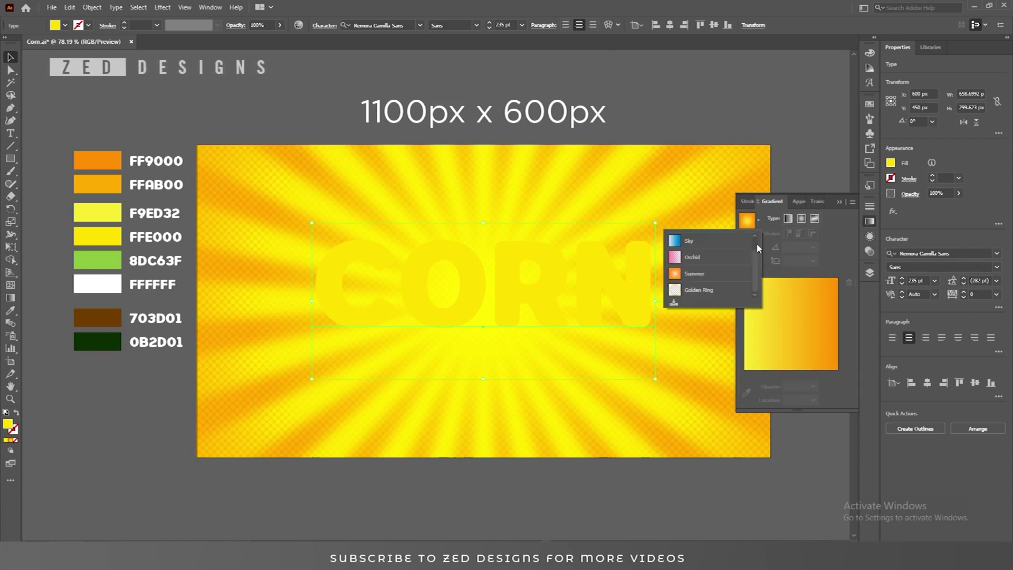
# Give the top fill a -90° white-to-black gradient, recolouring the black stop F9ED32.
pyautogui.click(745, 258)
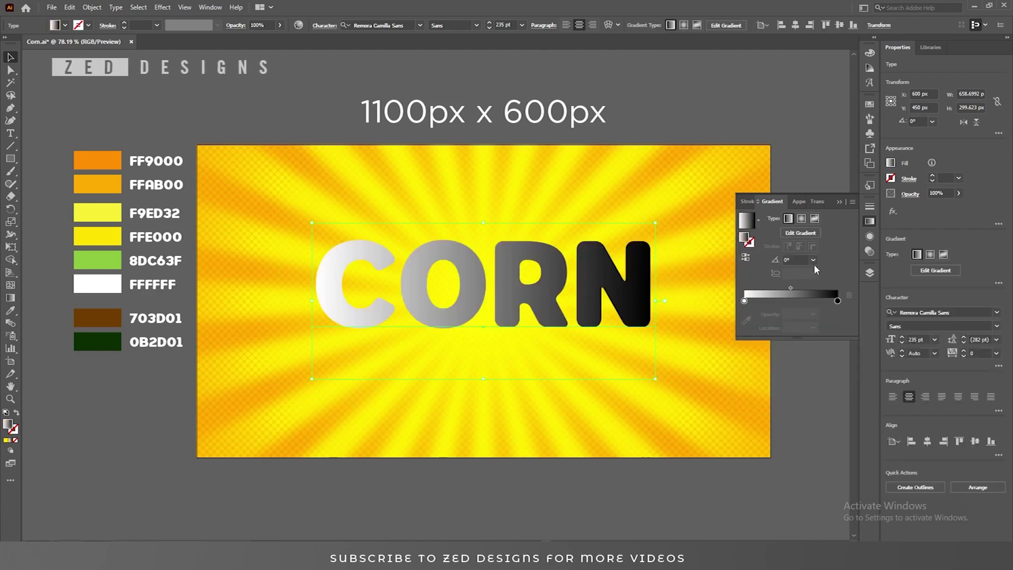
pyautogui.click(813, 260)
pyautogui.click(827, 415)
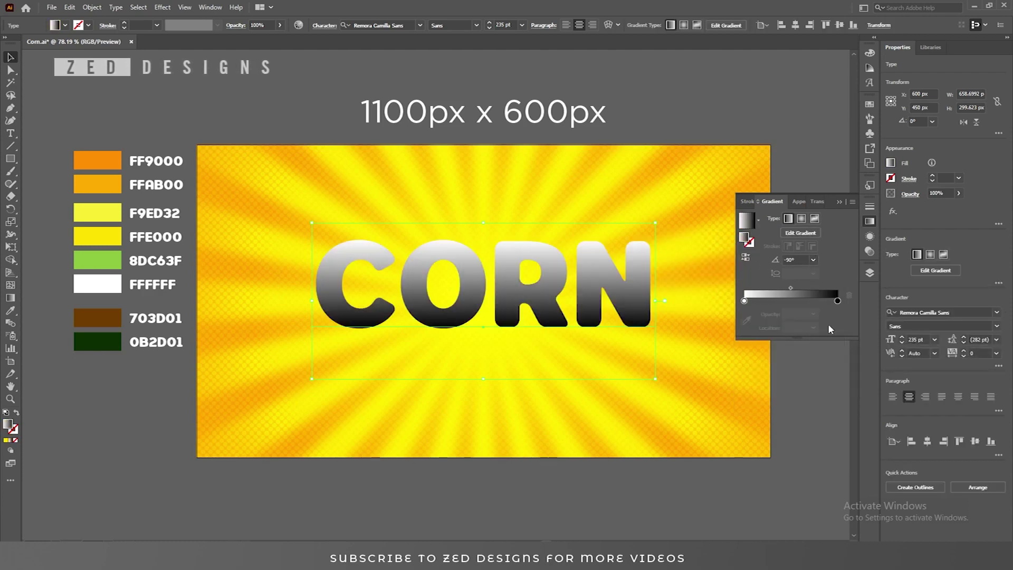
pyautogui.click(838, 301)
pyautogui.click(748, 321)
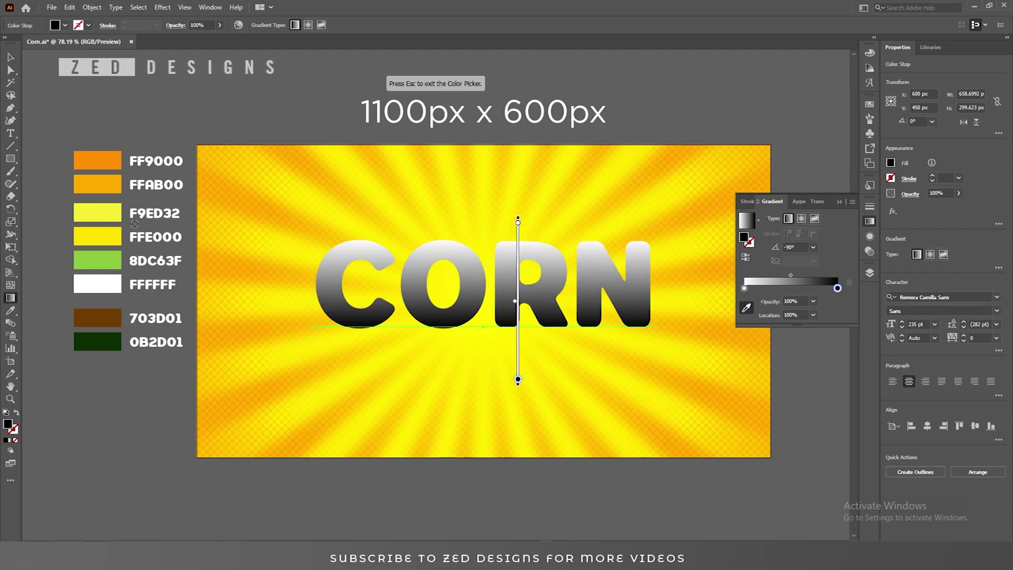
pyautogui.click(109, 219)
pyautogui.press('Escape')
pyautogui.press('v')
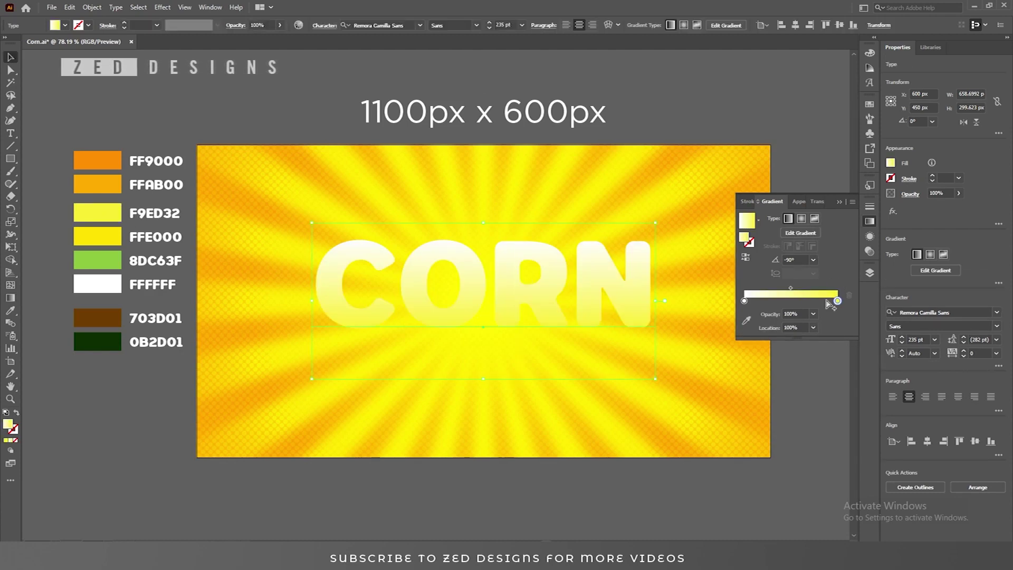
# Move both gradient stops inward and make the yellow stop 50% opaque.
pyautogui.moveTo(837, 301); pyautogui.dragTo(812, 302)
pyautogui.moveTo(744, 301); pyautogui.dragTo(751, 301)
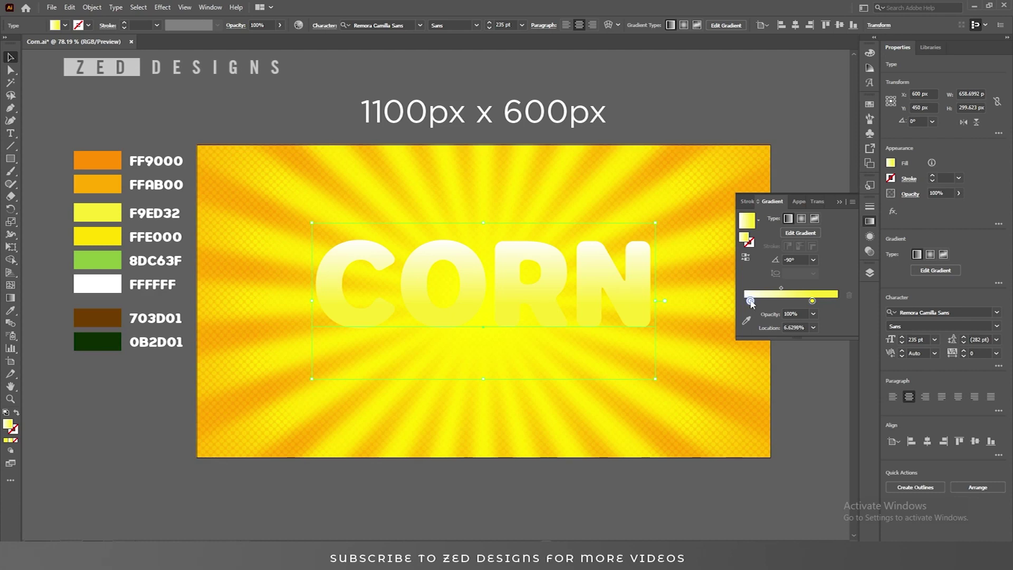
pyautogui.click(814, 313)
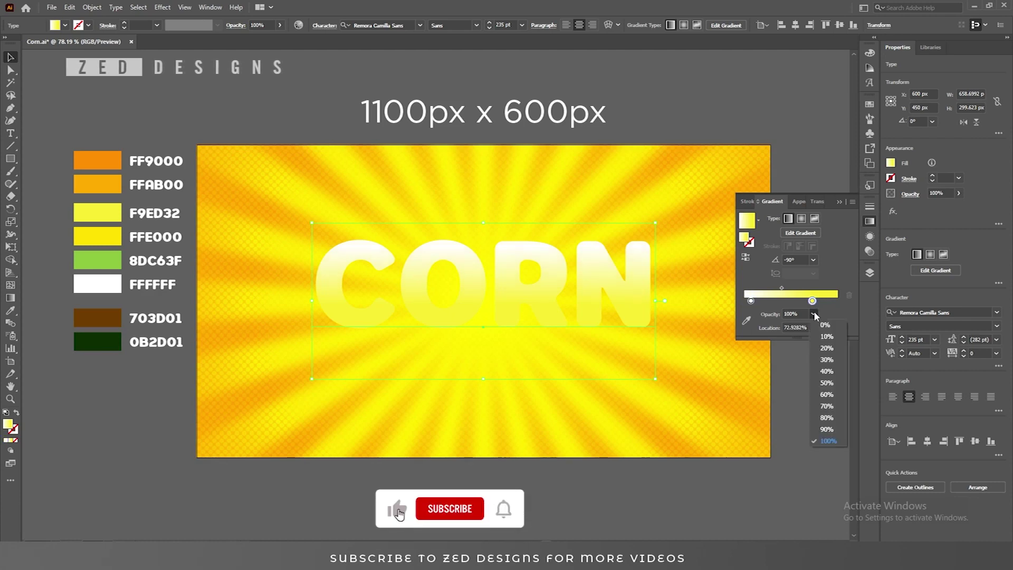
pyautogui.click(827, 382)
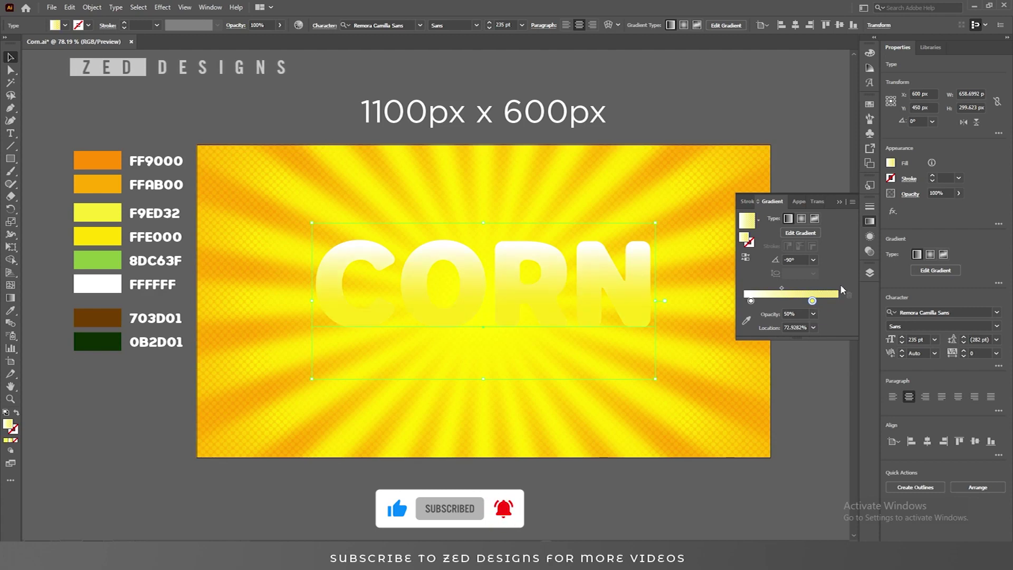
pyautogui.click(871, 237)
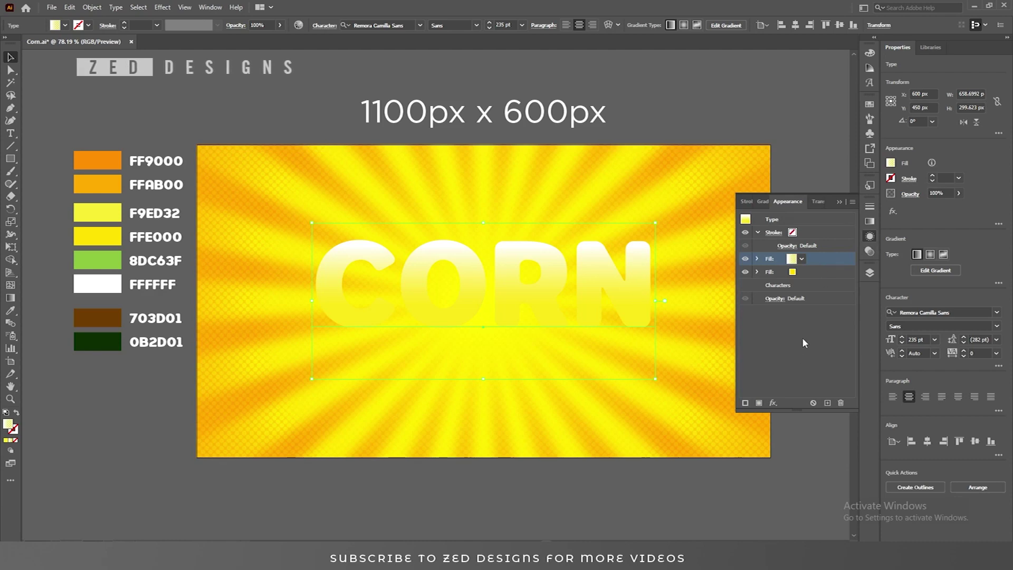
# Inset the gradient fill with a -7 px Offset Path.
pyautogui.click(773, 403)
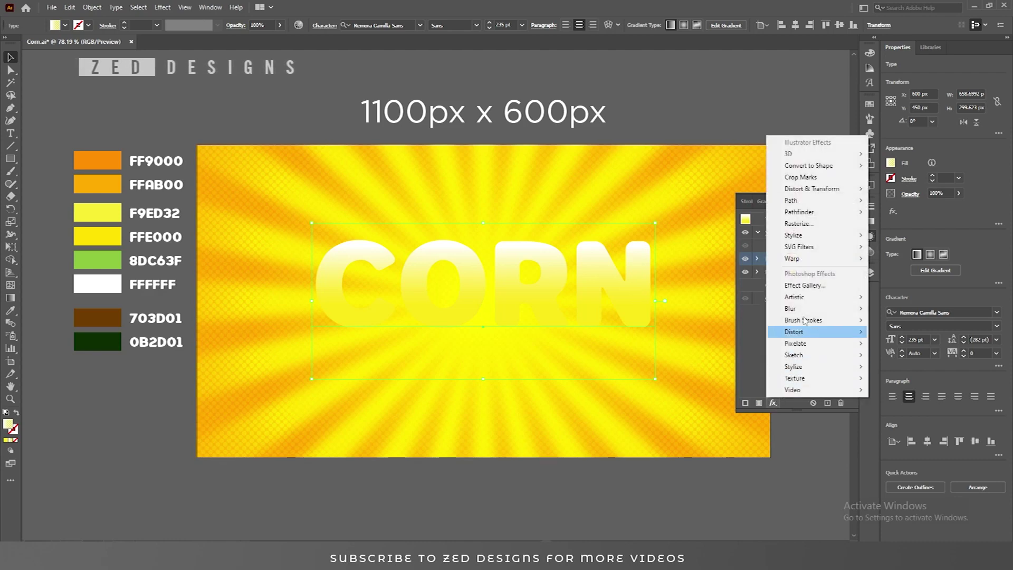
pyautogui.moveTo(844, 201)
pyautogui.click(897, 207)
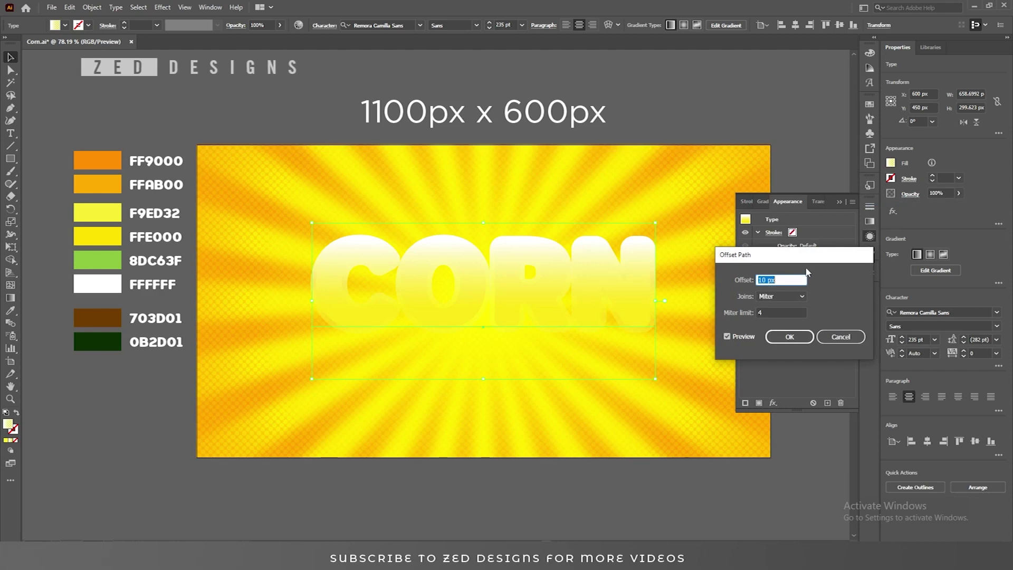
pyautogui.write('-7')
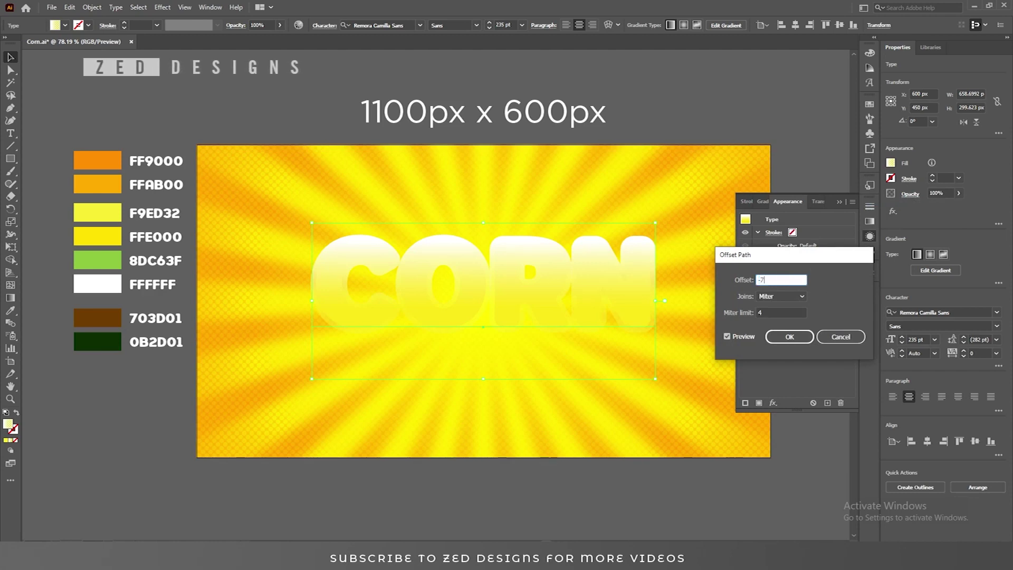
pyautogui.press('Tab')
pyautogui.click(789, 338)
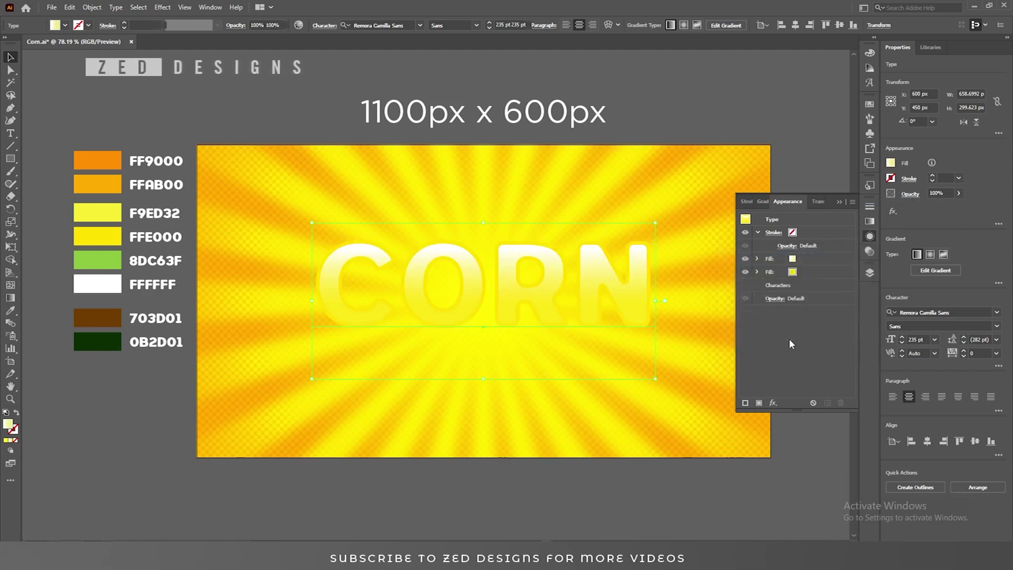
# Soften the gradient fill with a 3-pixel Gaussian Blur.
pyautogui.click(812, 260)
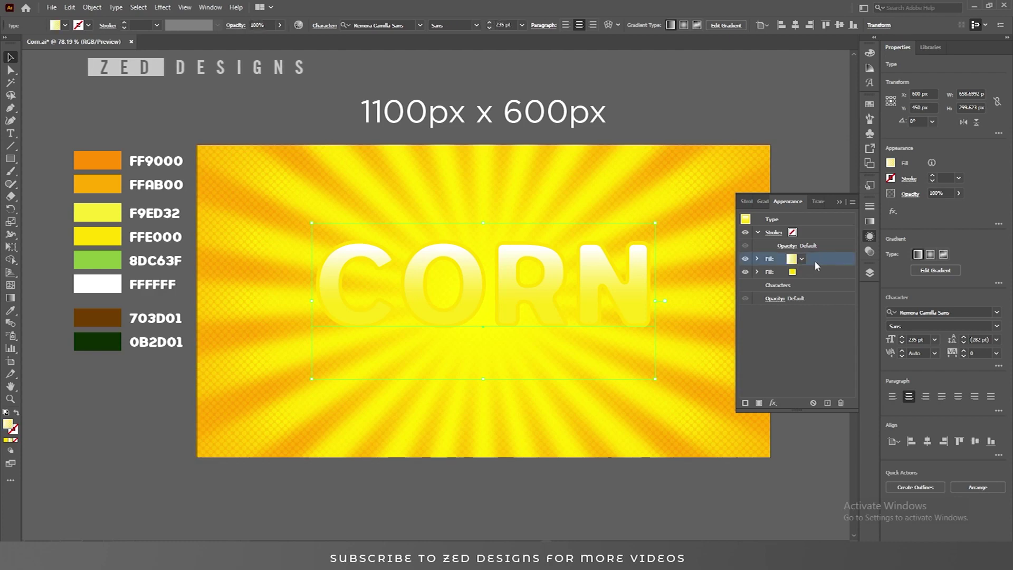
pyautogui.click(775, 405)
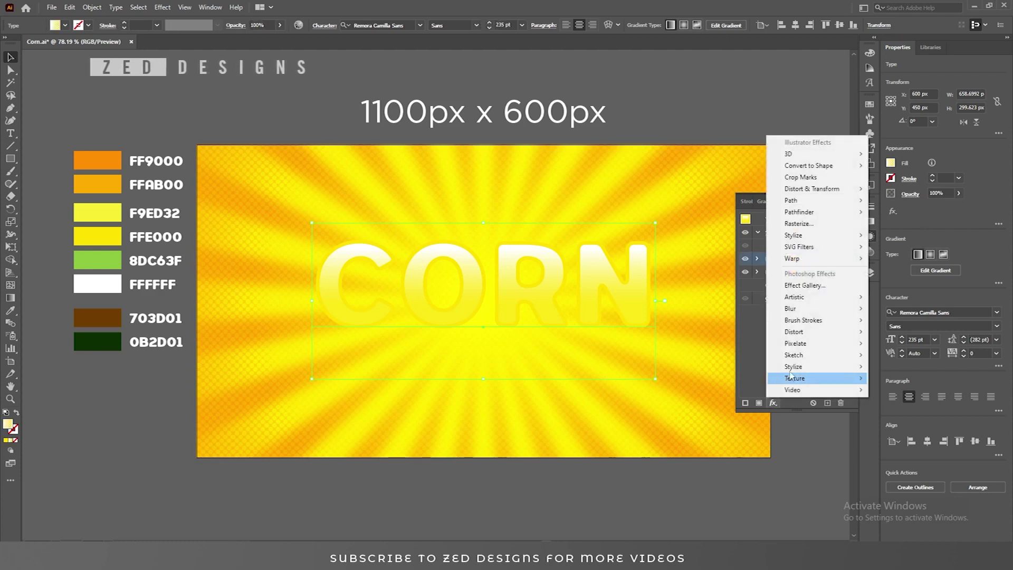
pyautogui.moveTo(805, 312)
pyautogui.click(887, 309)
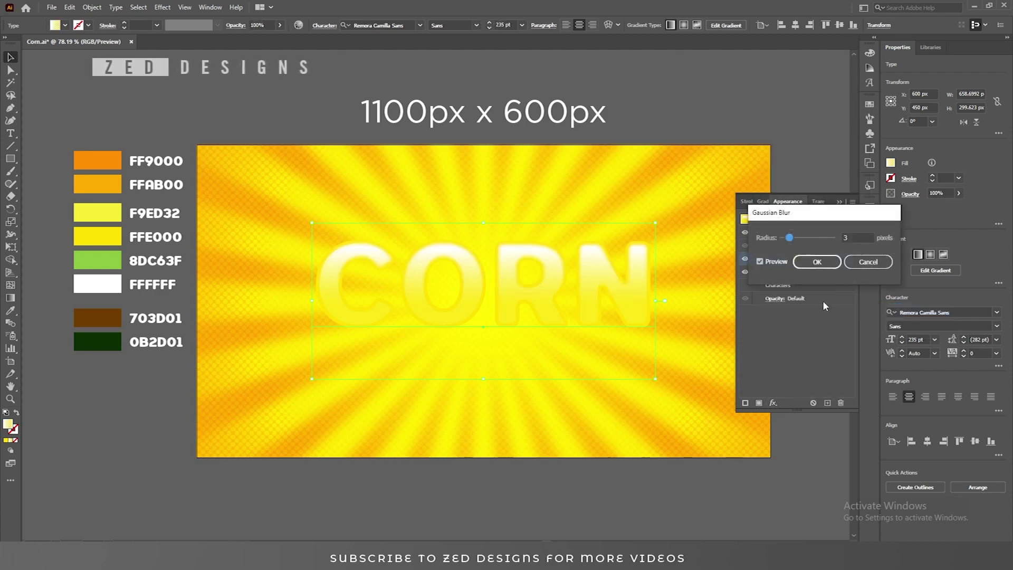
pyautogui.click(862, 235)
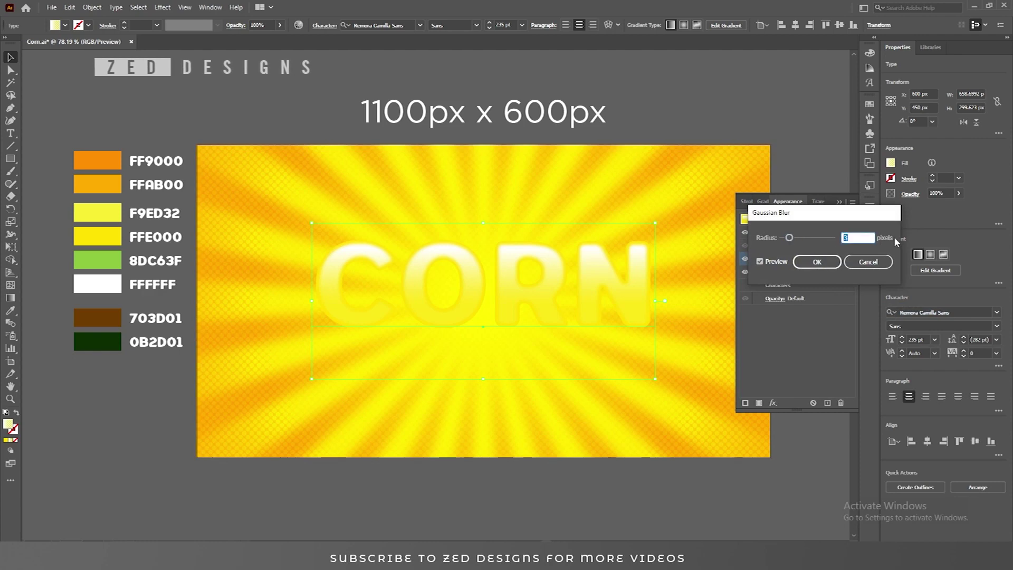
pyautogui.click(816, 262)
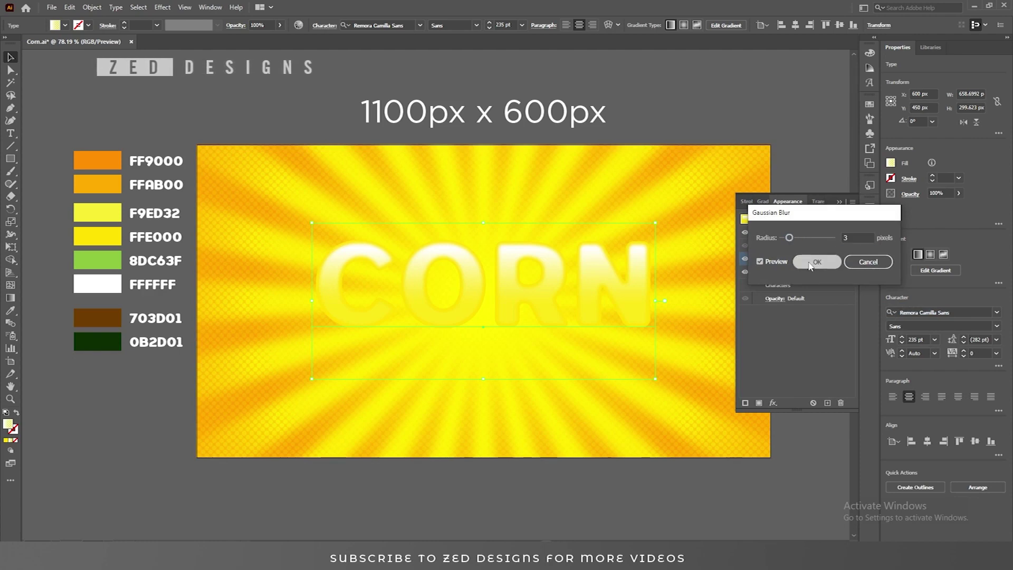
pyautogui.click(813, 272)
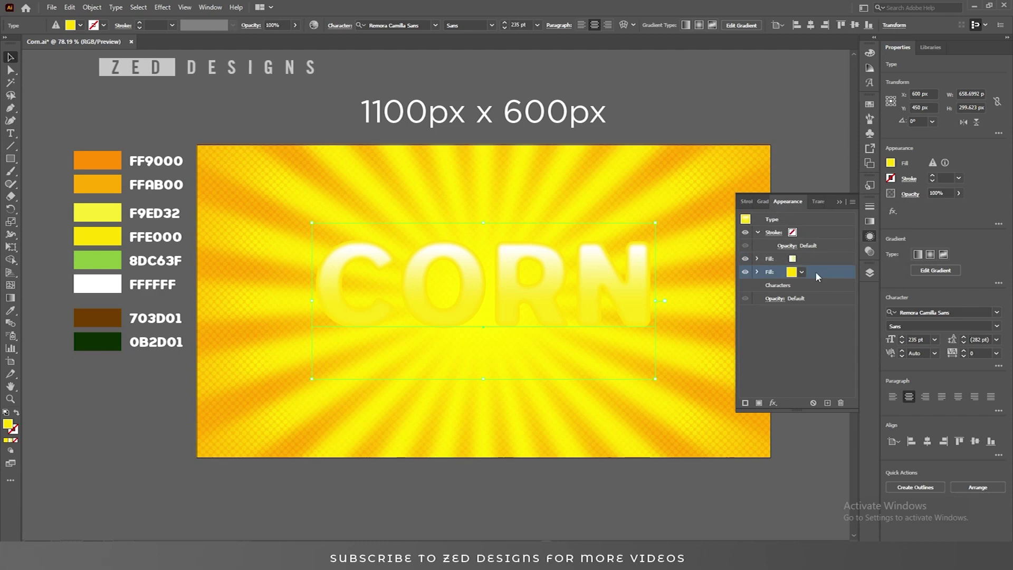
# Duplicate the yellow fill, move it to the top, and fill it with the black dot pattern.
pyautogui.click(829, 405)
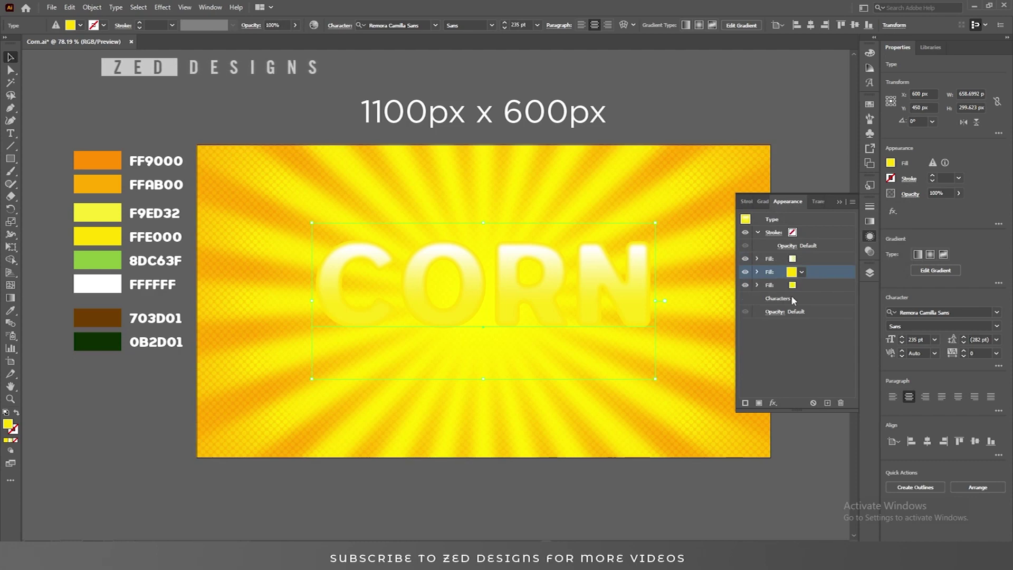
pyautogui.click(813, 285)
pyautogui.moveTo(812, 285); pyautogui.dragTo(810, 254)
pyautogui.click(806, 258)
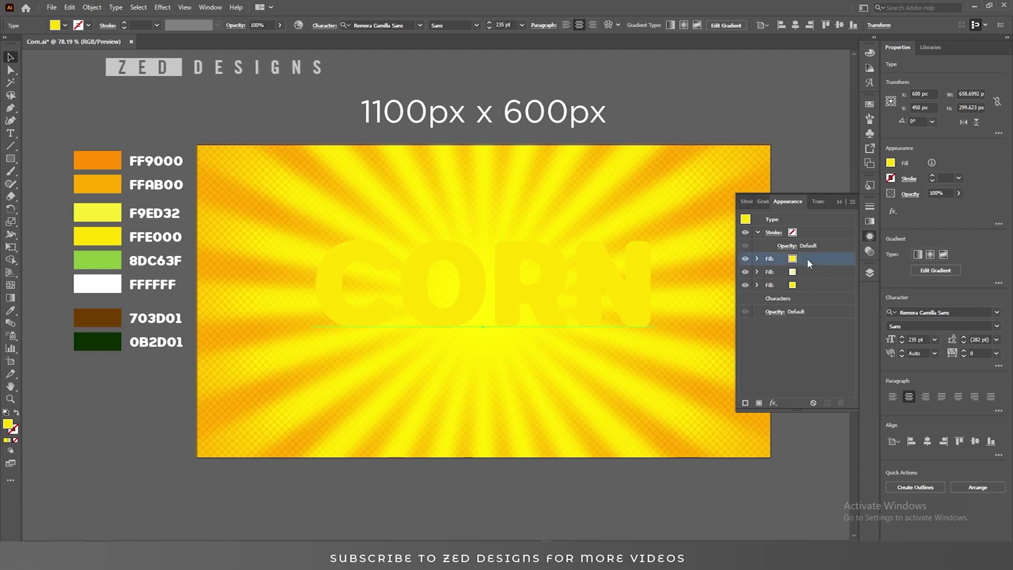
pyautogui.click(802, 259)
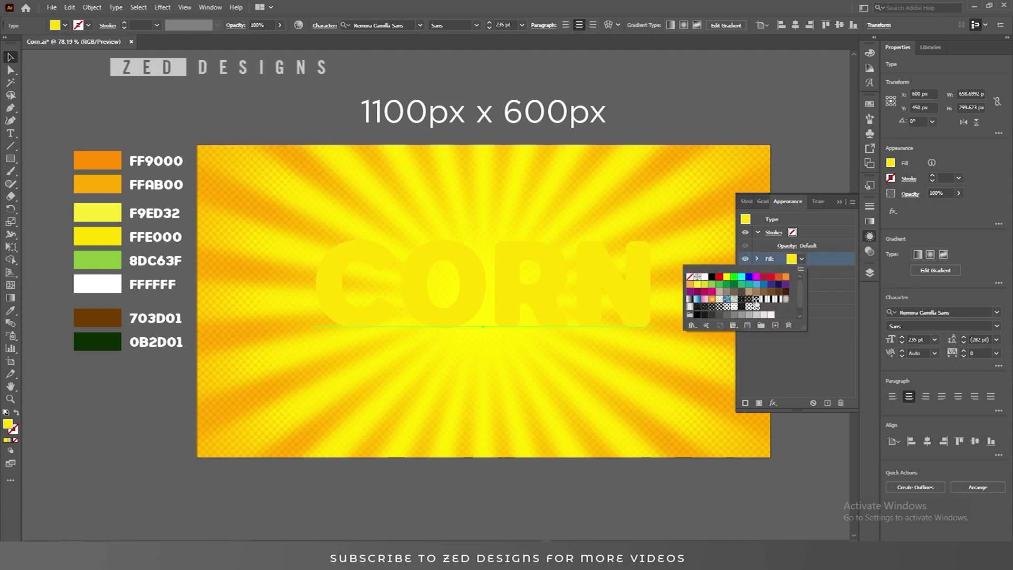
pyautogui.click(756, 300)
pyautogui.click(823, 260)
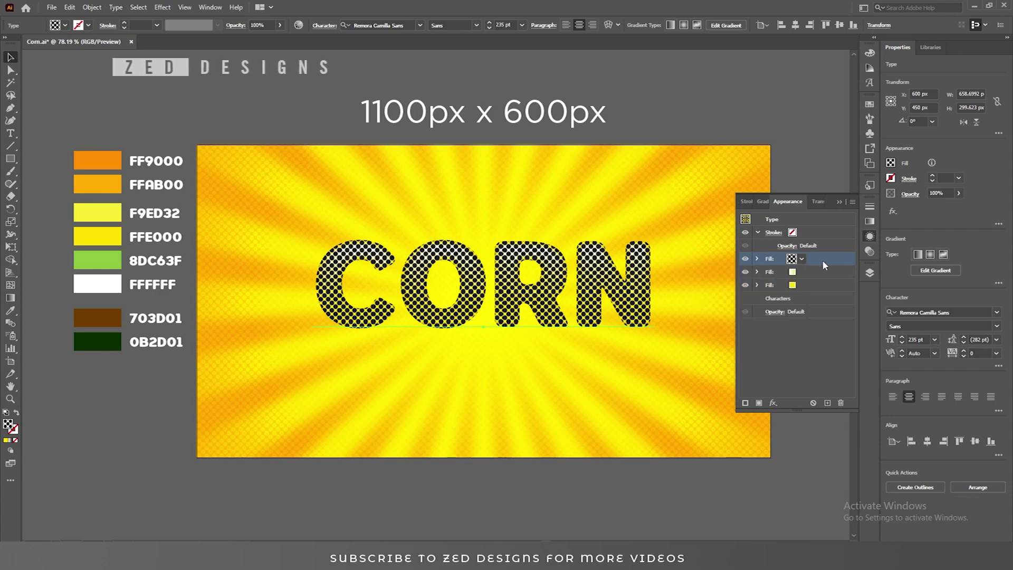
# Set the dot-pattern fill's blend mode to Color Dodge.
pyautogui.click(758, 259)
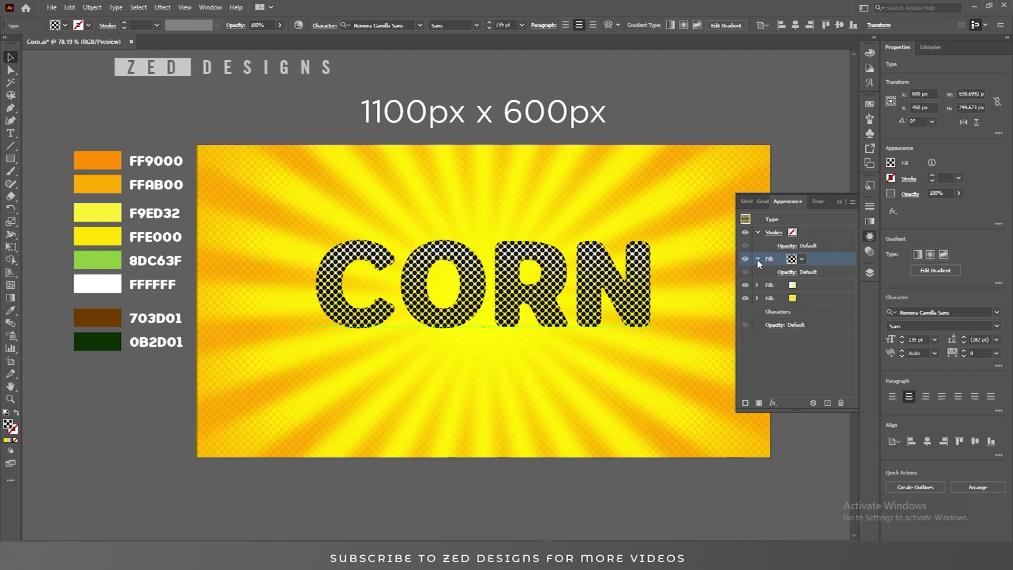
pyautogui.click(787, 274)
pyautogui.click(787, 273)
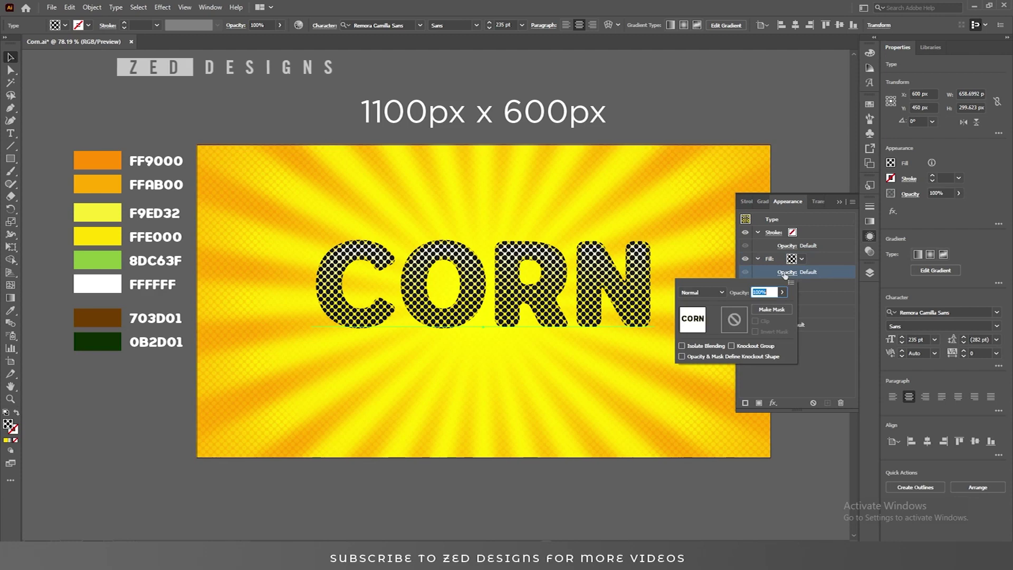
pyautogui.click(702, 292)
pyautogui.click(707, 379)
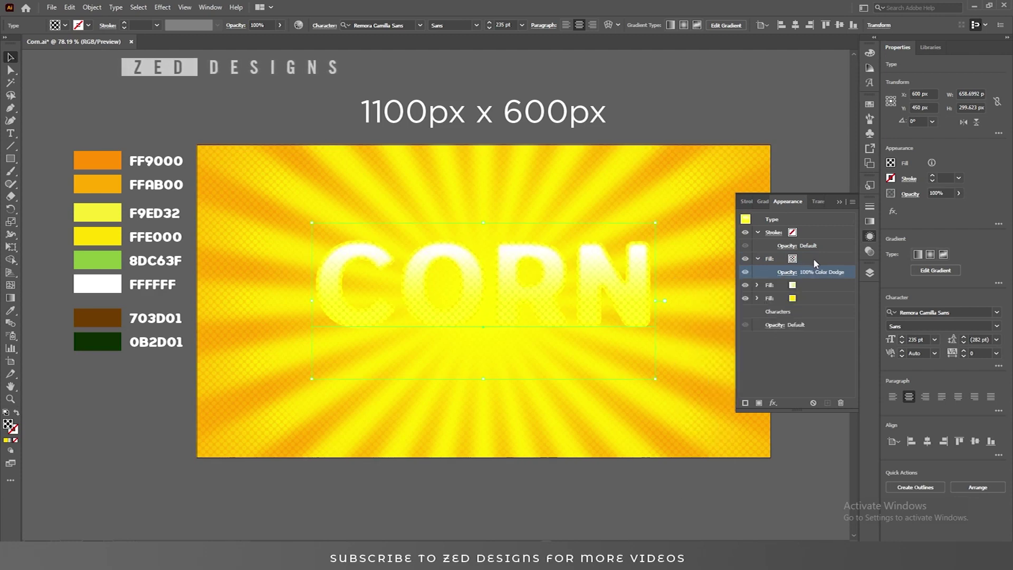
# Set the dot-pattern fill's opacity to 50% and collapse its row.
pyautogui.click(791, 275)
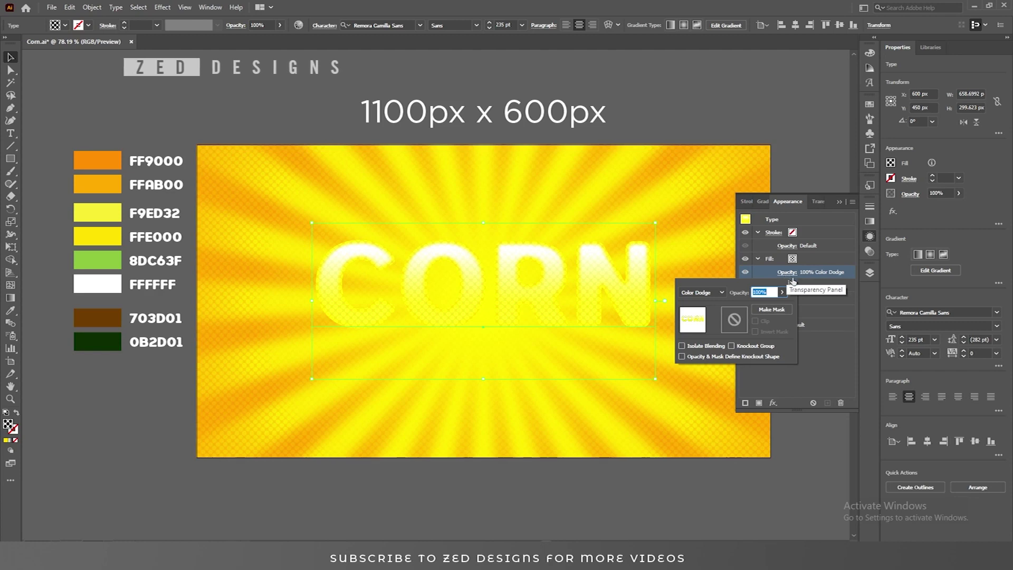
pyautogui.write('50')
pyautogui.press('Tab')
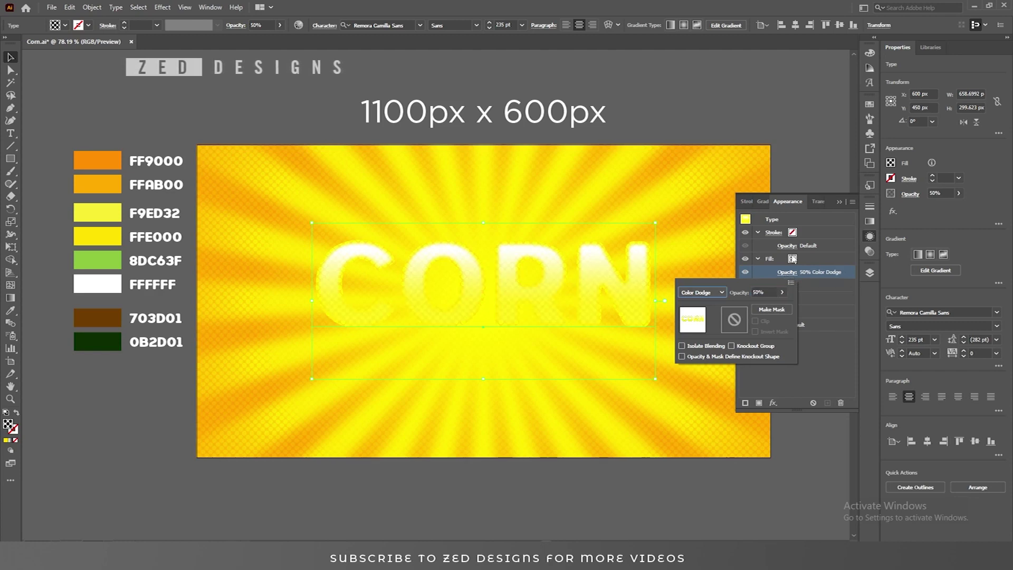
pyautogui.click(813, 259)
pyautogui.click(758, 259)
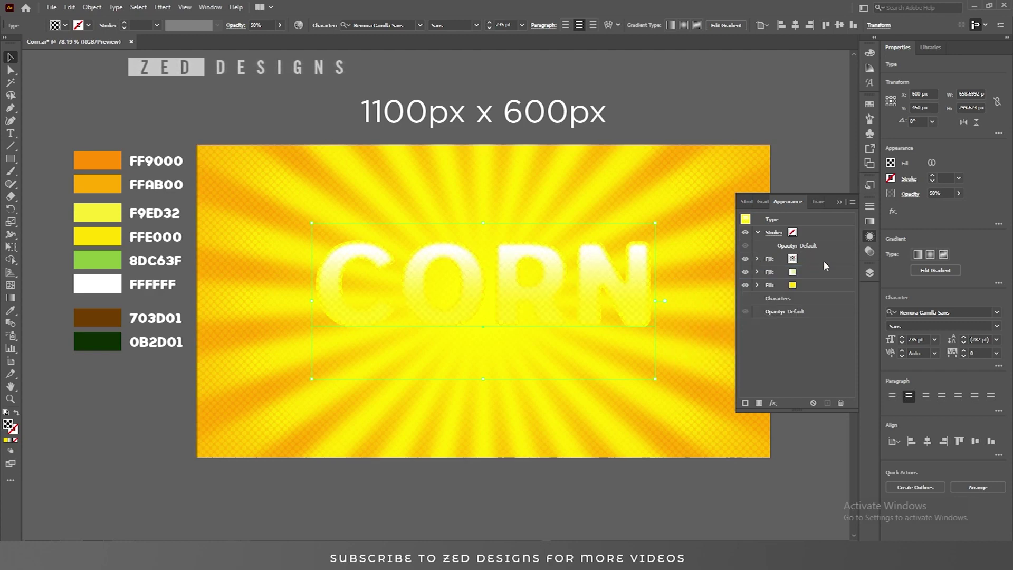
pyautogui.click(825, 259)
pyautogui.click(819, 285)
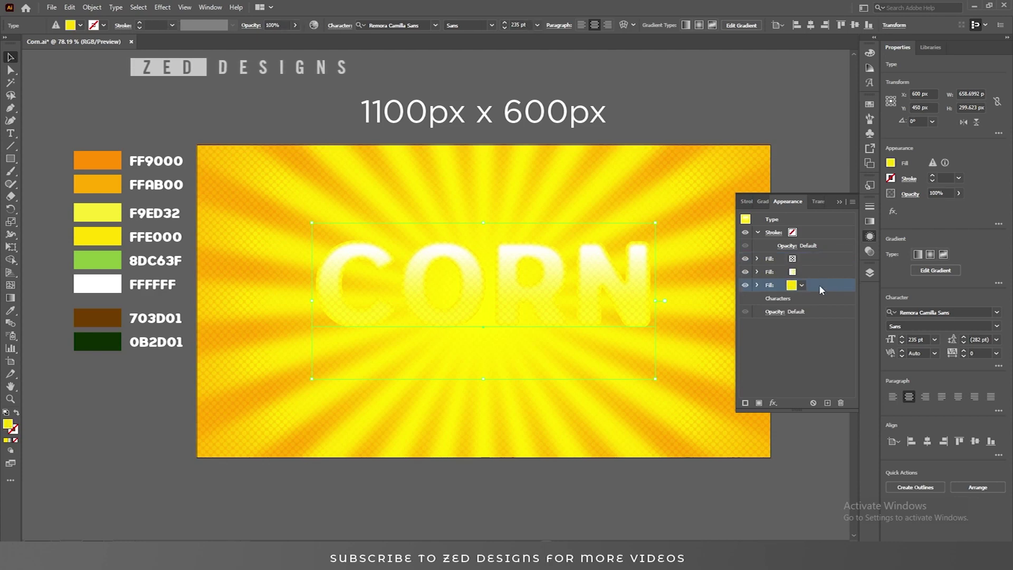
# Duplicate the yellow fill and colour the lower copy 8DC63F green.
pyautogui.click(828, 403)
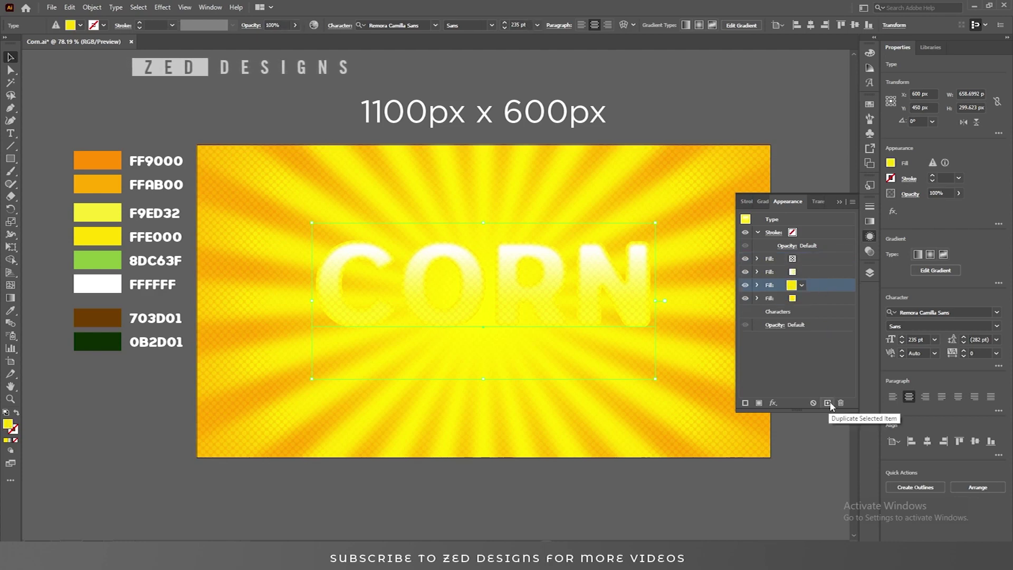
pyautogui.click(813, 299)
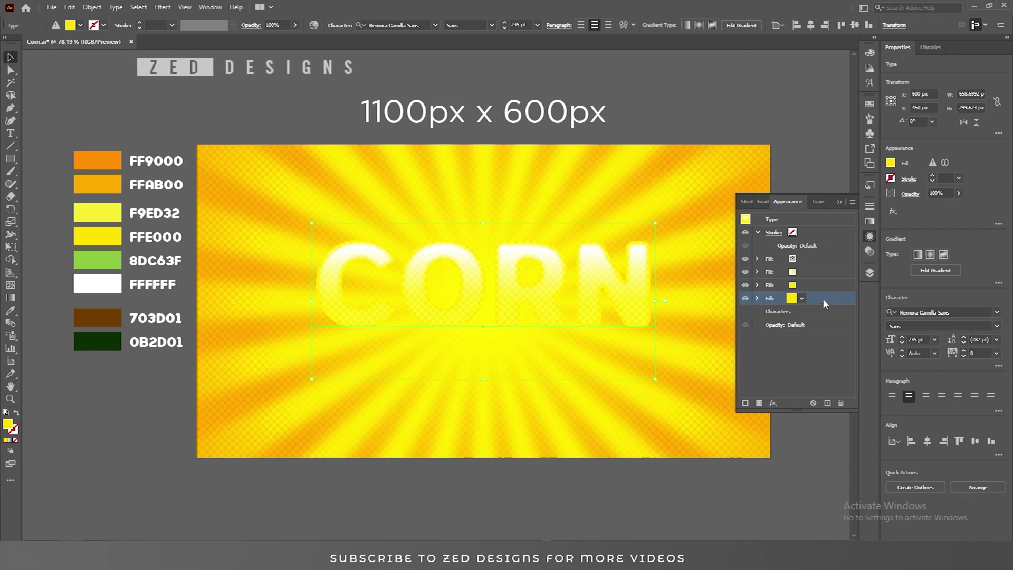
pyautogui.click(10, 311)
pyautogui.click(97, 264)
pyautogui.press('v')
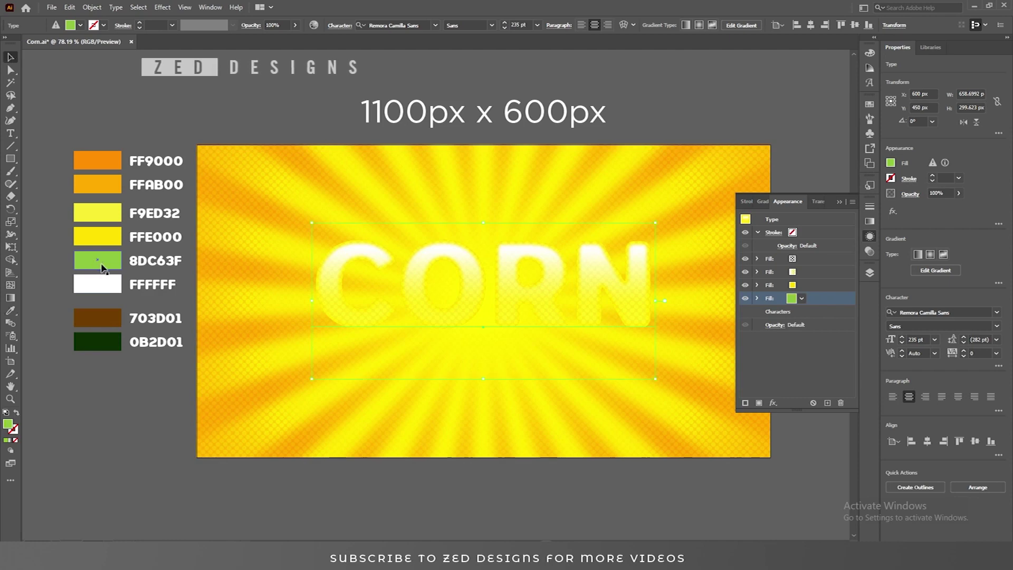
# Offset the green fill outward by 13 px with Offset Path.
pyautogui.click(773, 403)
pyautogui.moveTo(845, 200)
pyautogui.click(900, 200)
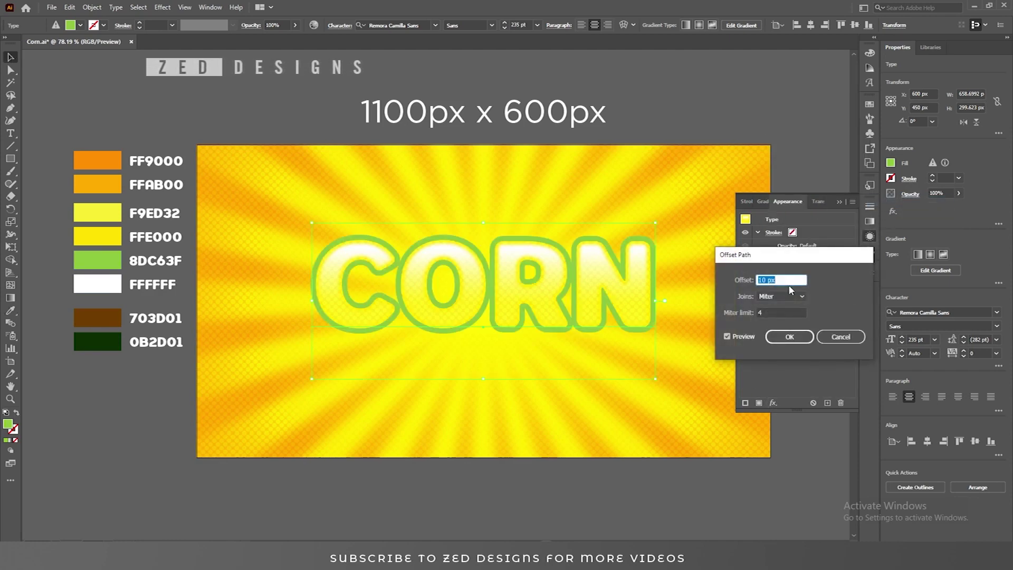
pyautogui.write('13')
pyautogui.press('Tab')
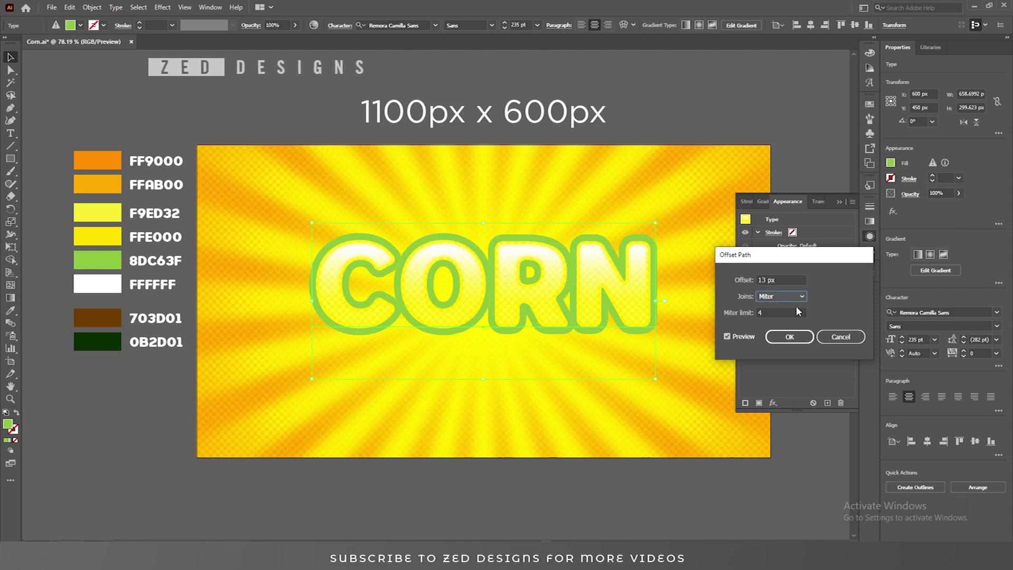
pyautogui.click(791, 336)
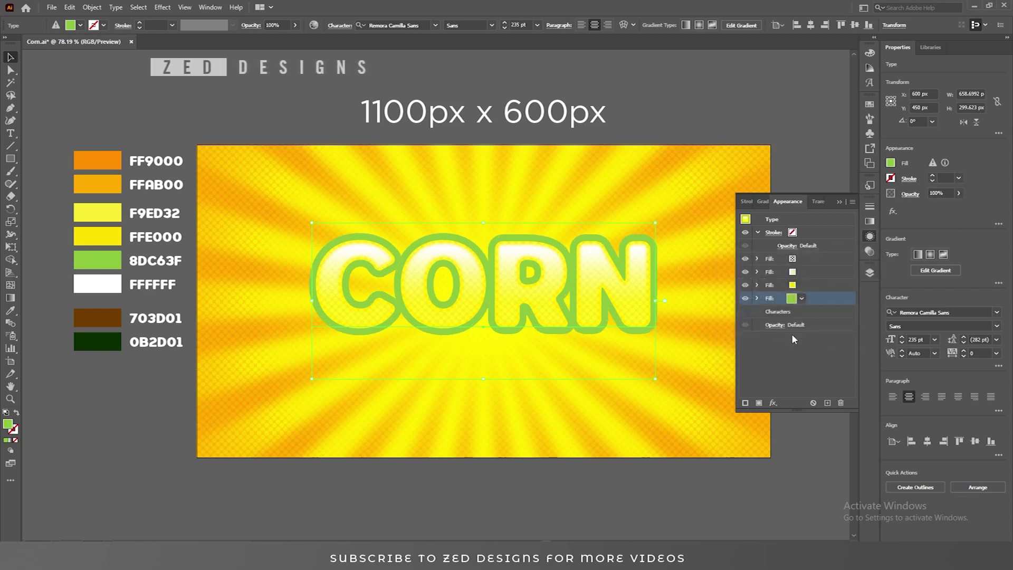
pyautogui.click(805, 288)
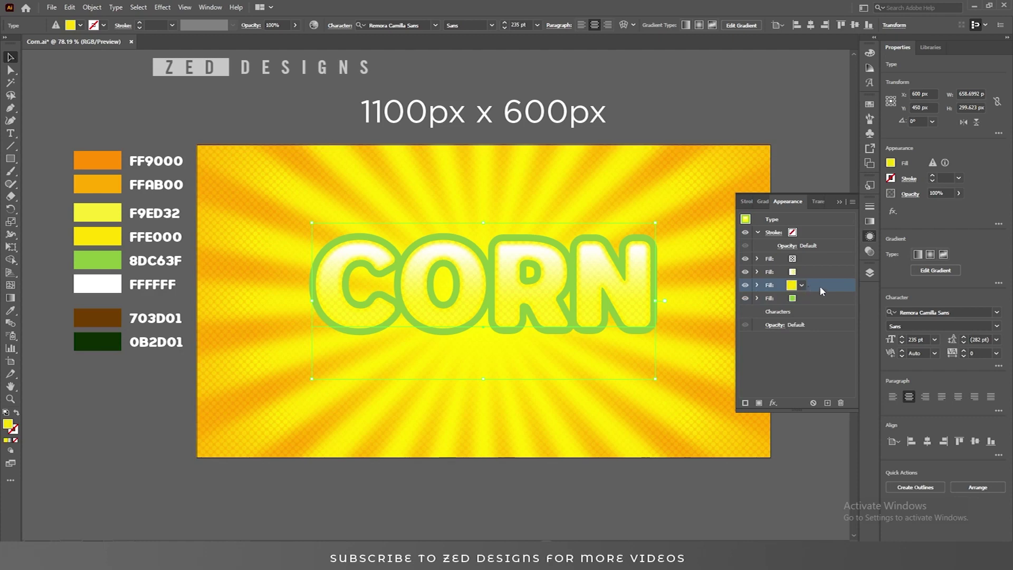
# Duplicate the yellow fill again and colour the lower copy 703D01 brown.
pyautogui.click(829, 404)
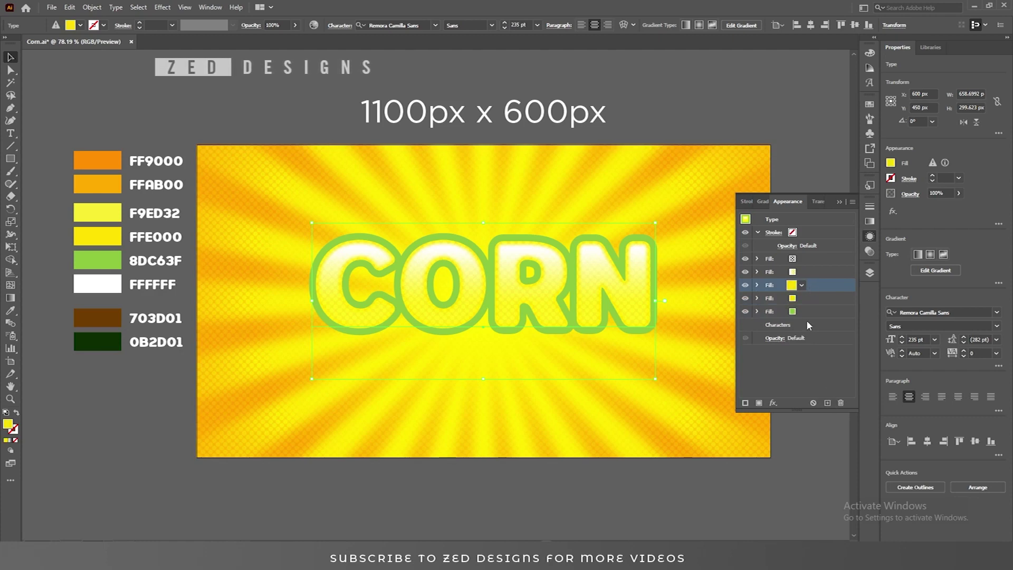
pyautogui.click(818, 299)
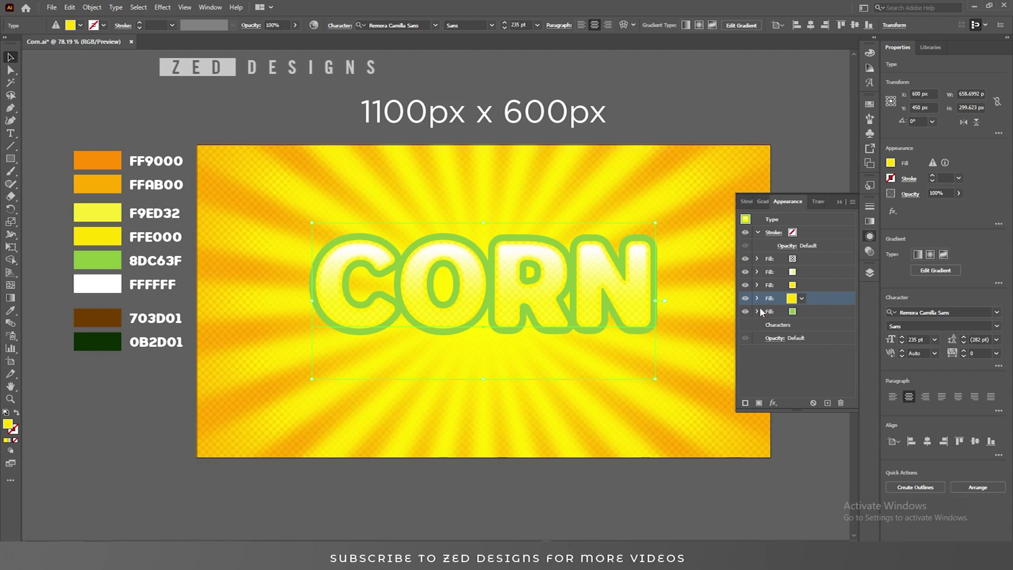
pyautogui.click(10, 311)
pyautogui.click(87, 320)
pyautogui.press('v')
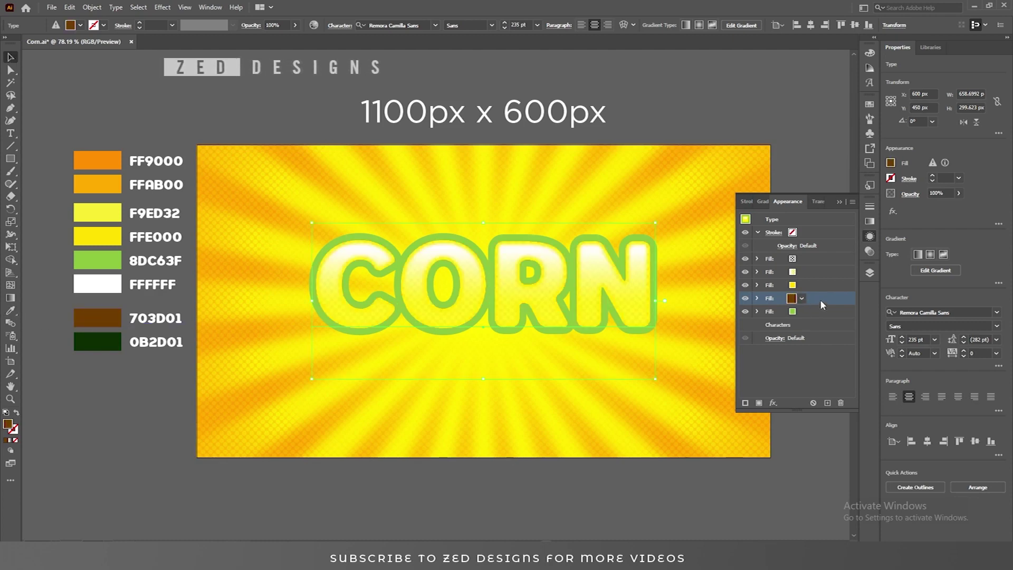
# Inset the brown fill with a -2 px Offset Path.
pyautogui.click(774, 402)
pyautogui.moveTo(823, 205)
pyautogui.click(897, 200)
pyautogui.write('-')
pyautogui.press('Tab')
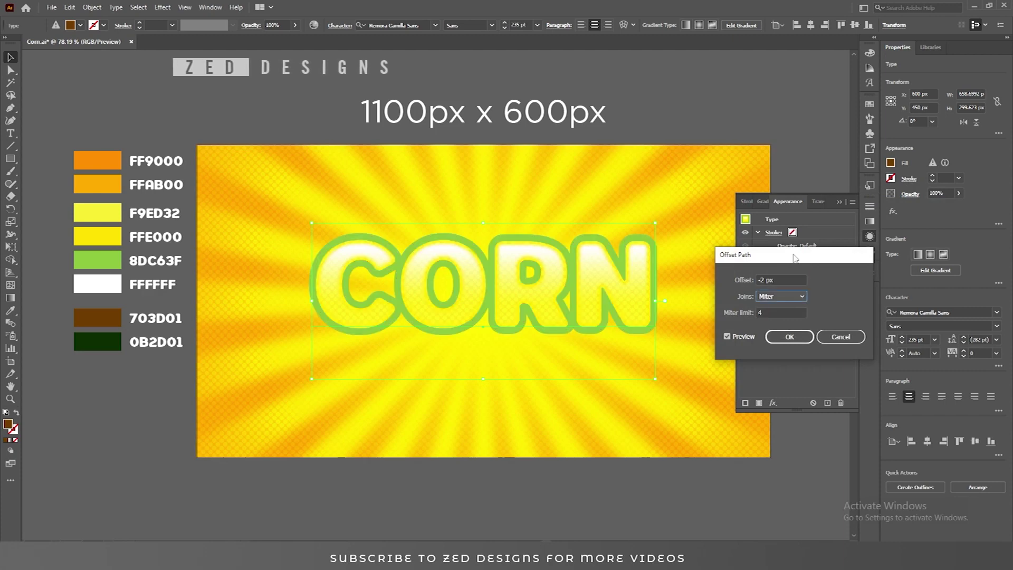
pyautogui.click(788, 338)
pyautogui.click(805, 299)
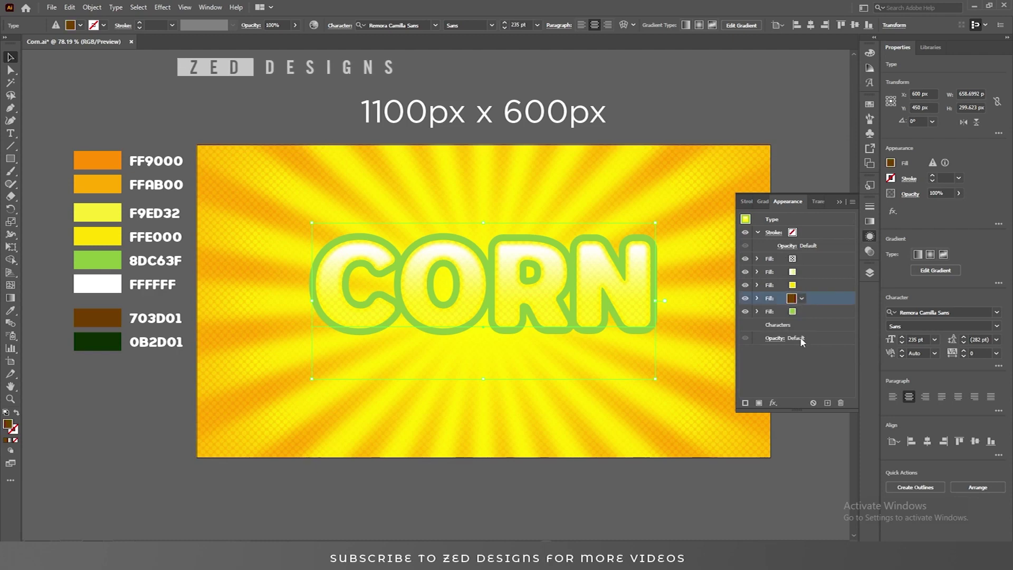
pyautogui.click(775, 403)
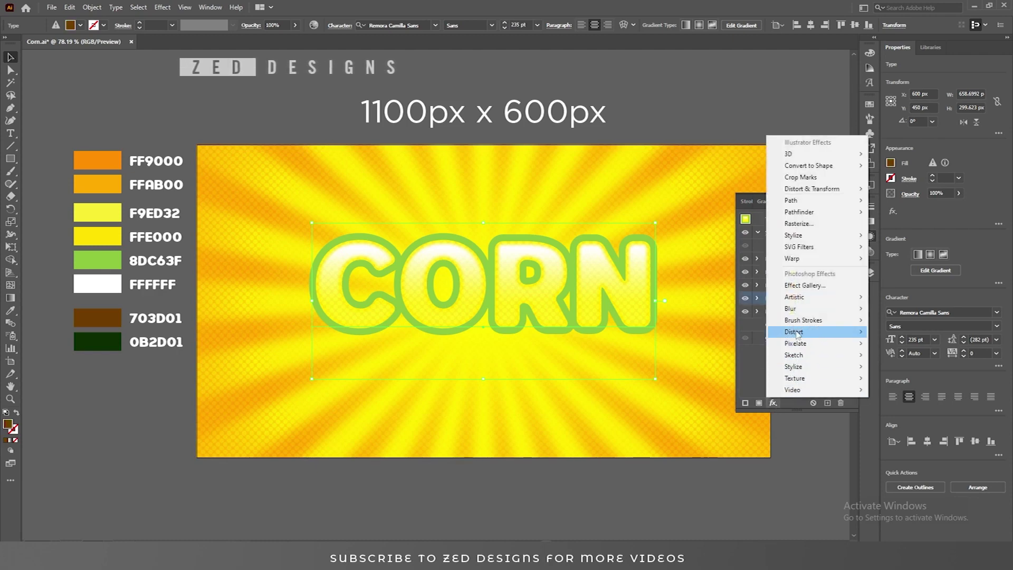
# Soften the brown fill with a 3-pixel Gaussian Blur.
pyautogui.moveTo(798, 311)
pyautogui.click(892, 309)
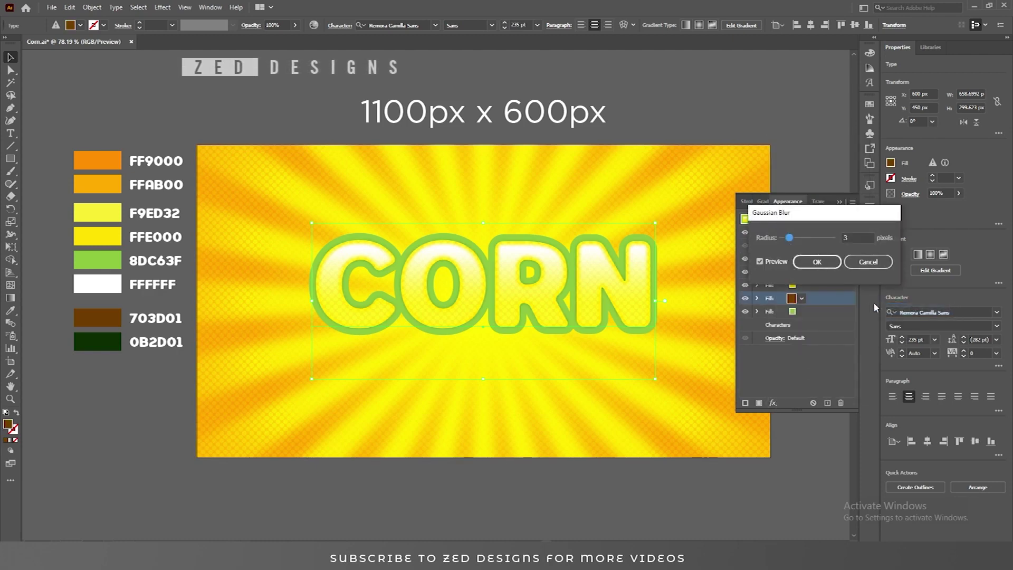
pyautogui.doubleClick(856, 238)
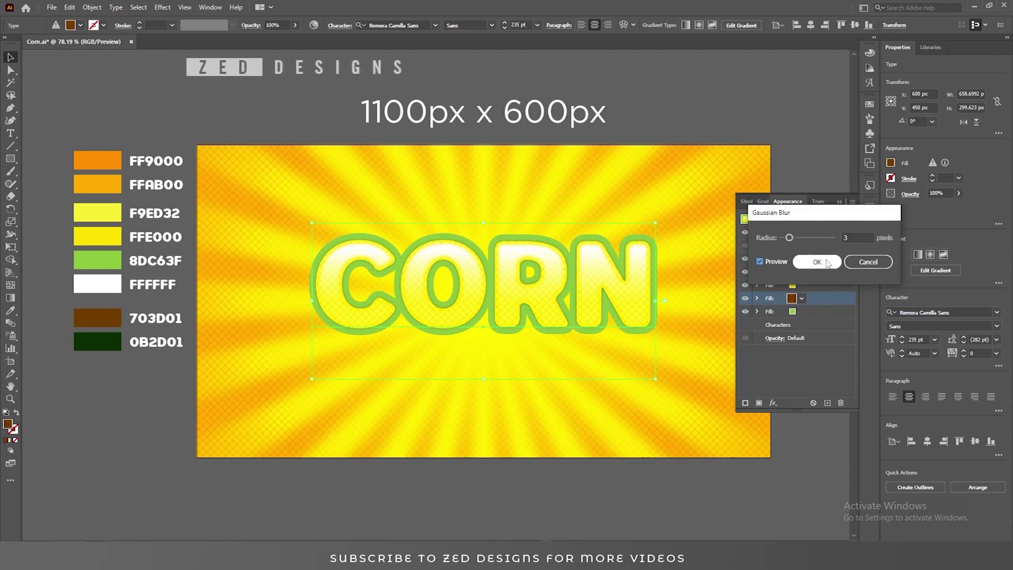
pyautogui.click(818, 262)
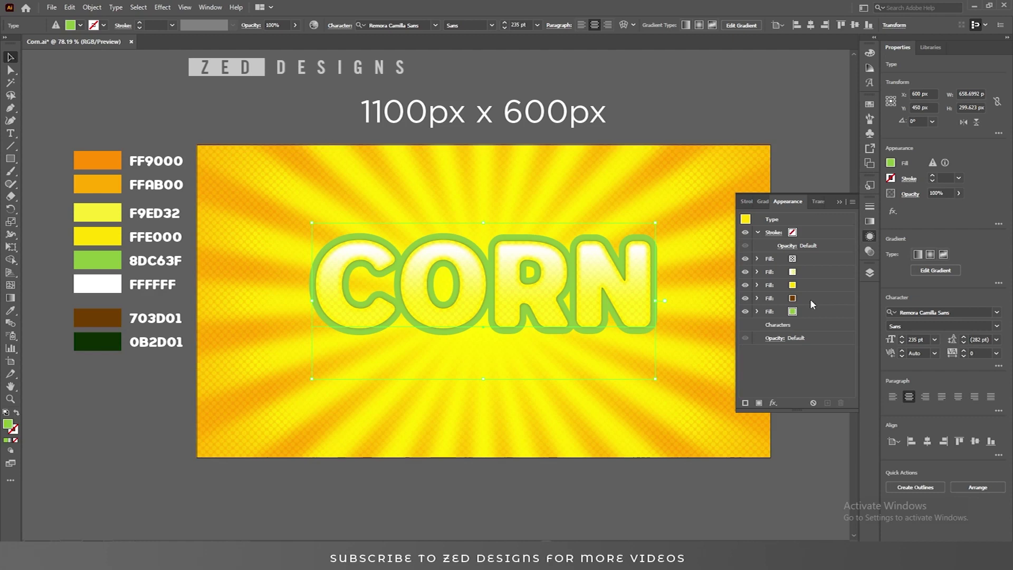
pyautogui.click(809, 299)
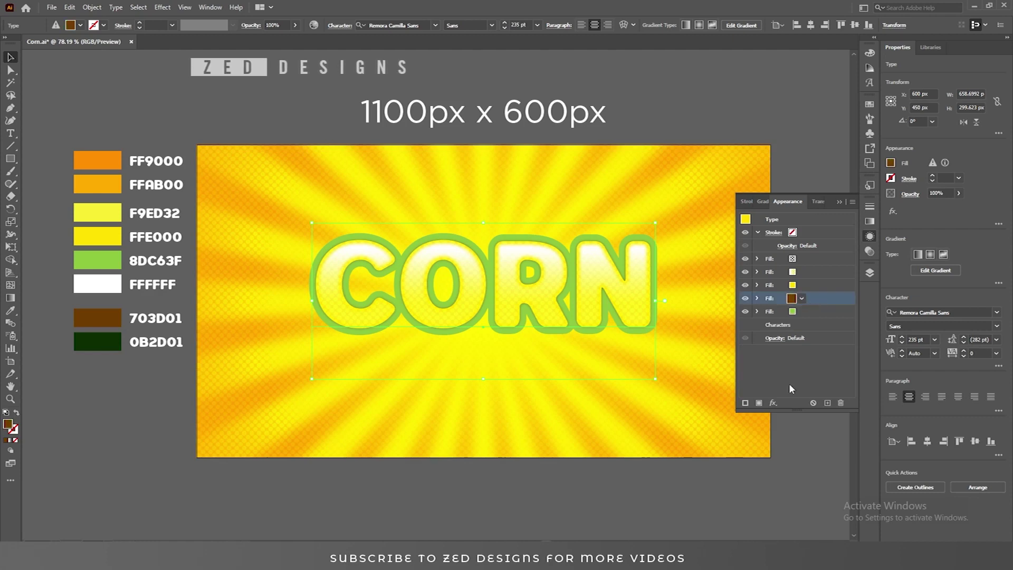
# Shift the brown fill 3 px vertically with a Transform effect.
pyautogui.click(774, 403)
pyautogui.moveTo(872, 192)
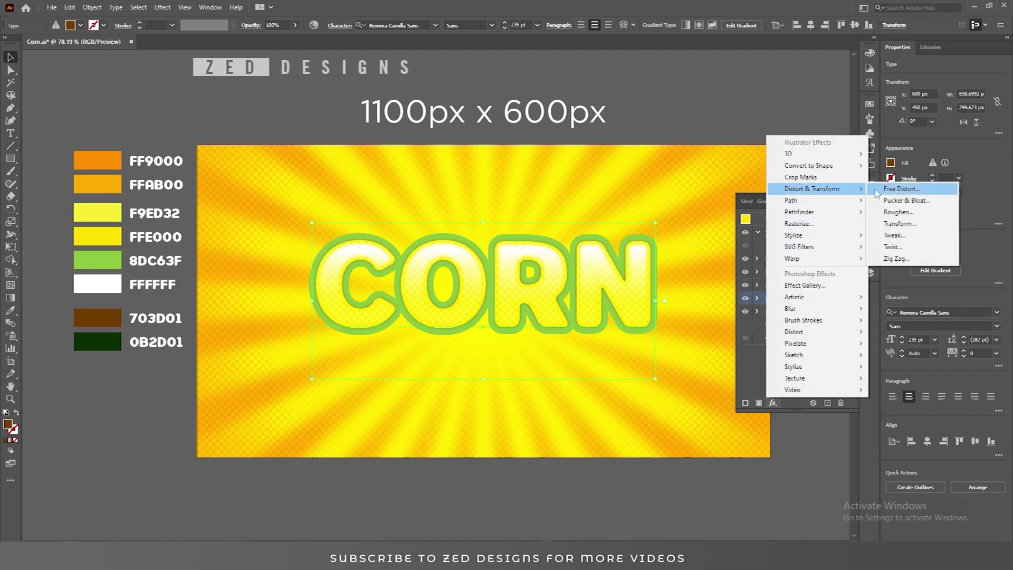
pyautogui.click(890, 225)
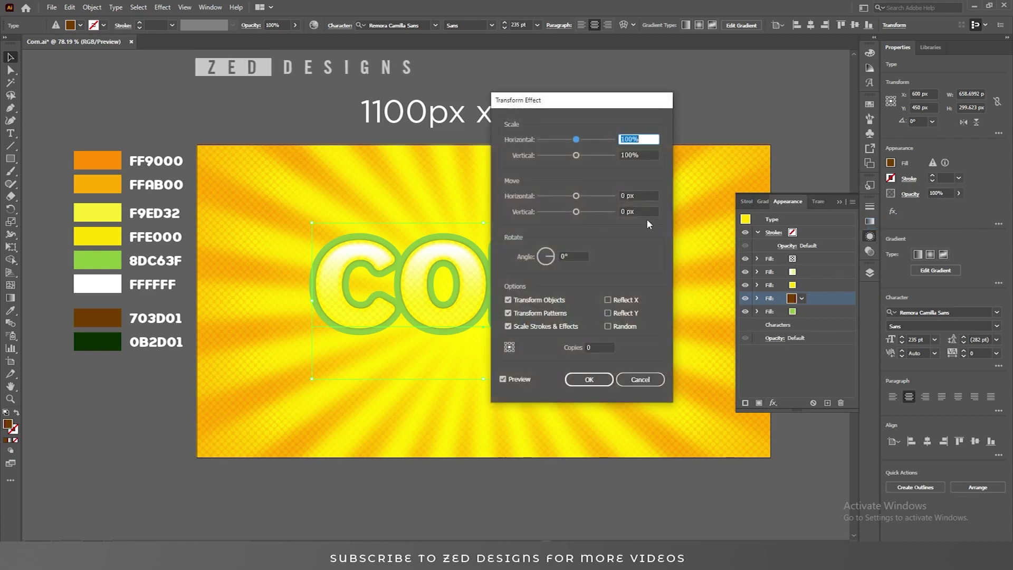
pyautogui.click(633, 211)
pyautogui.write('3')
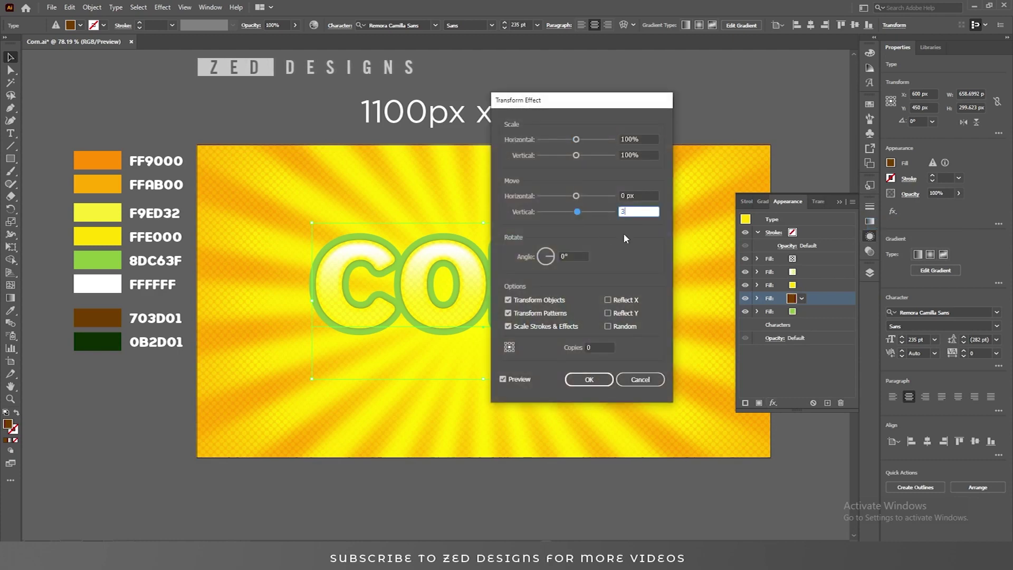
pyautogui.press('Tab')
pyautogui.click(588, 380)
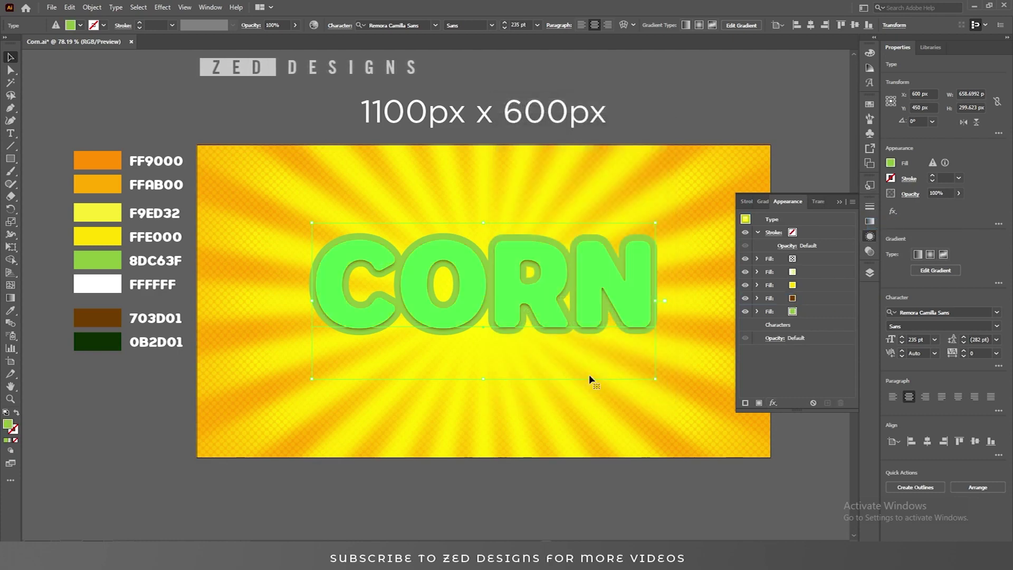
pyautogui.click(820, 311)
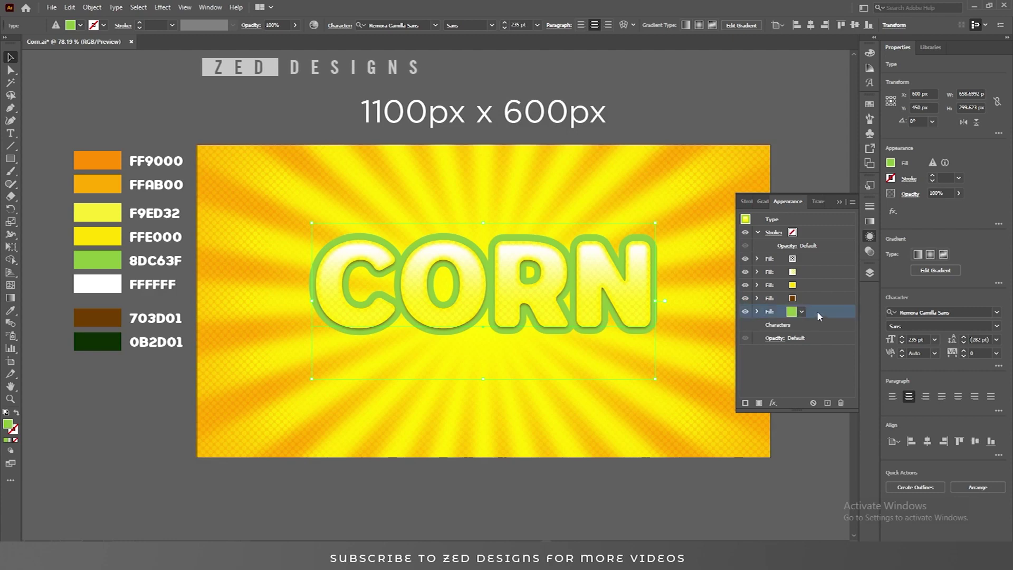
# Add a 3D Extrude & Bevel to the green fill with rotation 7°, 0°, 0° and 100 pt depth.
pyautogui.click(774, 403)
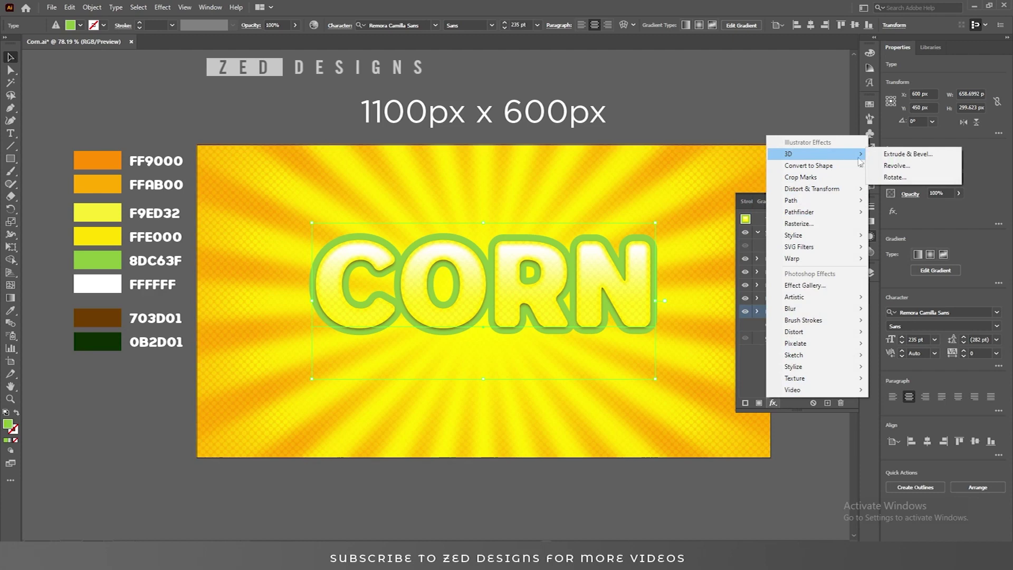
pyautogui.click(890, 160)
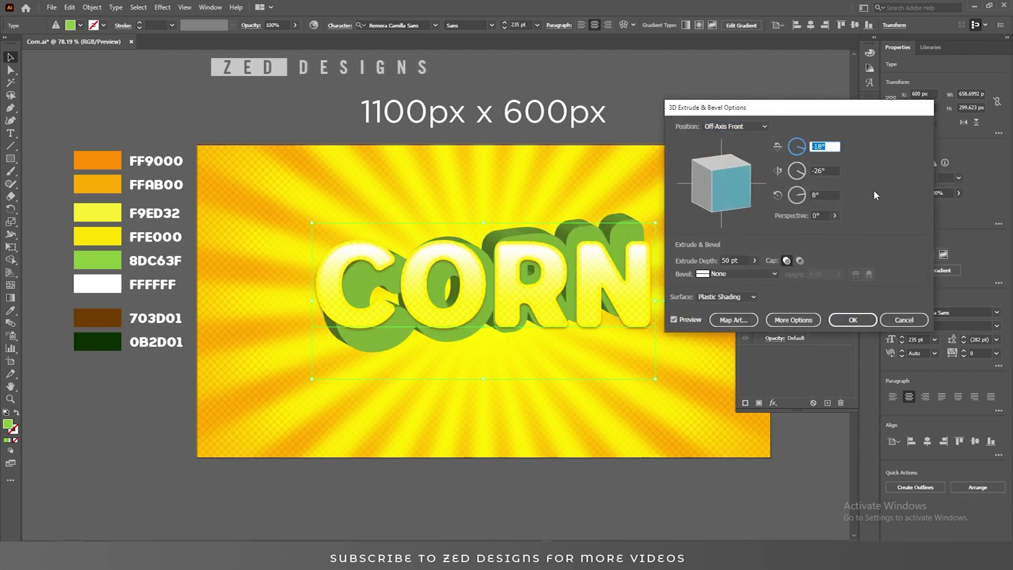
pyautogui.write('7')
pyautogui.press('Tab')
pyautogui.write('0')
pyautogui.press('Tab')
pyautogui.write('0')
pyautogui.press('Tab')
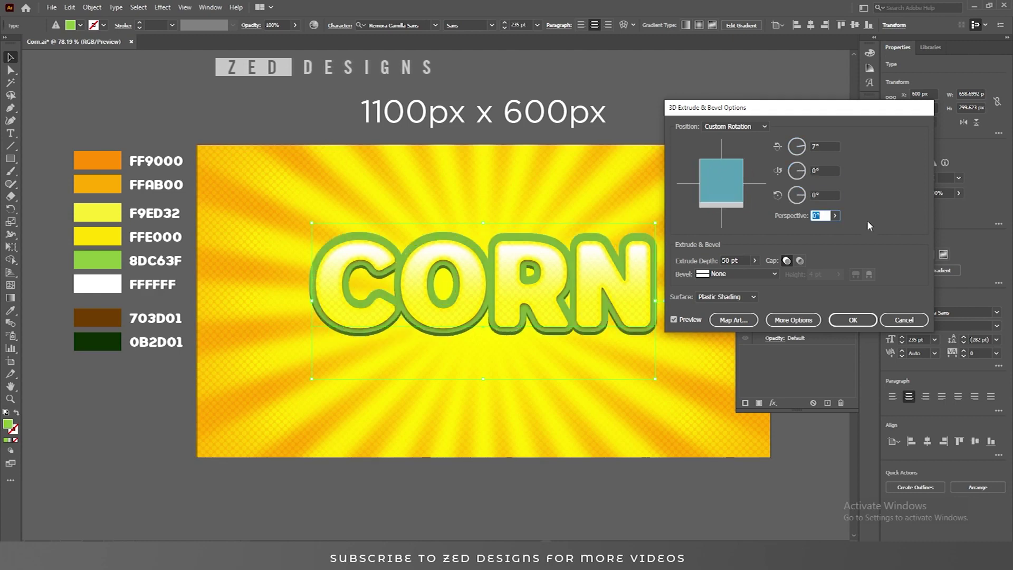
pyautogui.click(724, 261)
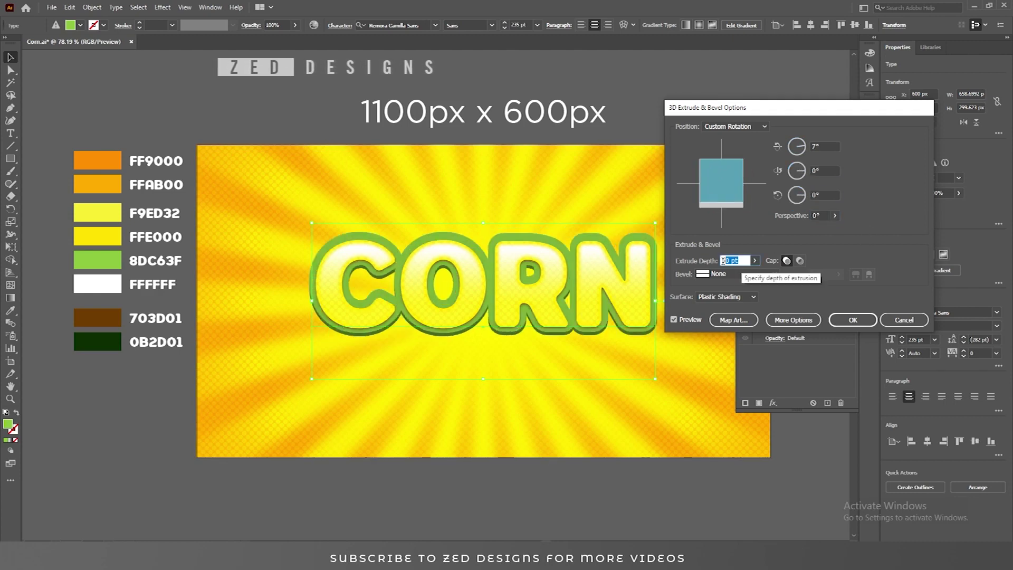
pyautogui.write('10')
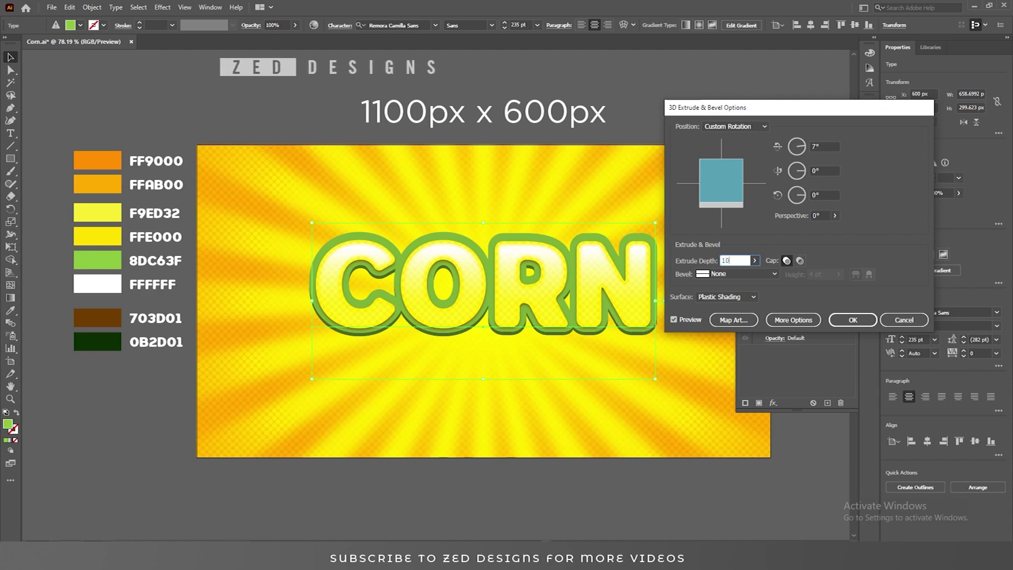
pyautogui.write('0')
pyautogui.press('Tab')
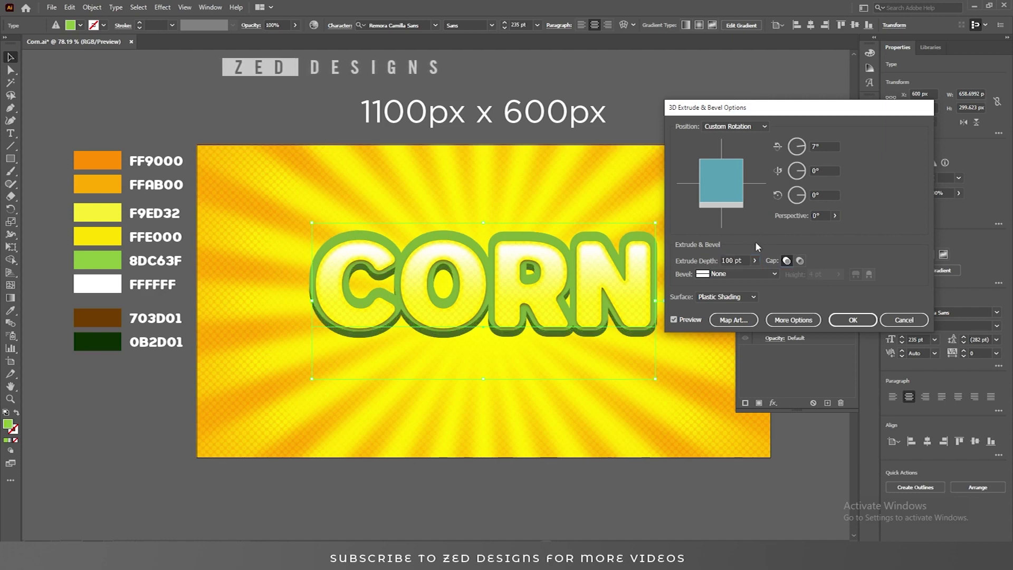
# Set the extrusion surface to Diffuse Shading and position two lights, upper-left and lower-right.
pyautogui.click(748, 297)
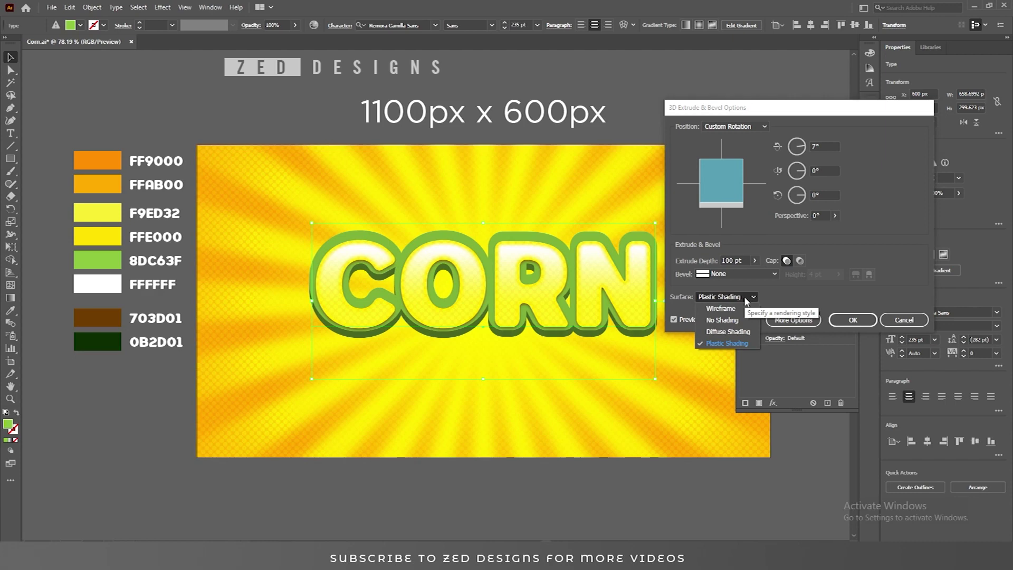
pyautogui.click(729, 331)
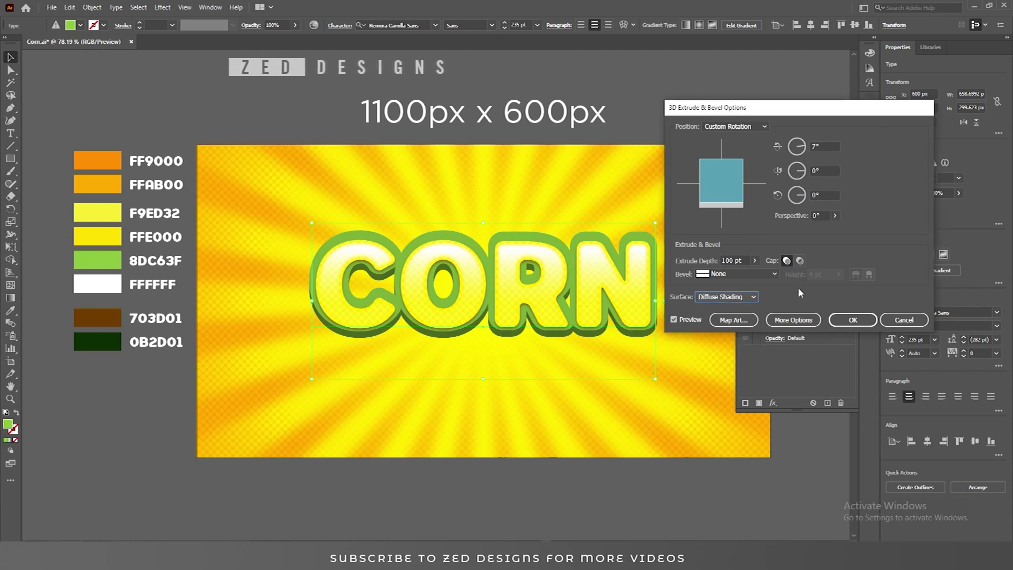
pyautogui.click(792, 320)
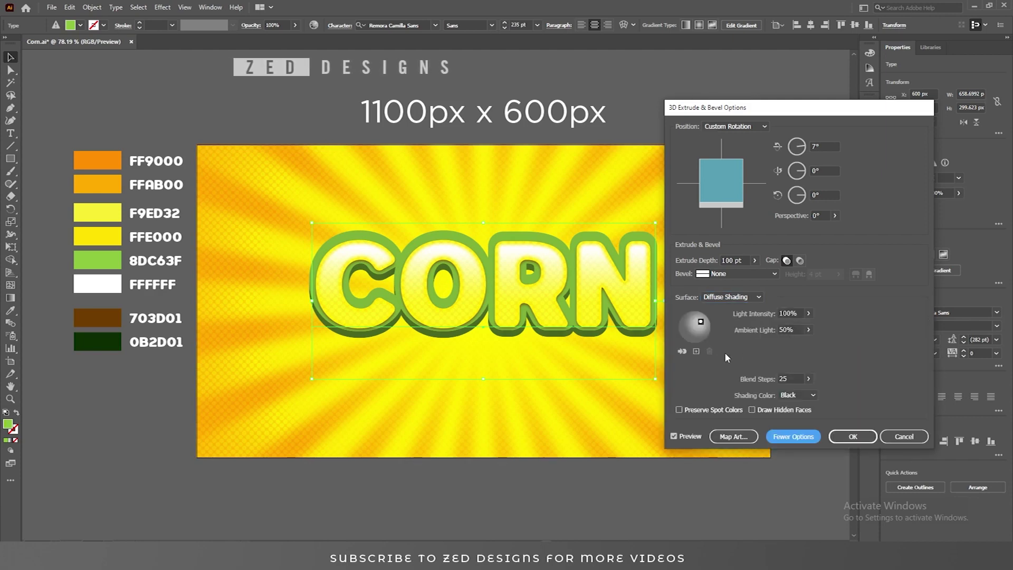
pyautogui.moveTo(701, 322); pyautogui.dragTo(692, 324)
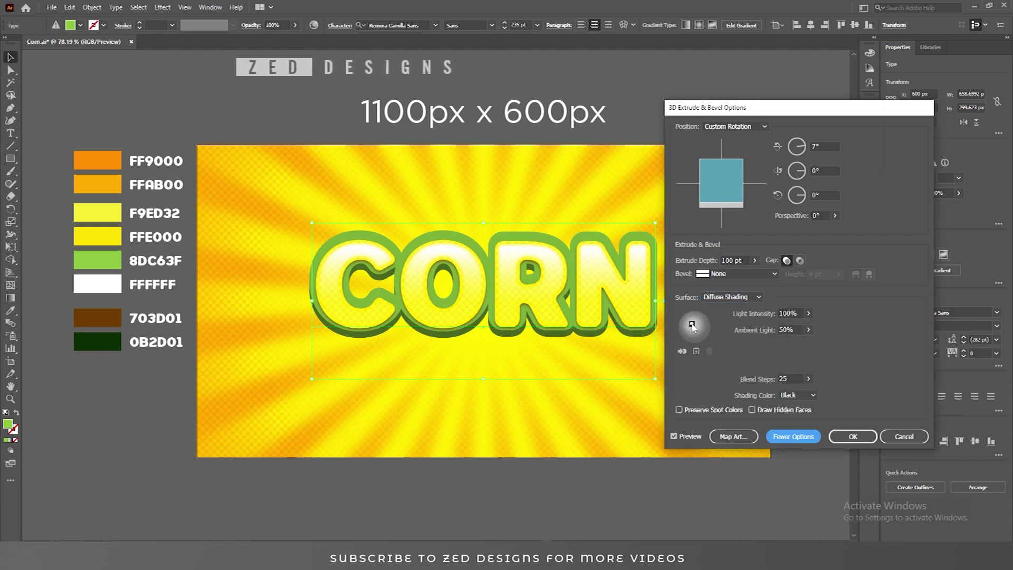
pyautogui.click(696, 352)
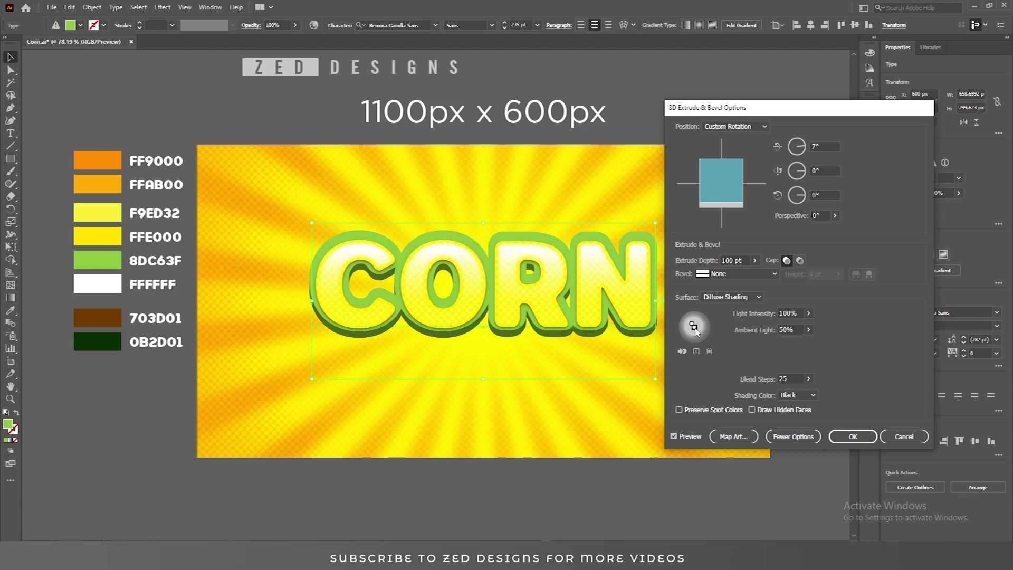
pyautogui.moveTo(695, 327); pyautogui.dragTo(702, 331)
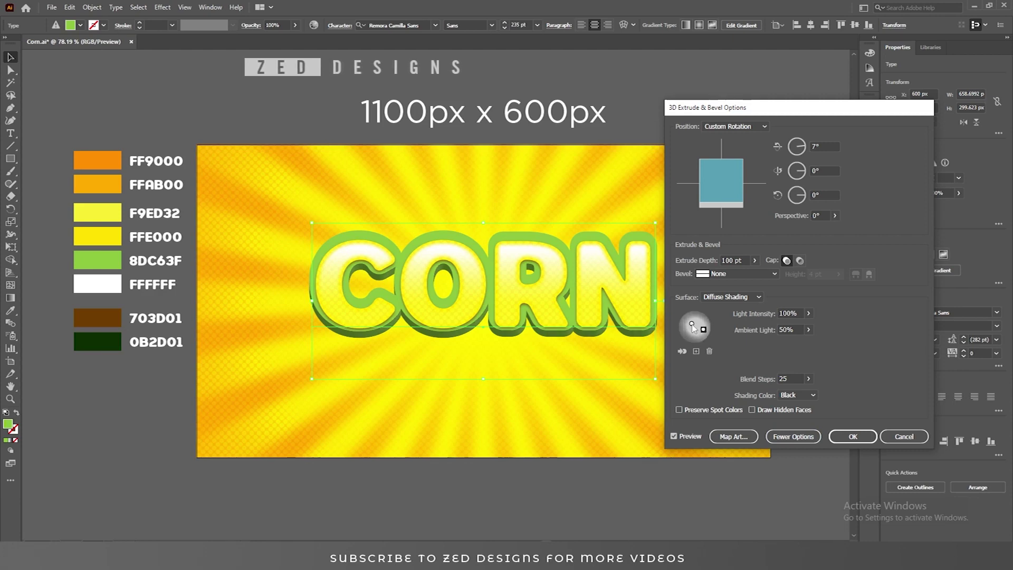
pyautogui.click(692, 324)
pyautogui.click(704, 329)
pyautogui.click(694, 326)
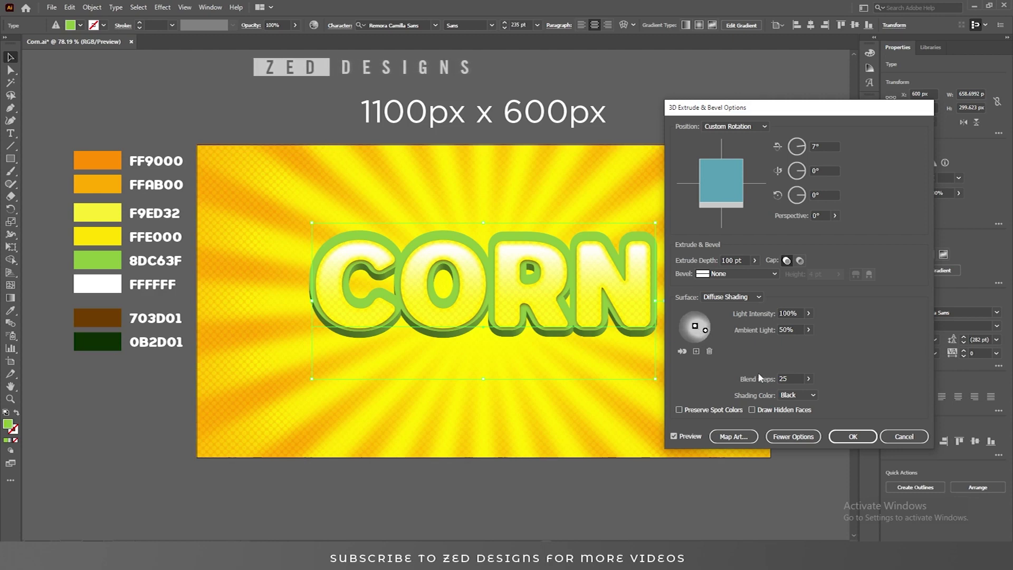
# Set 256 blend steps with Black shading colour and apply the 3D effect.
pyautogui.doubleClick(784, 379)
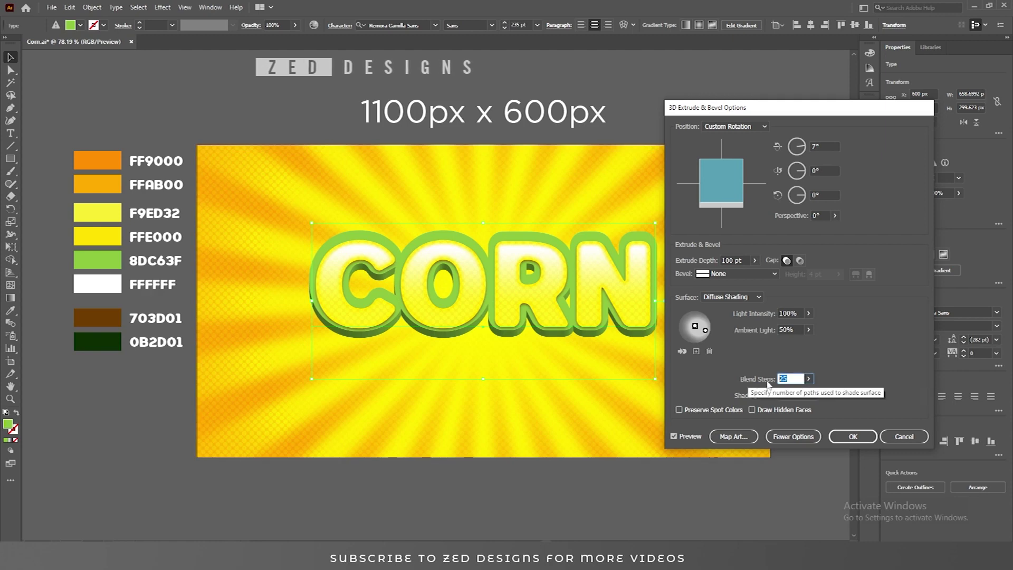
pyautogui.write('256')
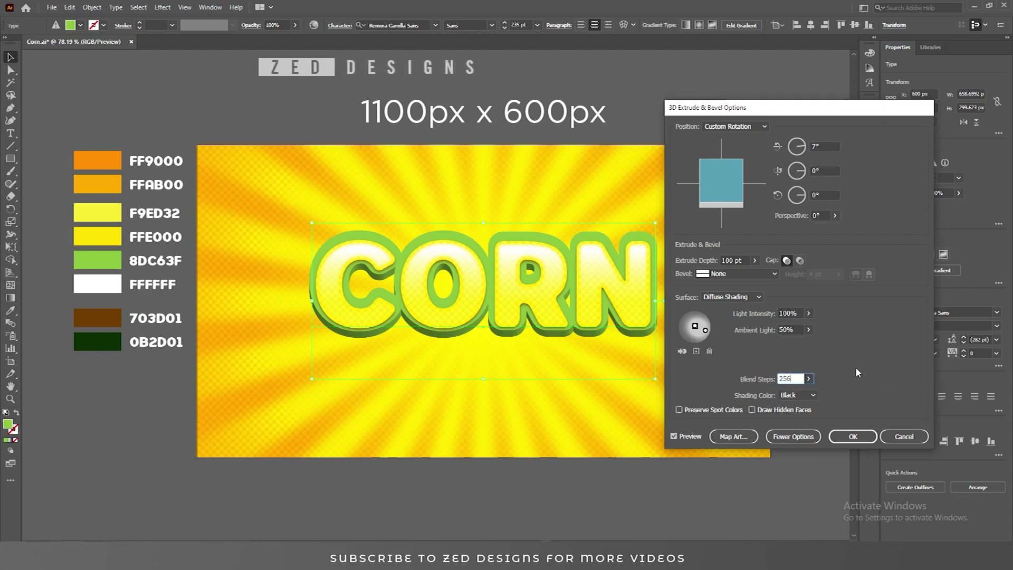
pyautogui.press('Tab')
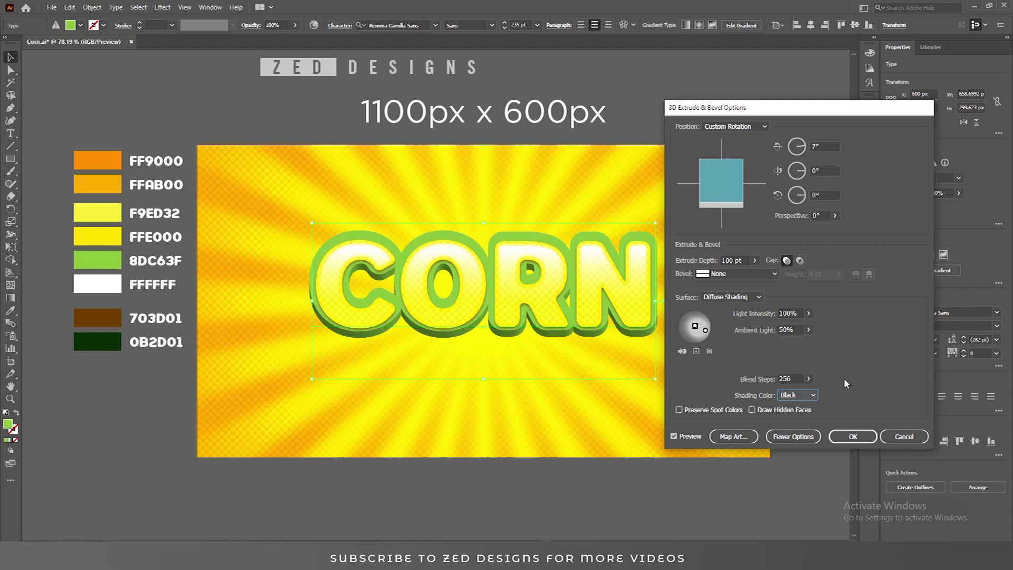
pyautogui.click(792, 398)
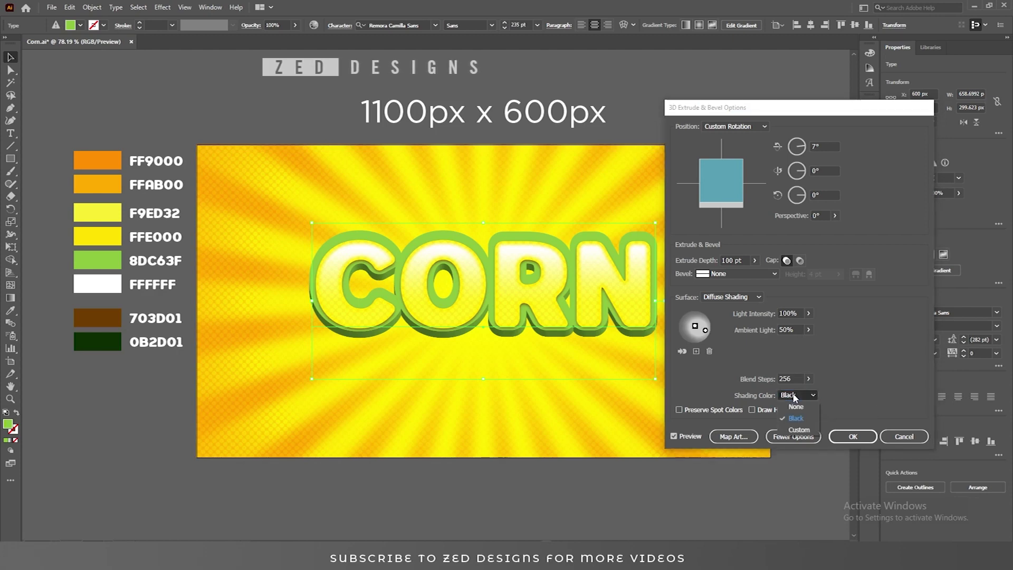
pyautogui.click(838, 390)
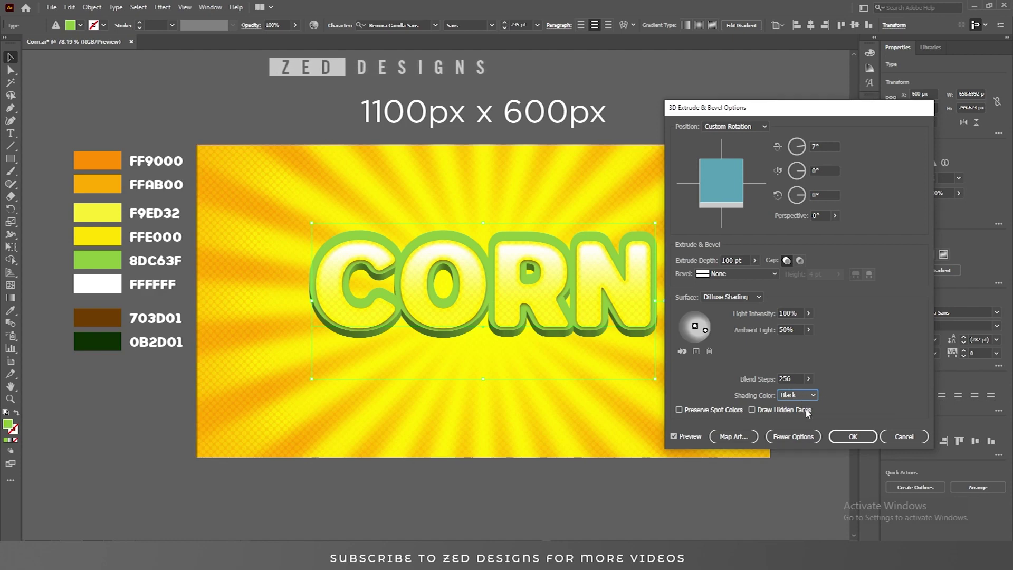
pyautogui.click(846, 436)
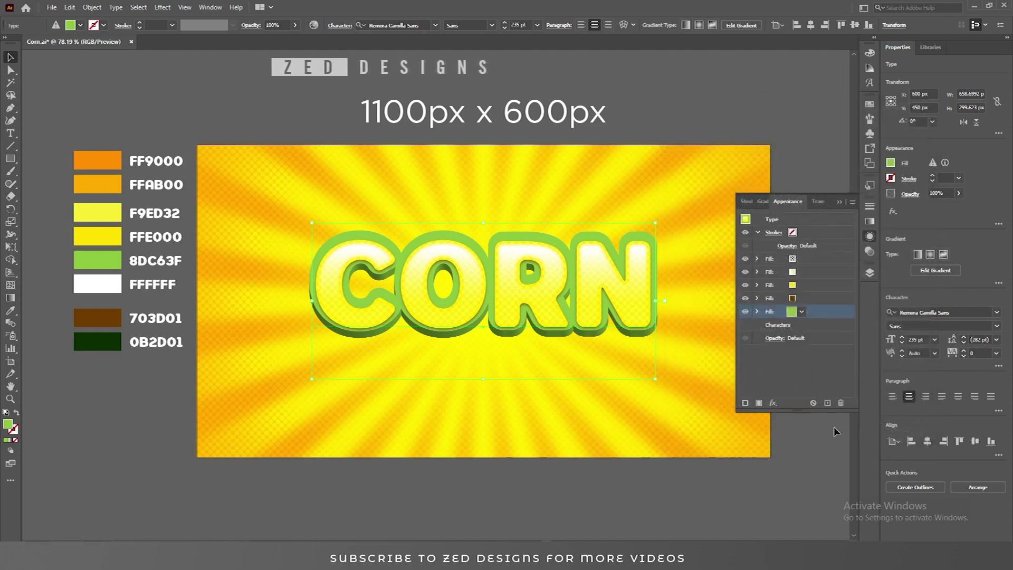
# Add a Distort & Transform > Transform effect to the green fill with 8 px vertical move.
pyautogui.click(774, 403)
pyautogui.moveTo(823, 193)
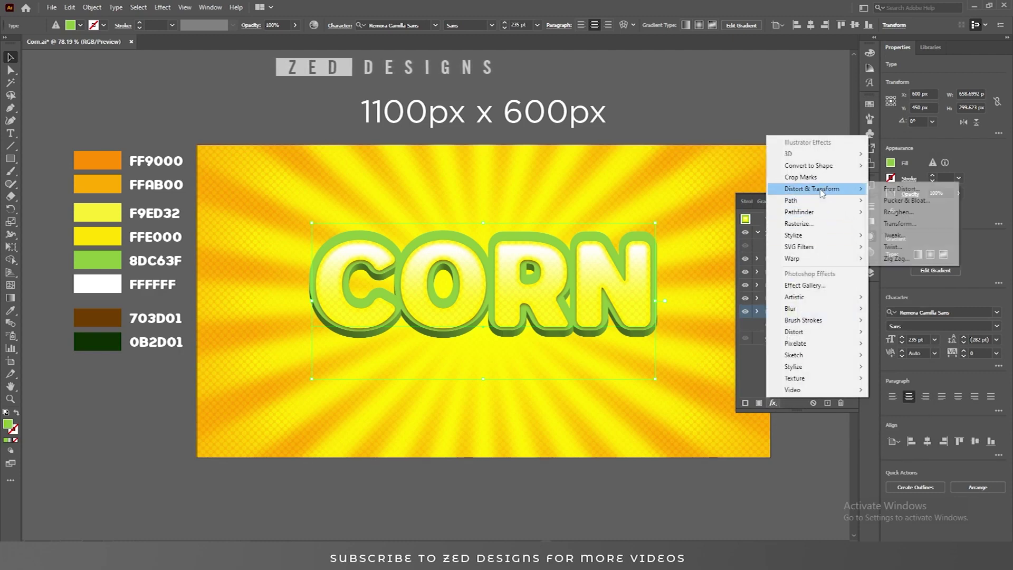
pyautogui.click(900, 223)
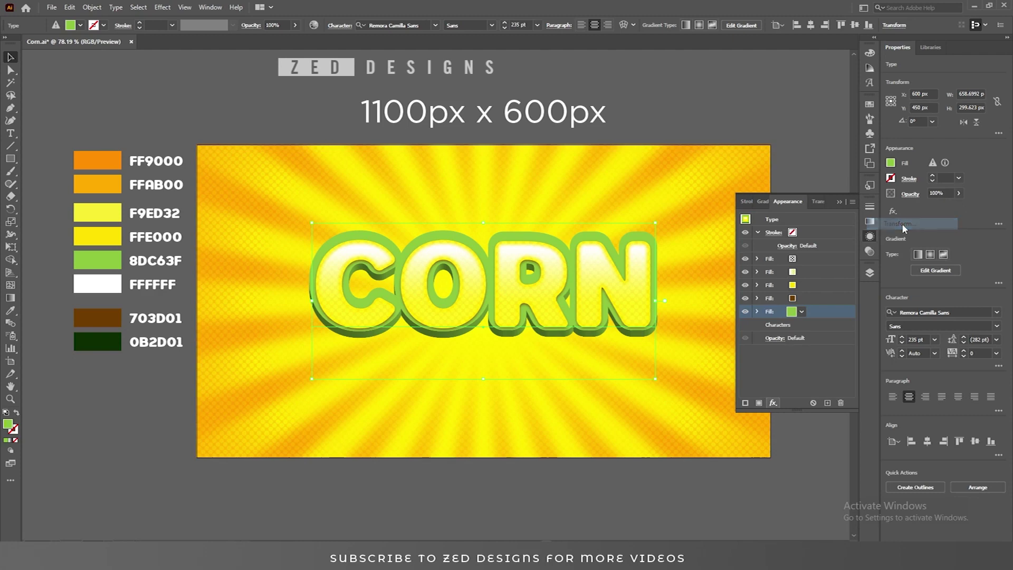
pyautogui.moveTo(626, 101); pyautogui.dragTo(745, 110)
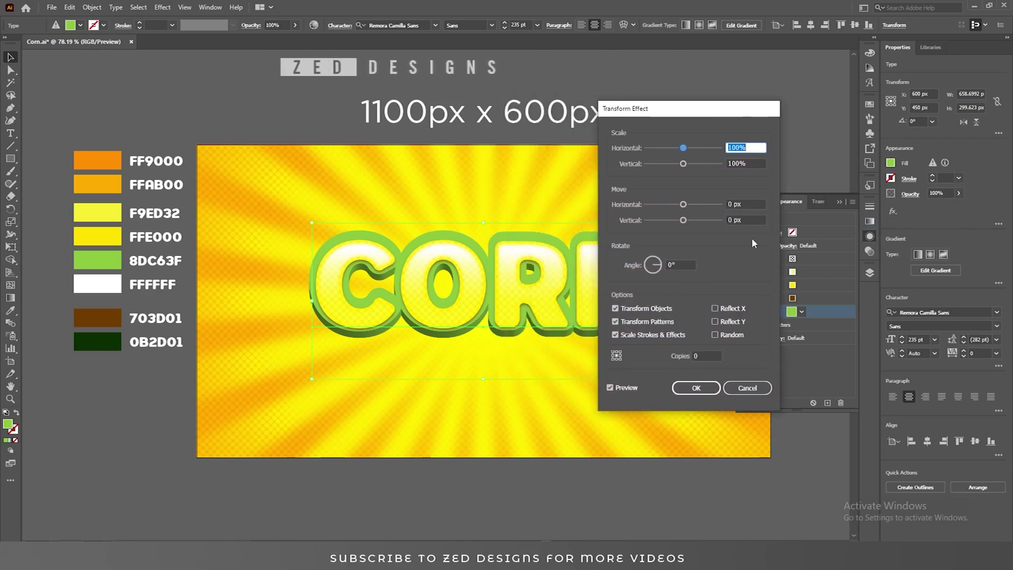
pyautogui.click(752, 219)
pyautogui.write('5')
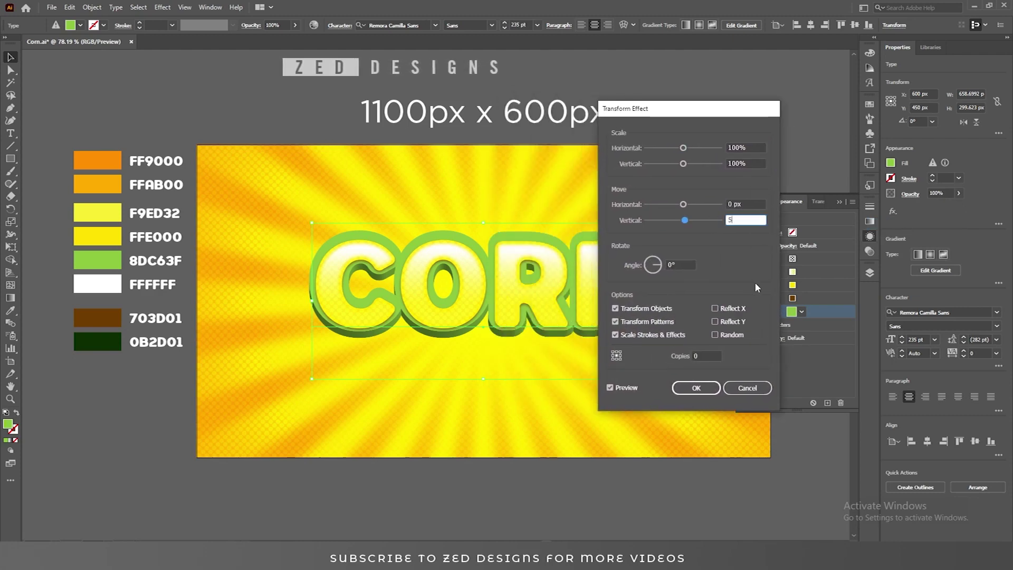
pyautogui.press('Tab')
pyautogui.hotkey('shift', 'Tab')
pyautogui.write('8')
pyautogui.press('Tab')
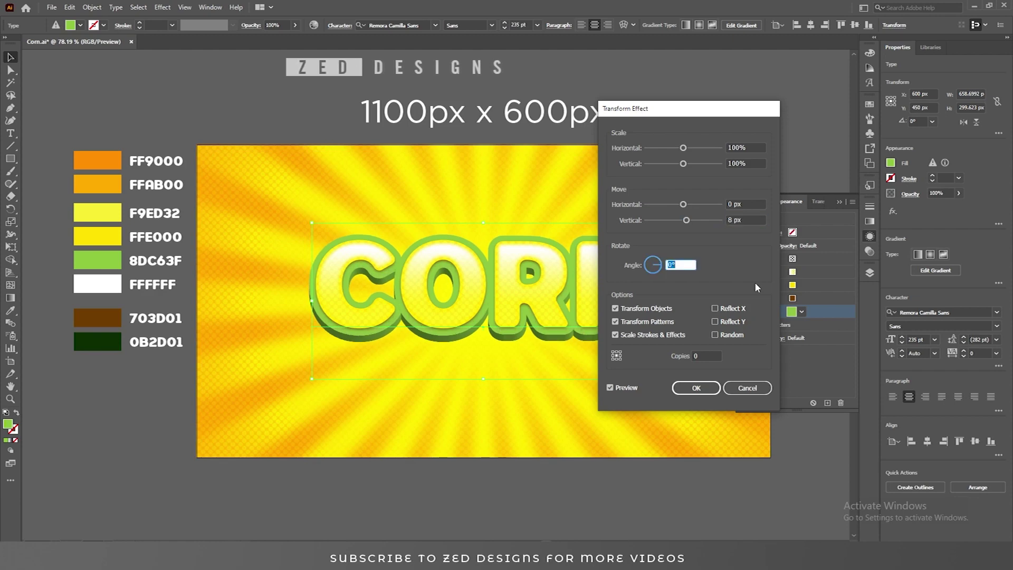
pyautogui.click(705, 388)
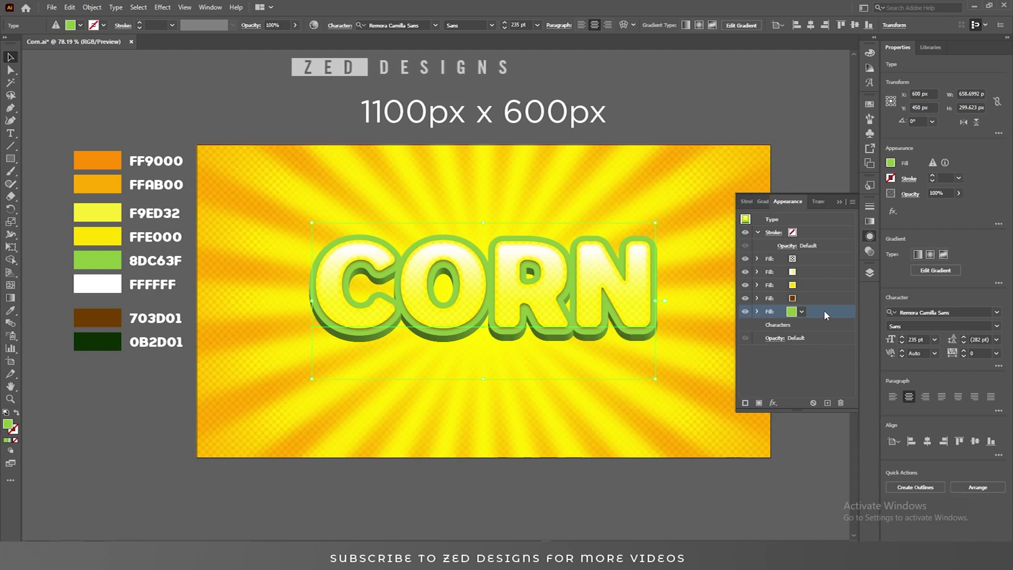
# Duplicate the green fill and recolour the lower copy white using the FFFFFF swatch.
pyautogui.click(828, 404)
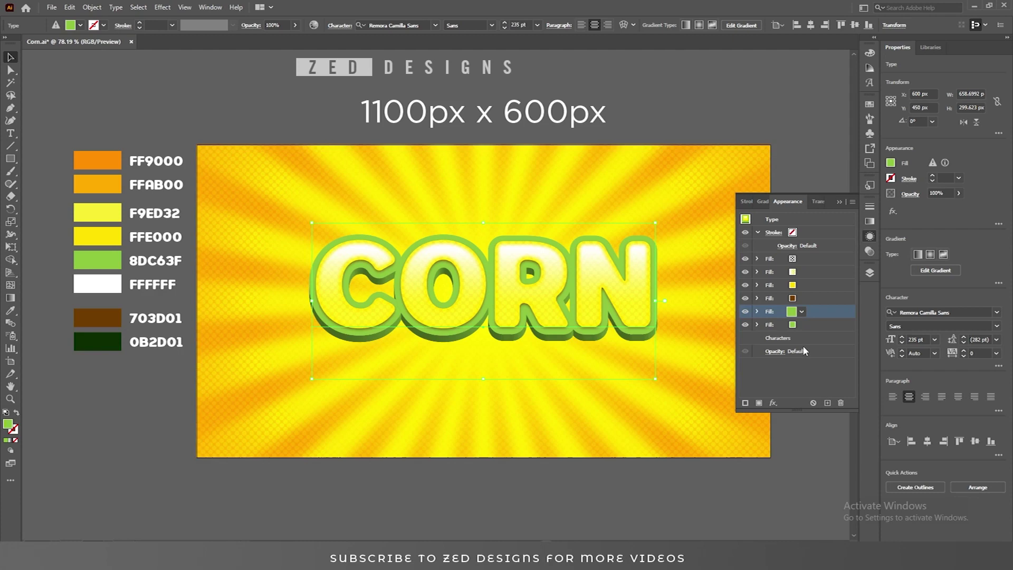
pyautogui.click(817, 326)
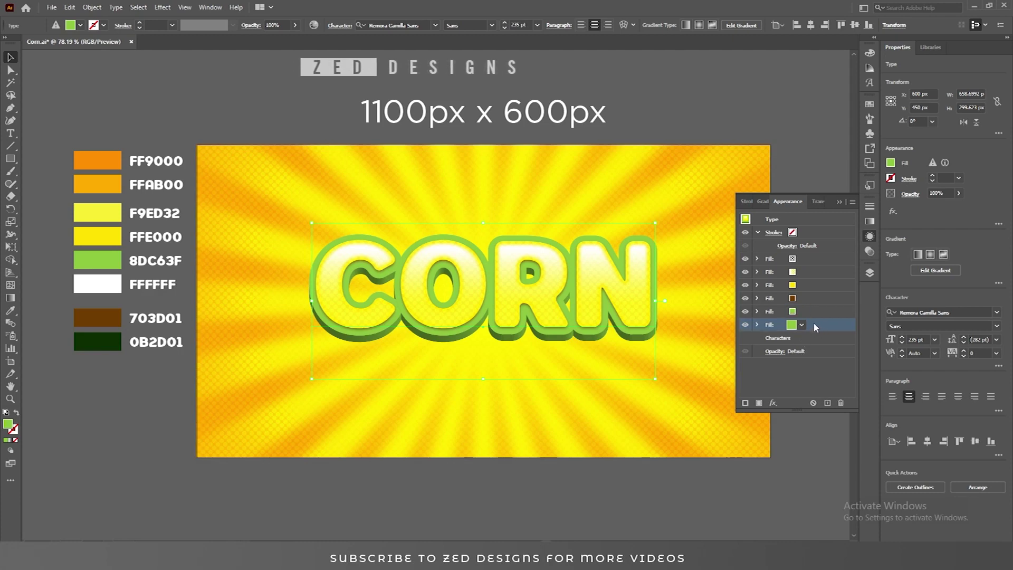
pyautogui.click(10, 311)
pyautogui.click(98, 281)
pyautogui.press('v')
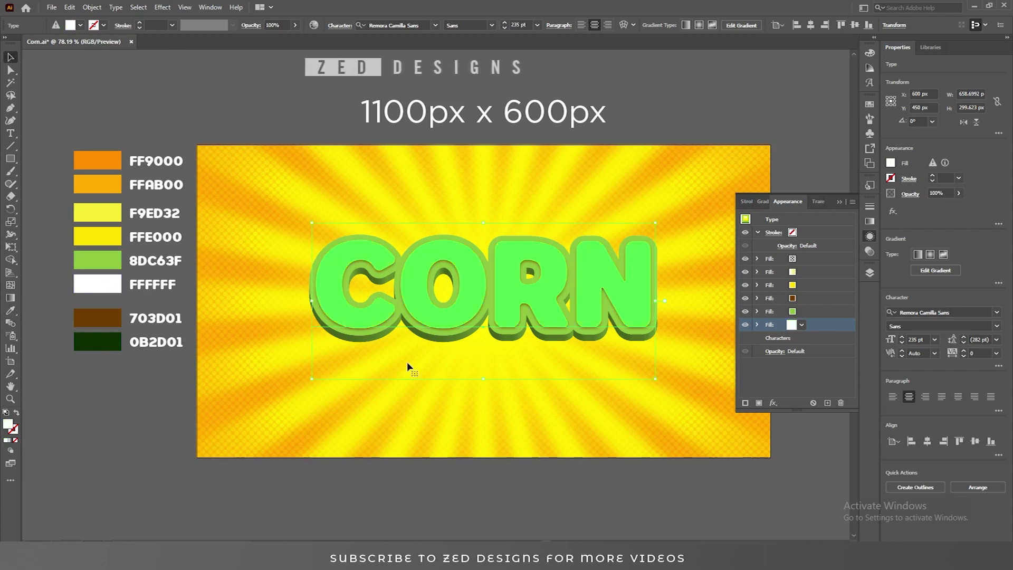
pyautogui.click(758, 325)
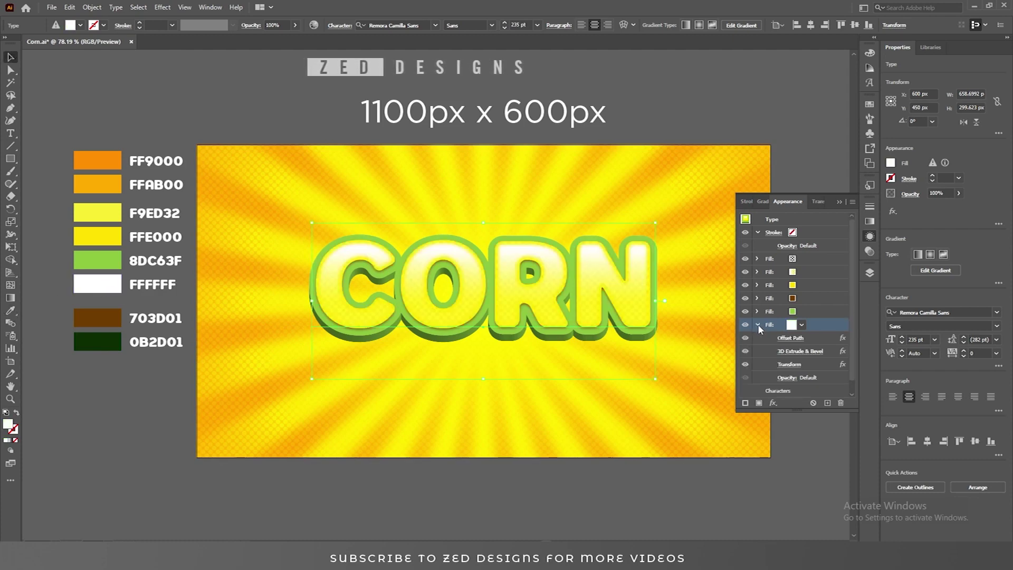
# Change the white fill's Offset Path to 30 px.
pyautogui.click(790, 338)
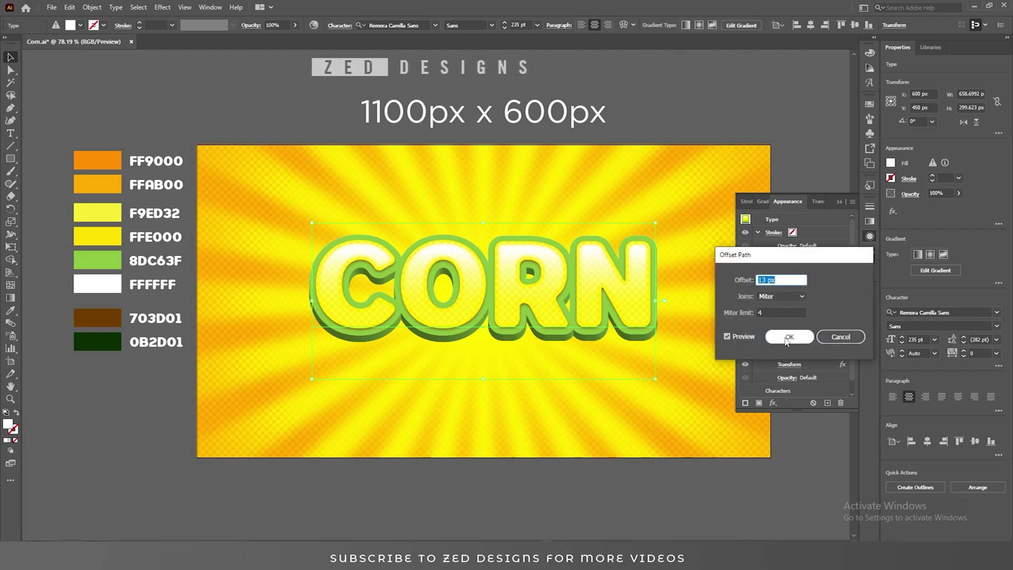
pyautogui.write('30')
pyautogui.press('Tab')
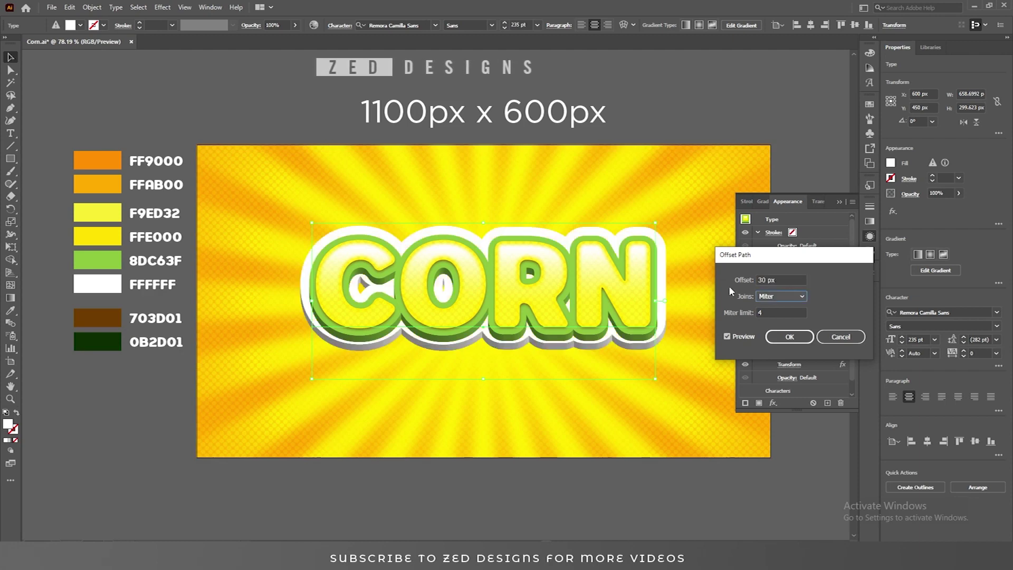
pyautogui.click(789, 337)
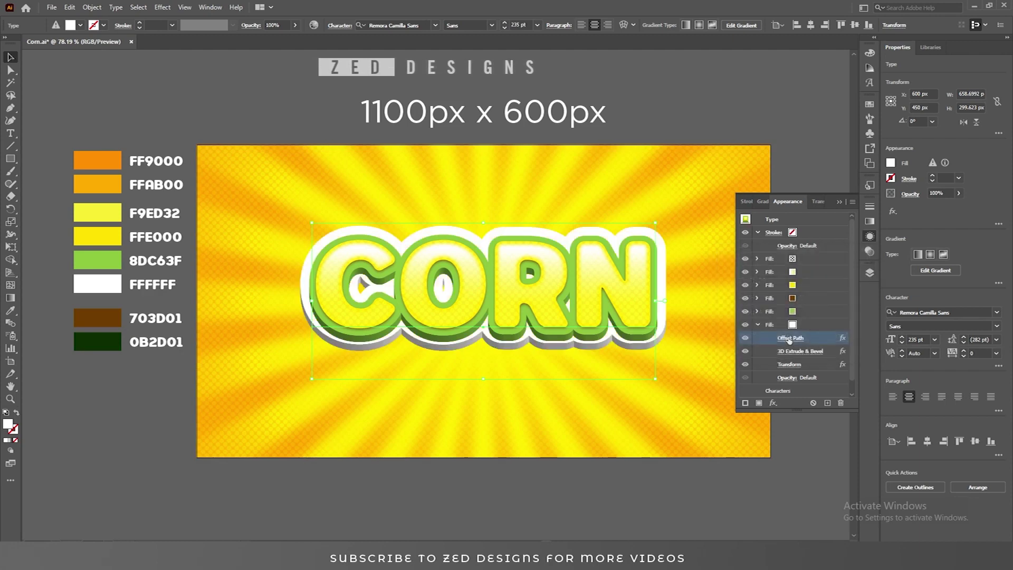
# Set the white fill's Transform effect to a 15 px vertical move.
pyautogui.click(805, 324)
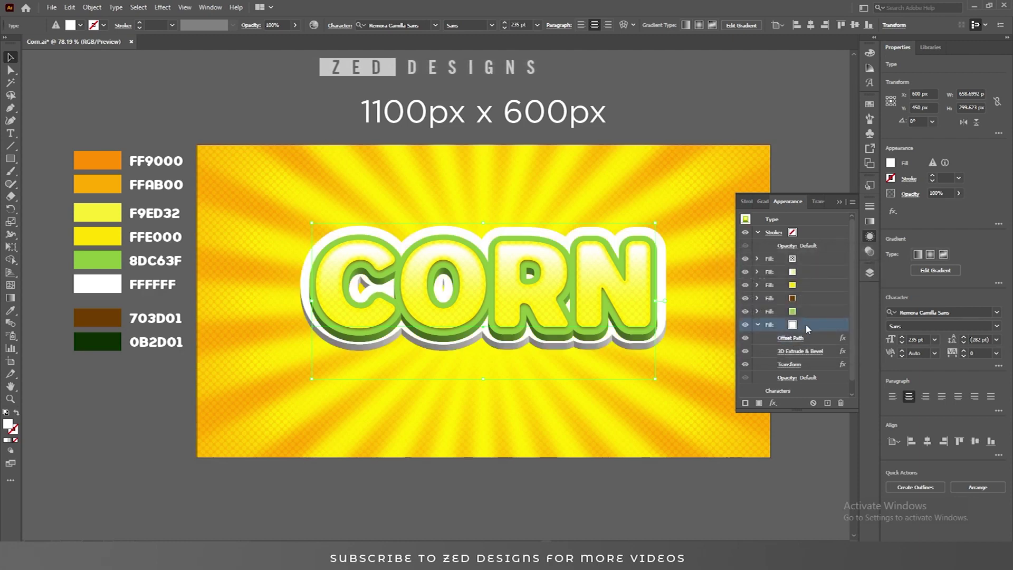
pyautogui.click(789, 365)
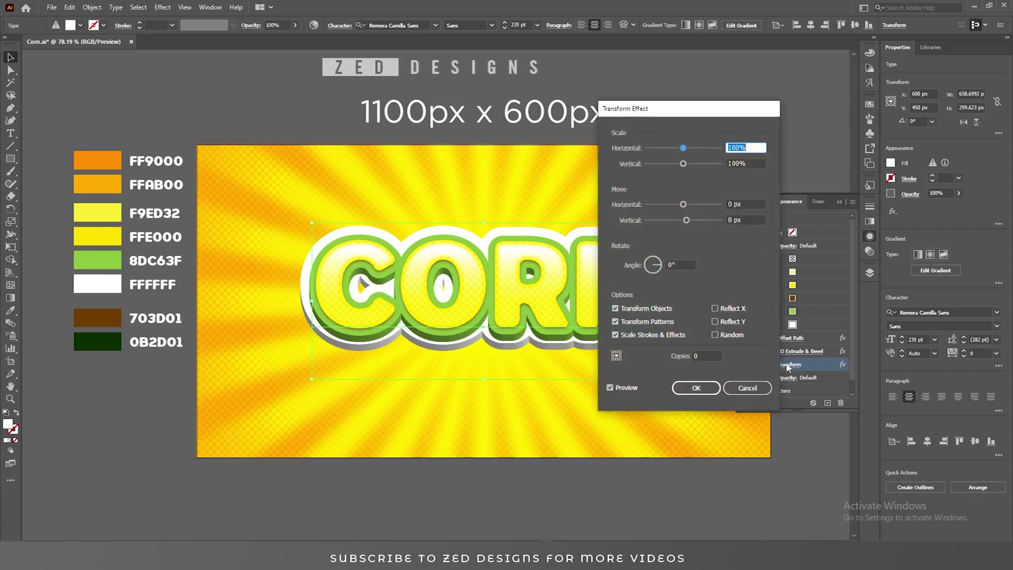
pyautogui.click(747, 220)
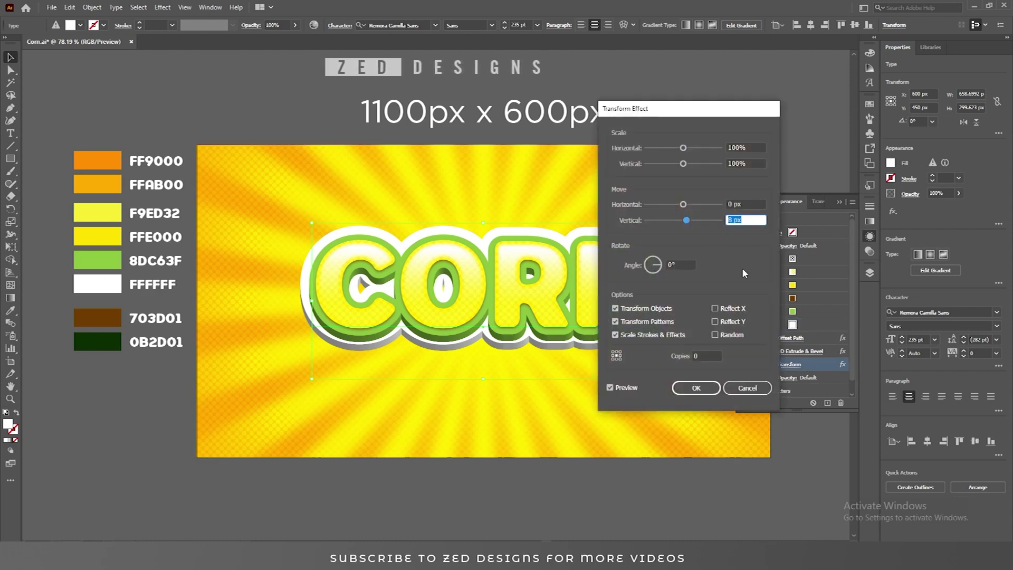
pyautogui.write('15')
pyautogui.press('Tab')
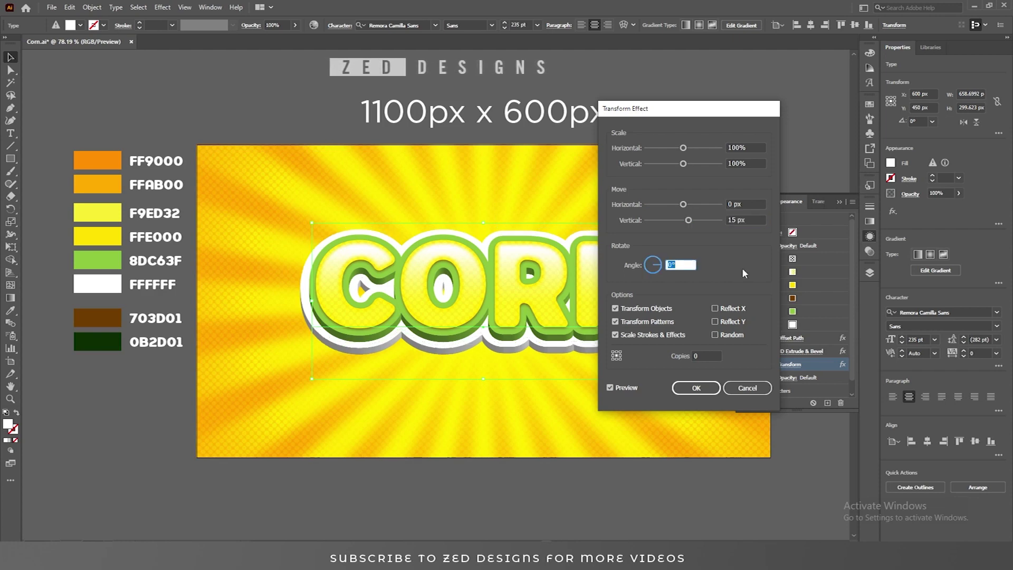
pyautogui.click(698, 387)
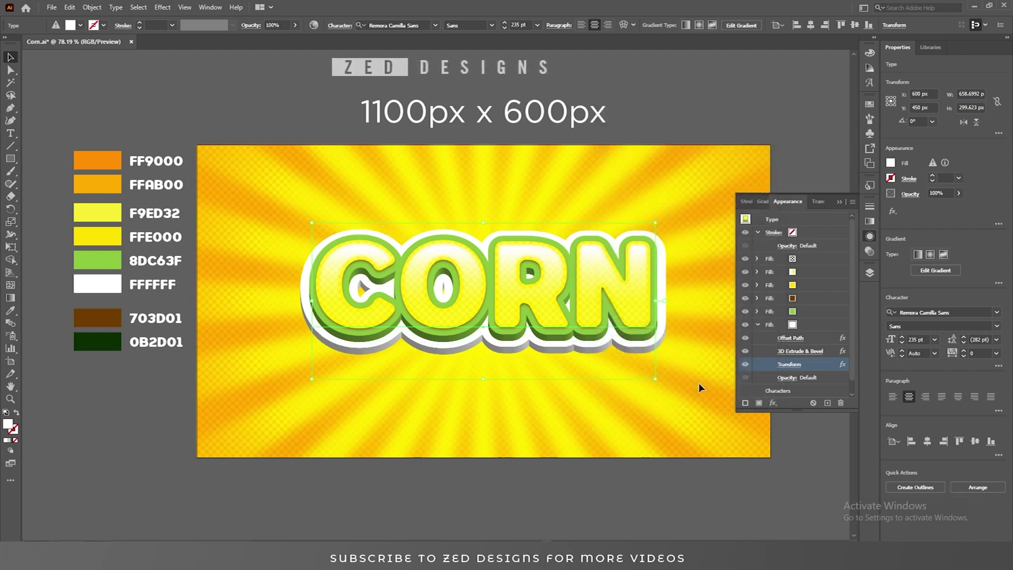
pyautogui.click(758, 325)
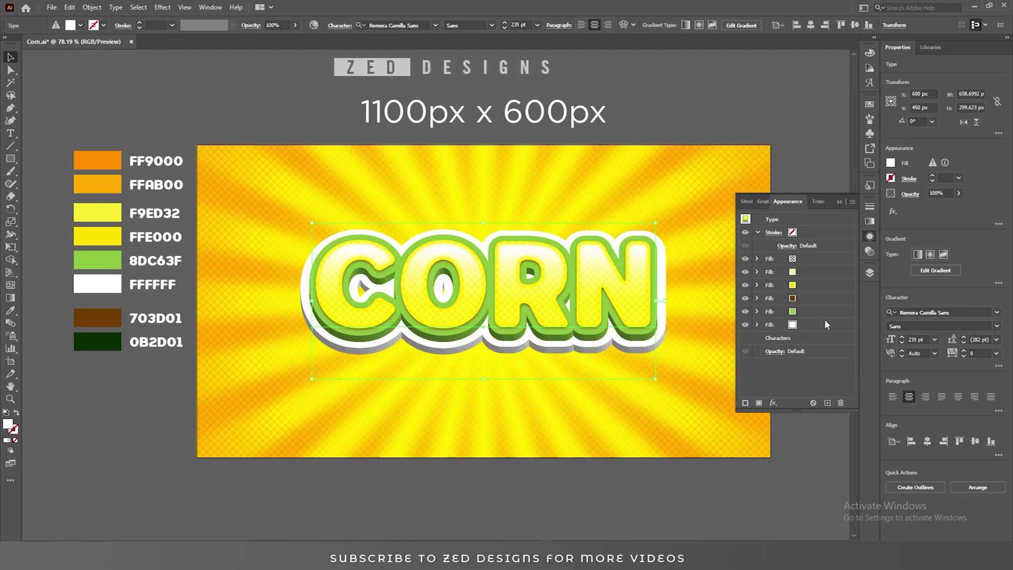
# Add a Stylize > Drop Shadow to the green fill: 60% opacity, X 0 px, Y 3 px.
pyautogui.click(823, 312)
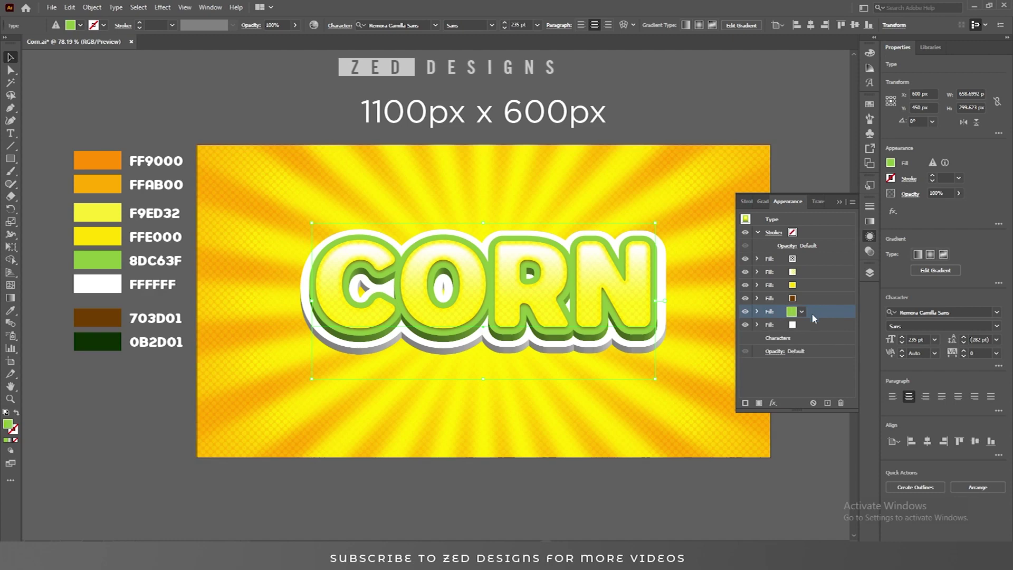
pyautogui.click(774, 404)
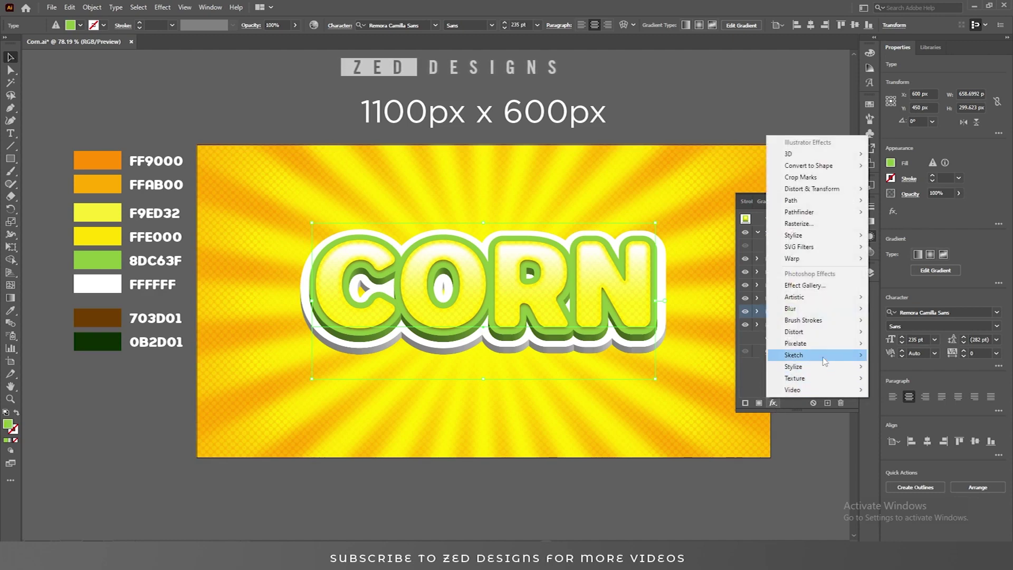
pyautogui.moveTo(836, 305)
pyautogui.moveTo(839, 239)
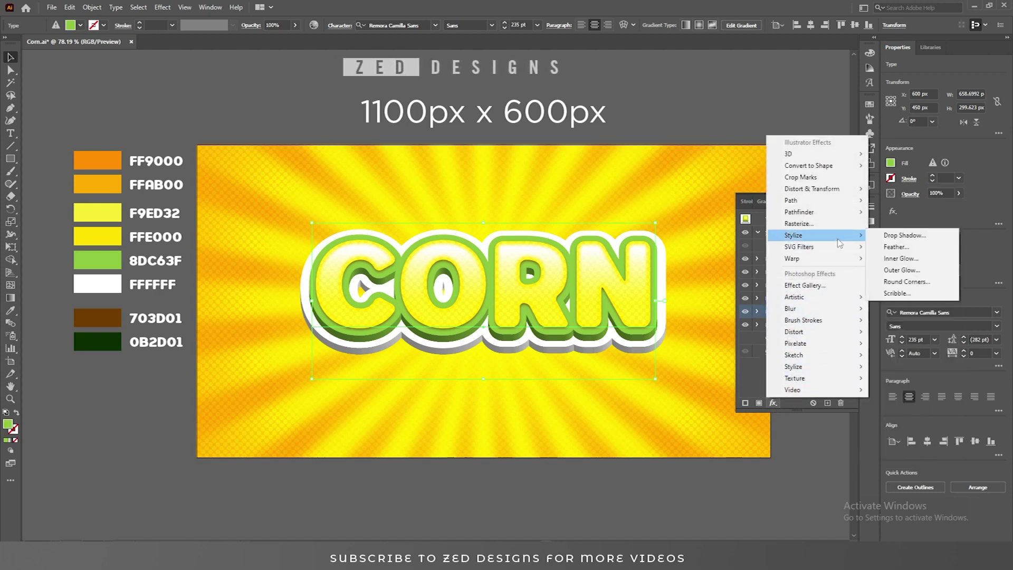
pyautogui.click(891, 239)
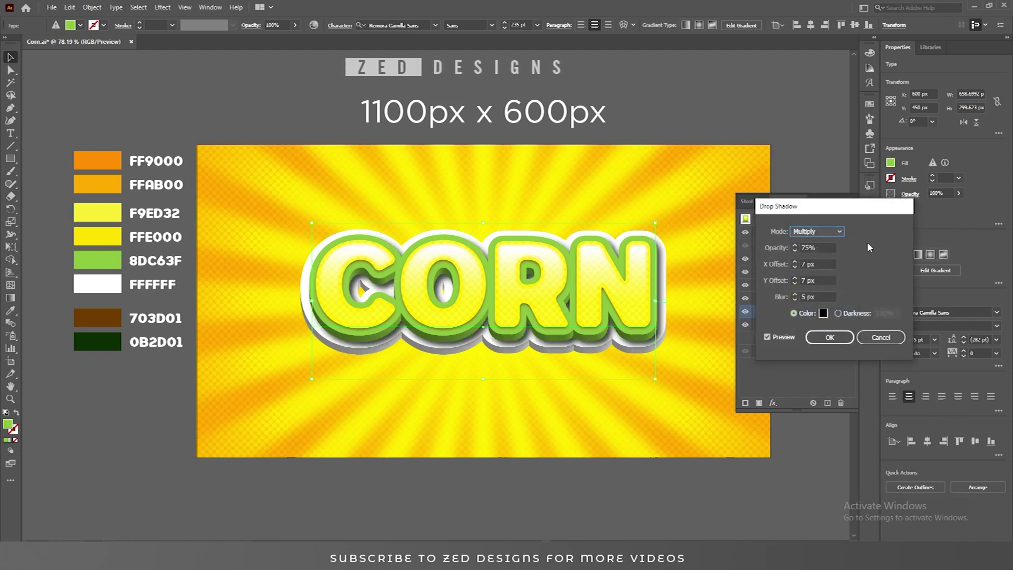
pyautogui.press('Tab')
pyautogui.press('Tab')
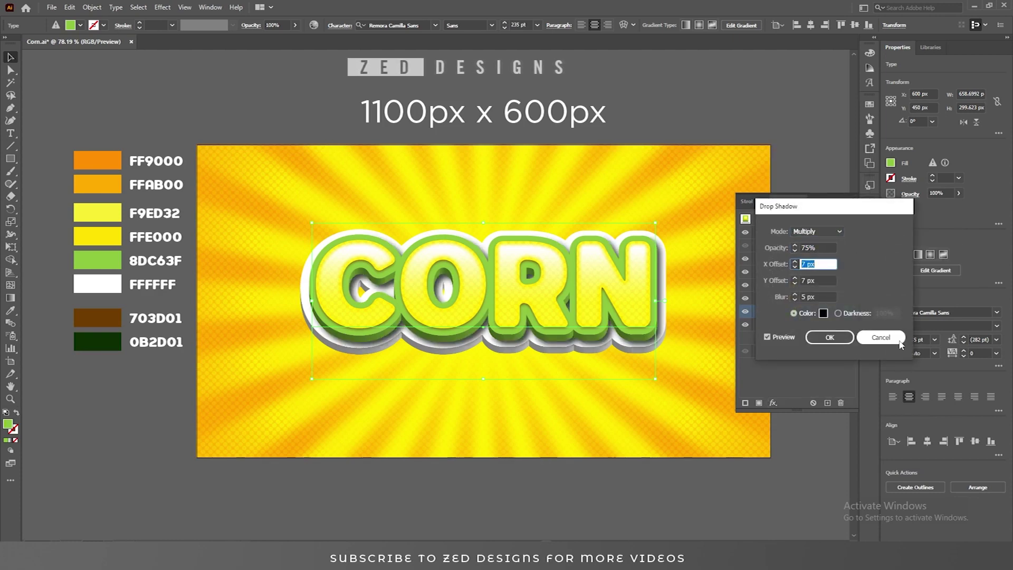
pyautogui.write('0')
pyautogui.press('Tab')
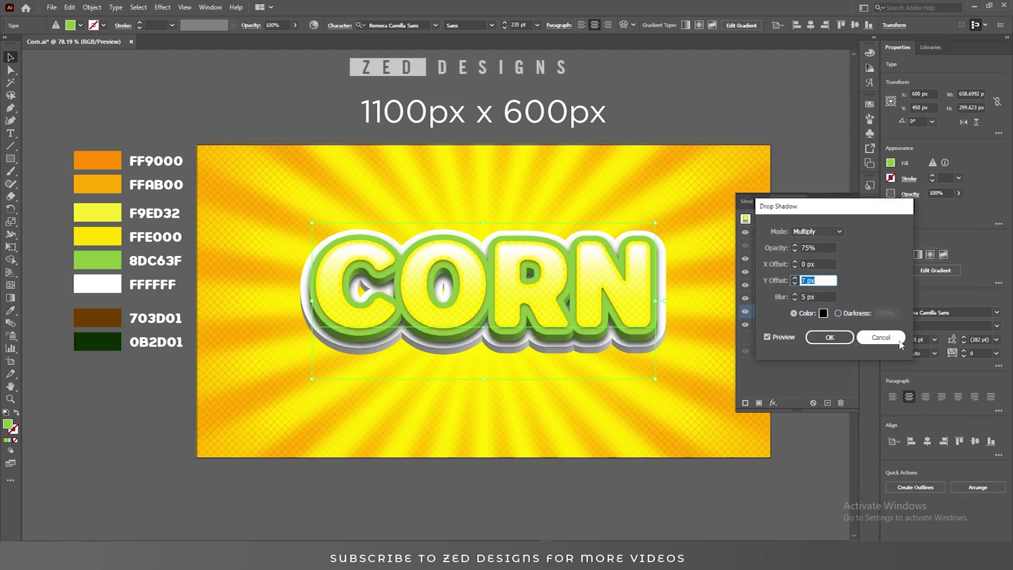
pyautogui.write('3')
pyautogui.press('Tab')
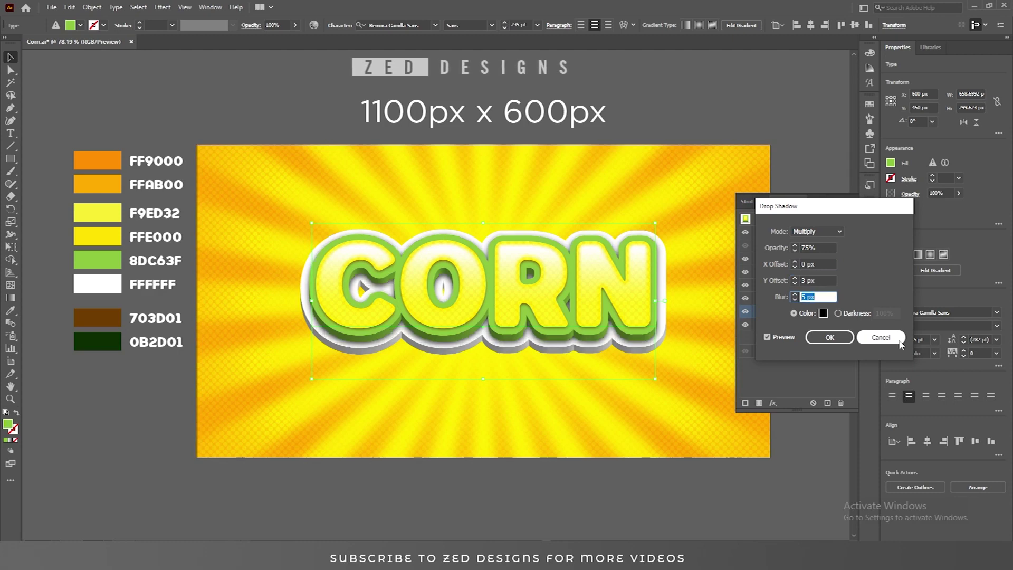
pyautogui.doubleClick(826, 251)
pyautogui.write('60')
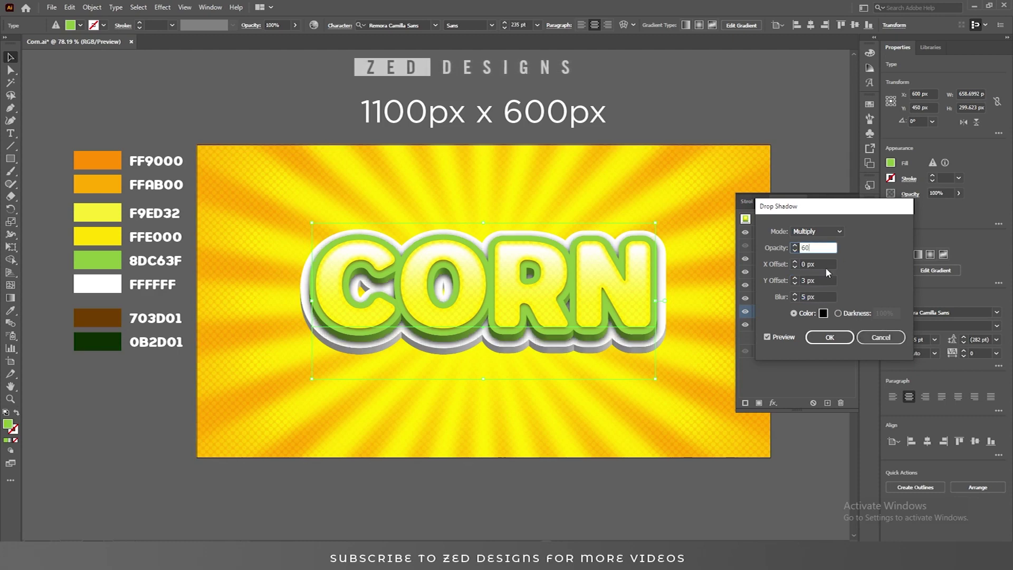
pyautogui.press('Tab')
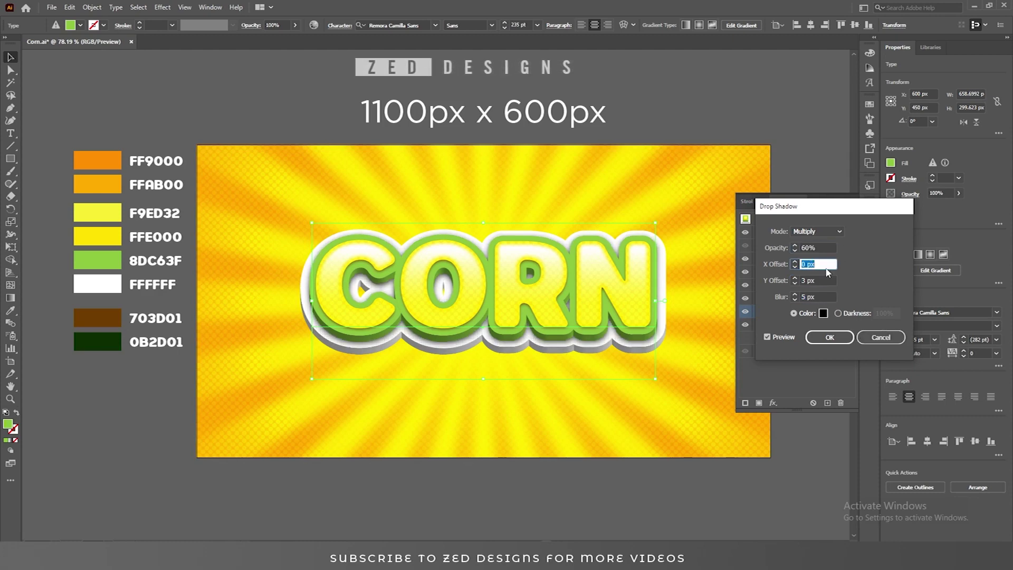
pyautogui.click(829, 338)
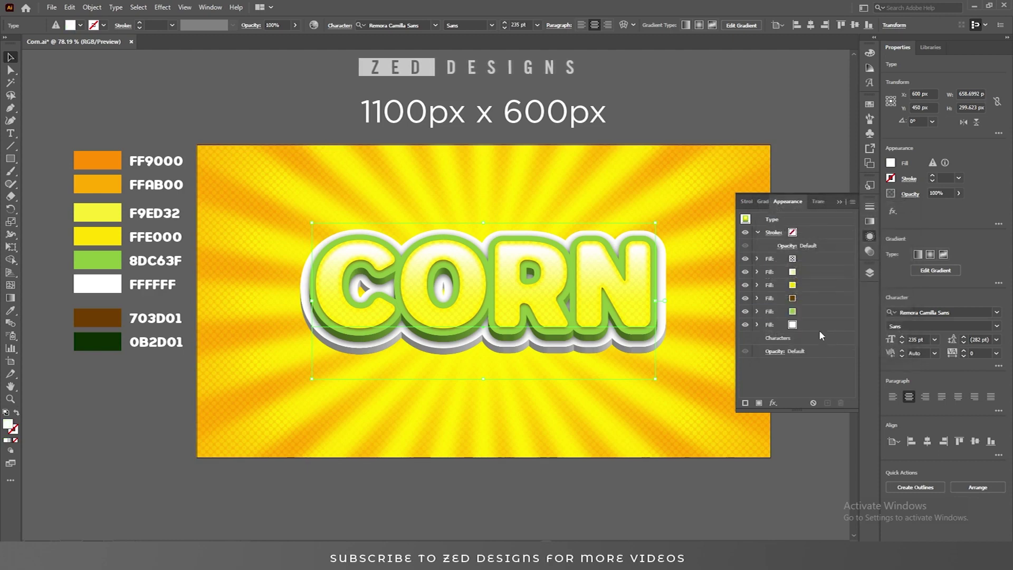
pyautogui.click(816, 324)
pyautogui.click(774, 404)
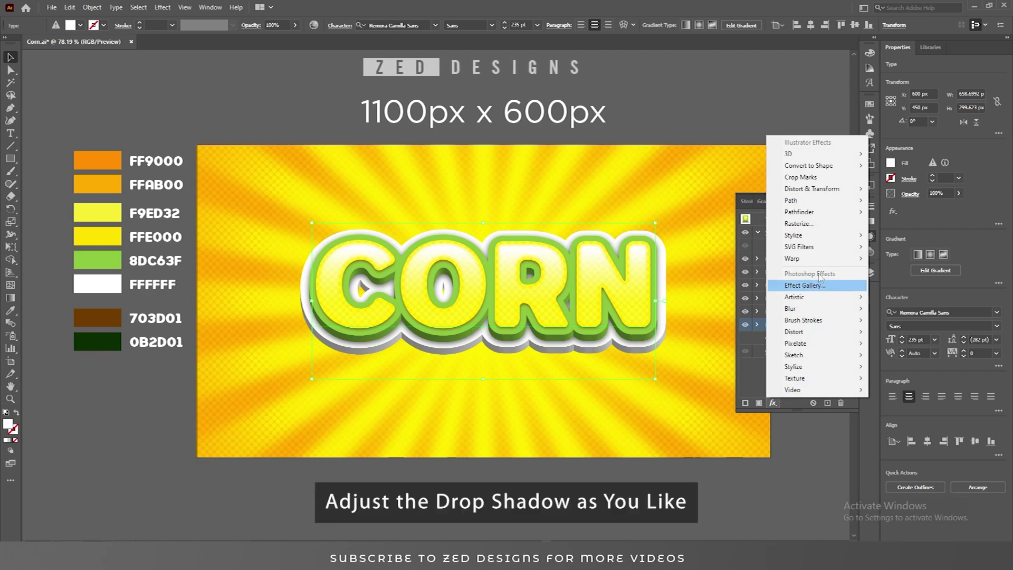
# Add a Drop Shadow to the white fill with 6 px Y offset and 10 px blur.
pyautogui.moveTo(808, 235)
pyautogui.click(899, 237)
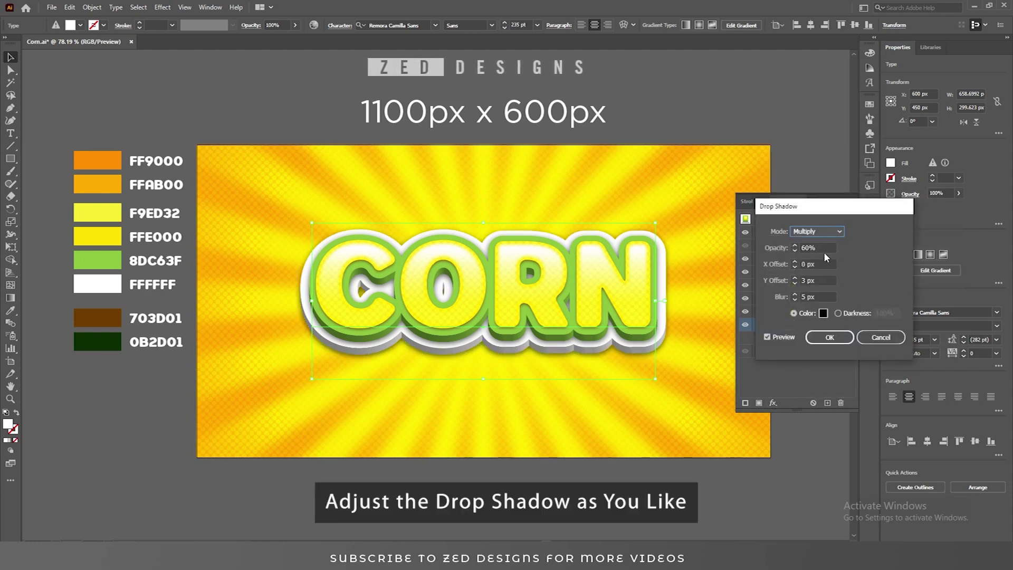
pyautogui.press('Tab')
pyautogui.press('Tab')
pyautogui.press('Tab')
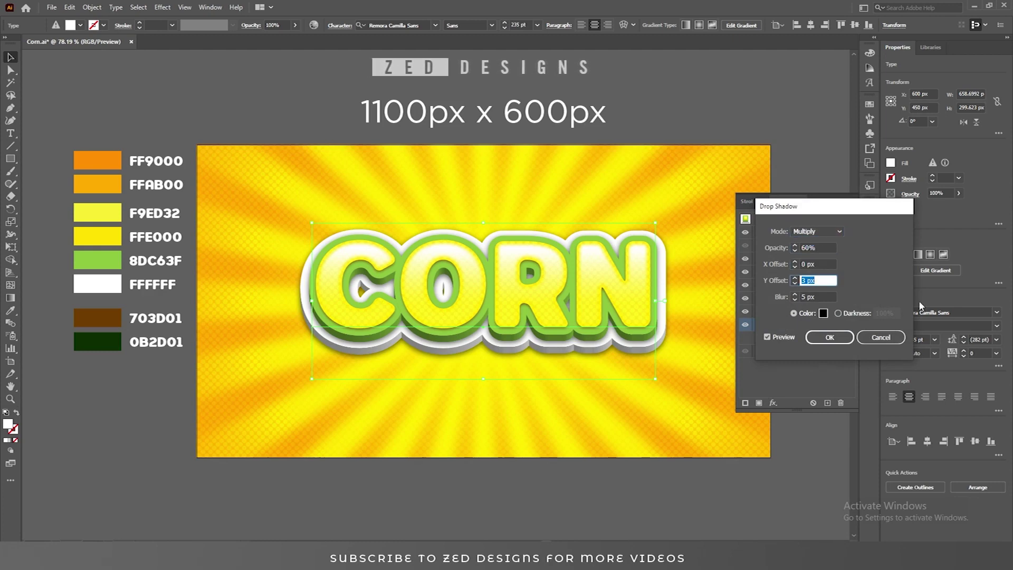
pyautogui.write('6')
pyautogui.press('Tab')
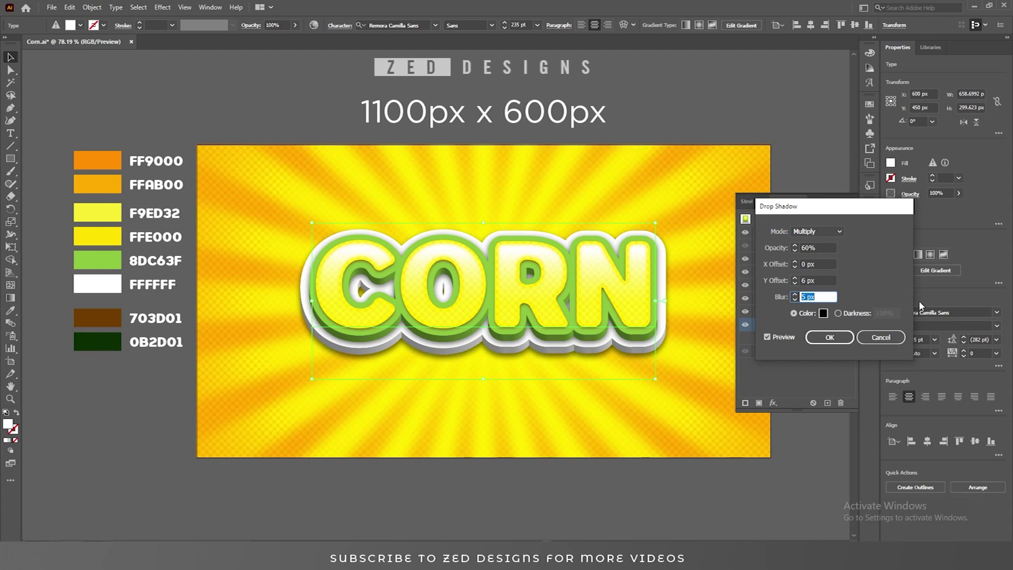
pyautogui.write('10')
pyautogui.press('Tab')
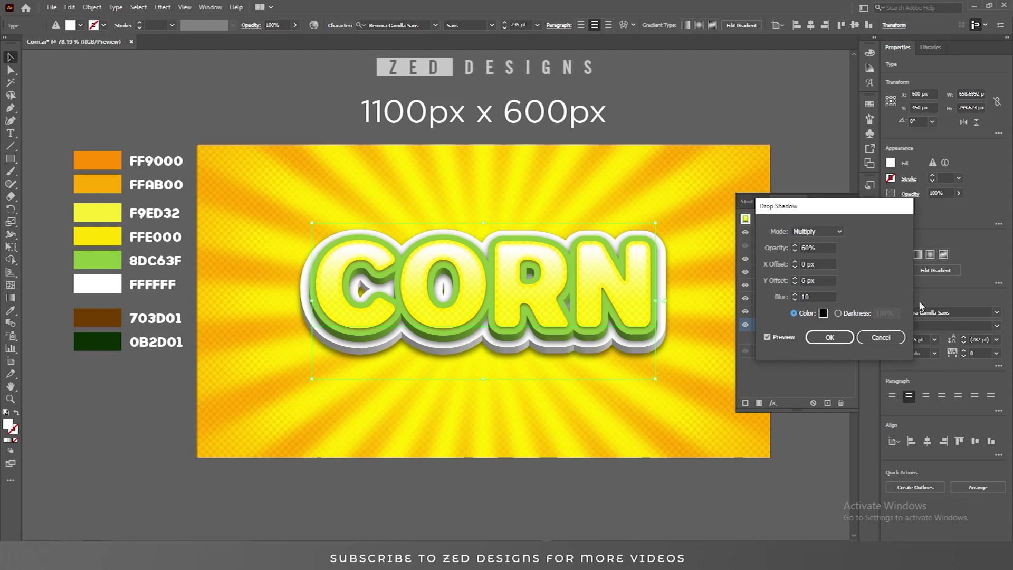
pyautogui.click(833, 336)
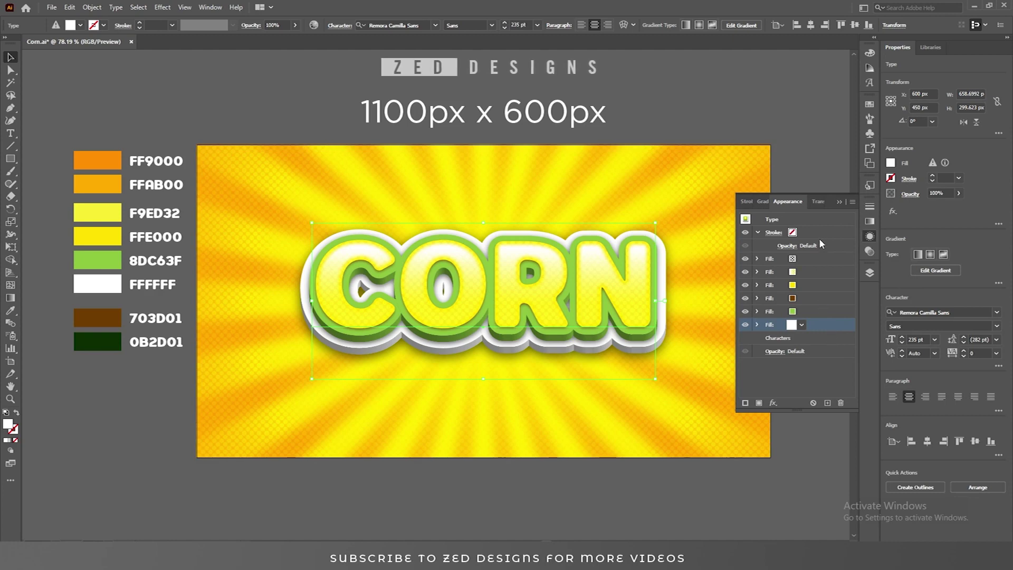
pyautogui.click(979, 353)
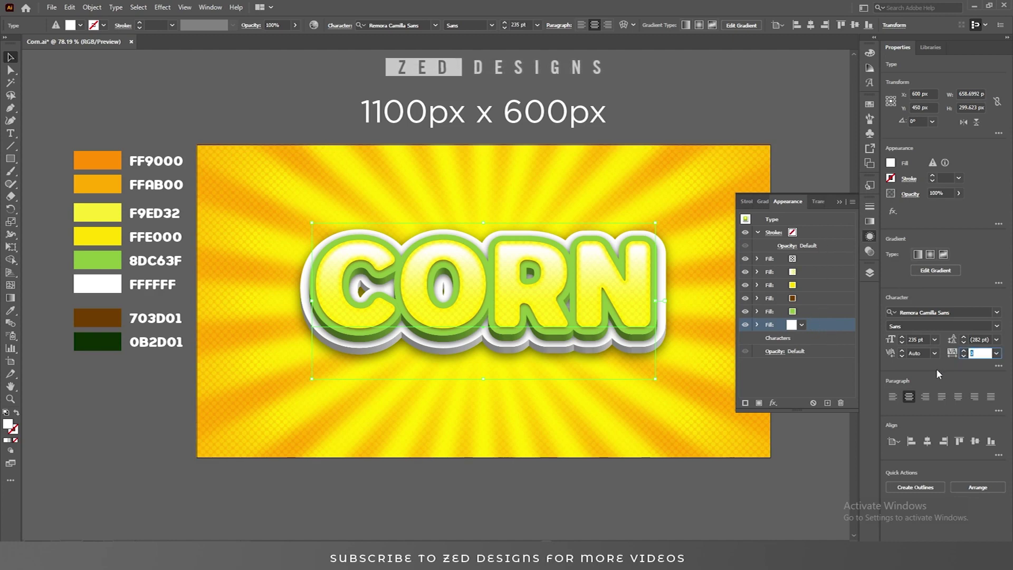
# Set CORN's tracking to 100 and apply a Warp > Arc effect with 14% bend.
pyautogui.press('Return')
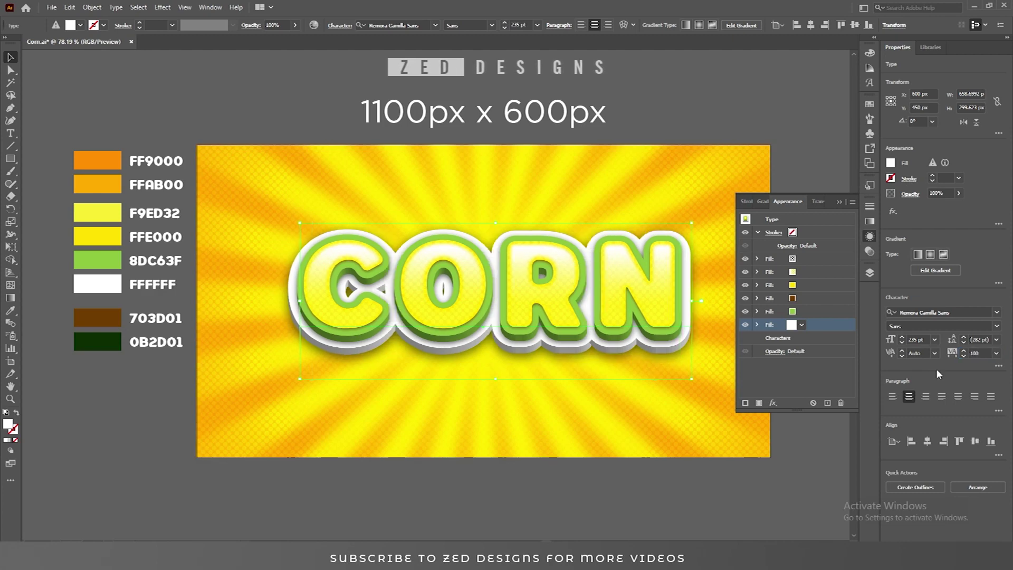
pyautogui.click(757, 233)
pyautogui.click(810, 220)
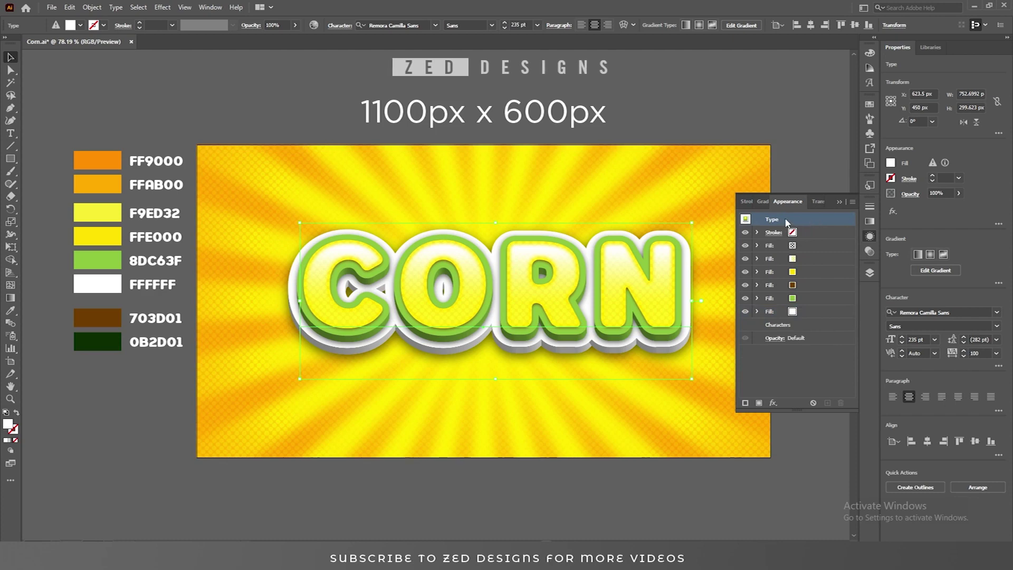
pyautogui.click(774, 404)
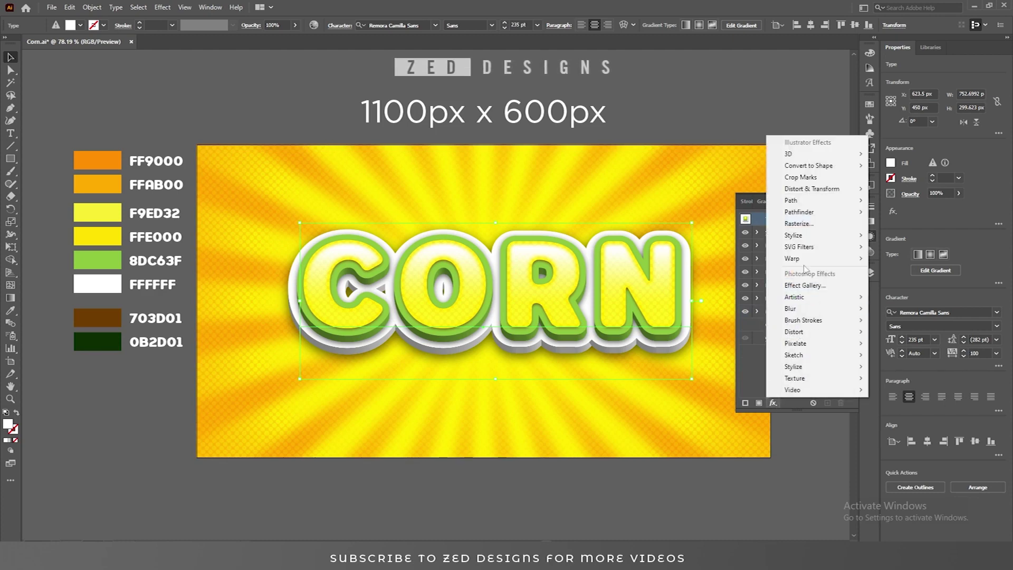
pyautogui.moveTo(807, 259)
pyautogui.click(892, 259)
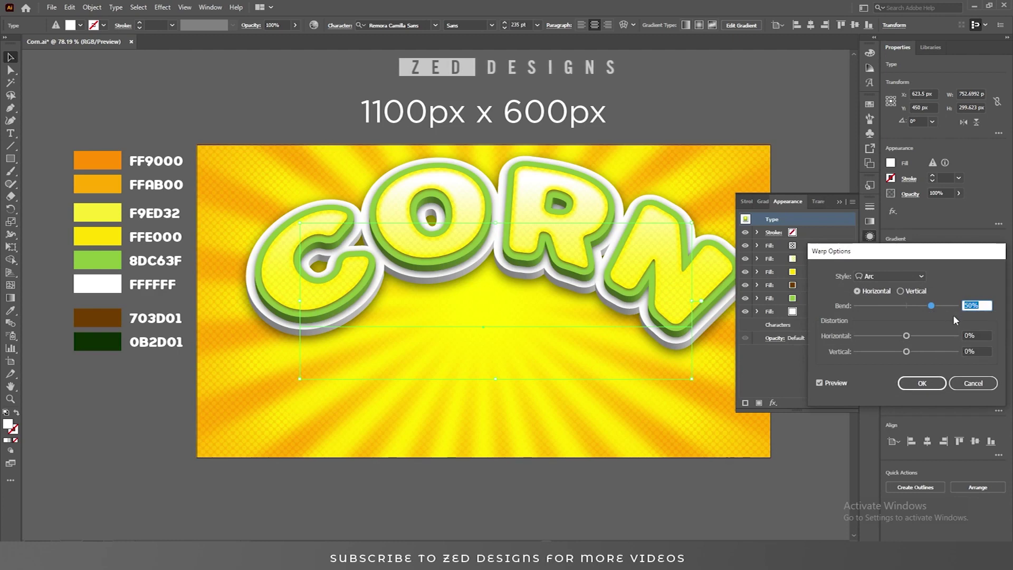
pyautogui.write('14')
pyautogui.press('Tab')
pyautogui.click(922, 383)
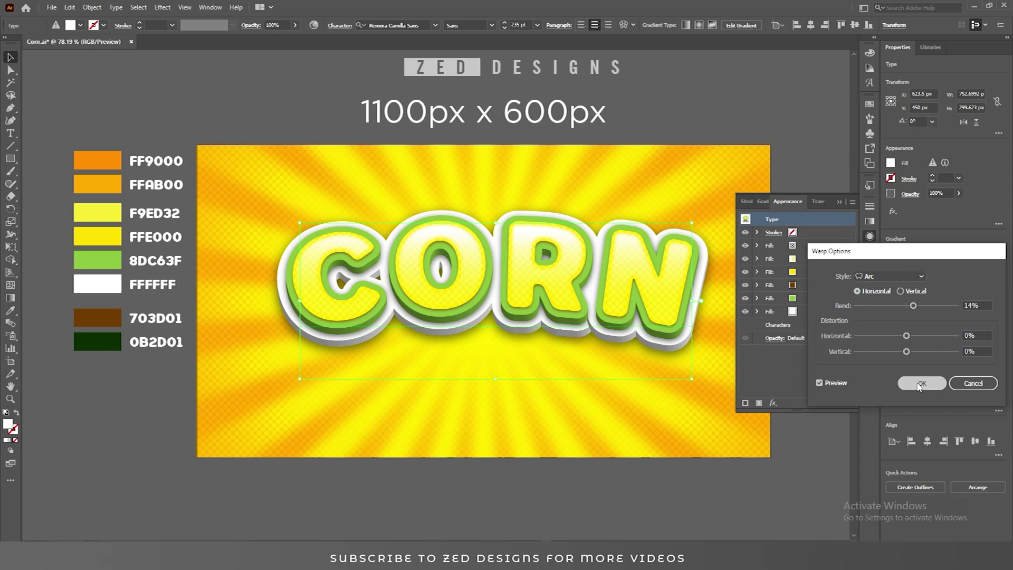
pyautogui.click(840, 202)
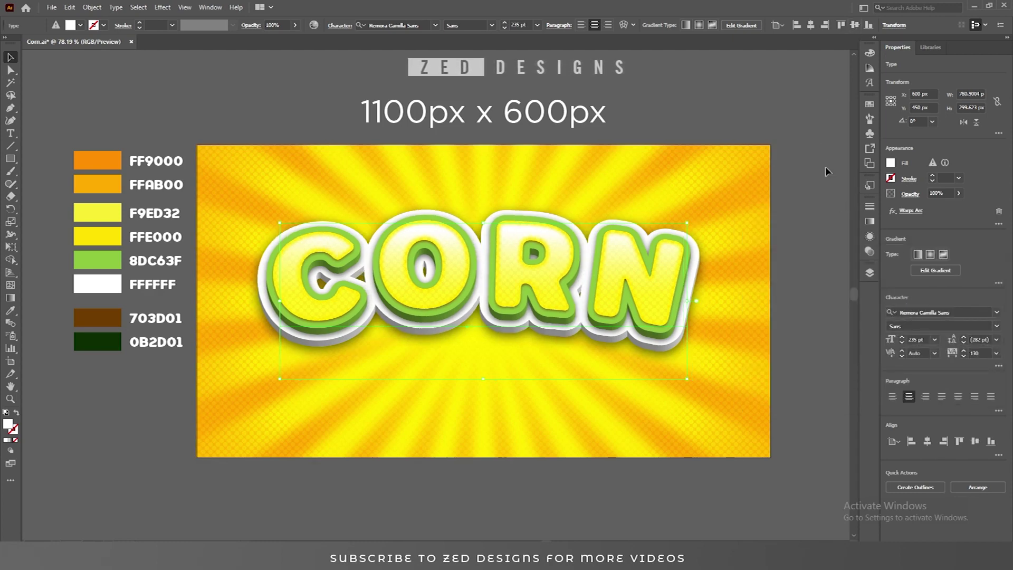
pyautogui.click(827, 172)
pyautogui.moveTo(464, 341); pyautogui.dragTo(486, 389)
pyautogui.hotkey('ctrl', 'z')
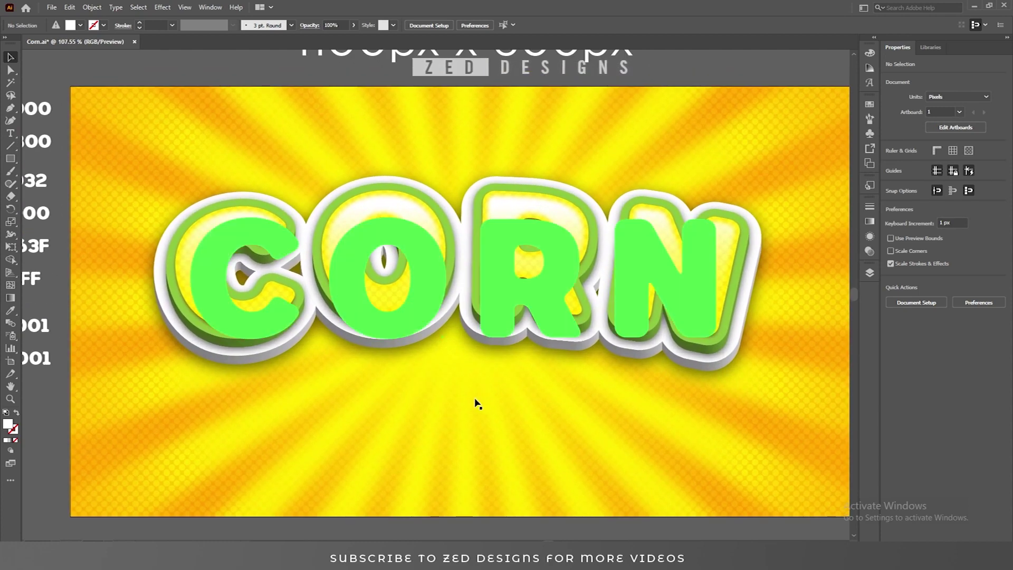
pyautogui.hotkey('ctrl', 'shift', 'z')
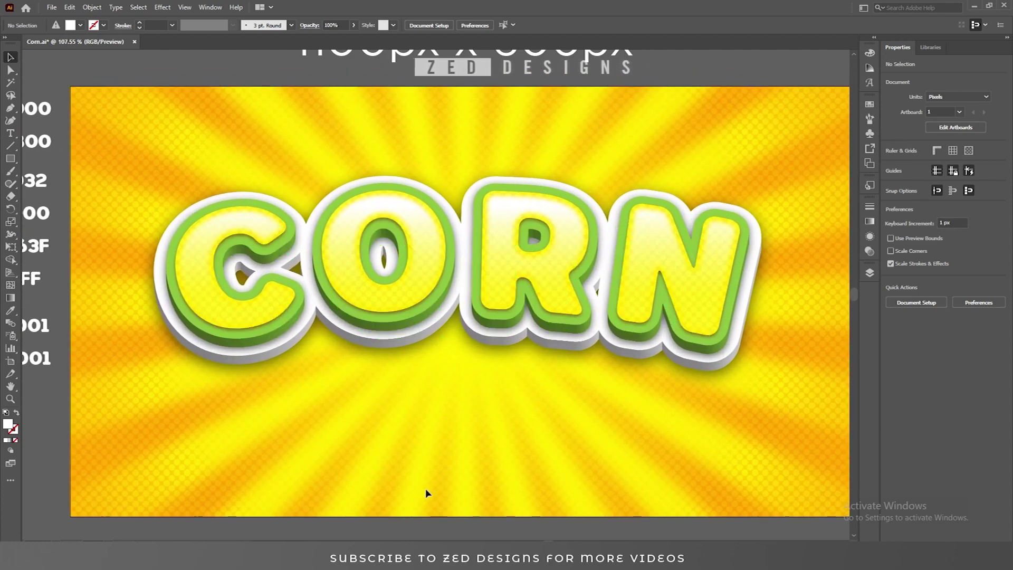